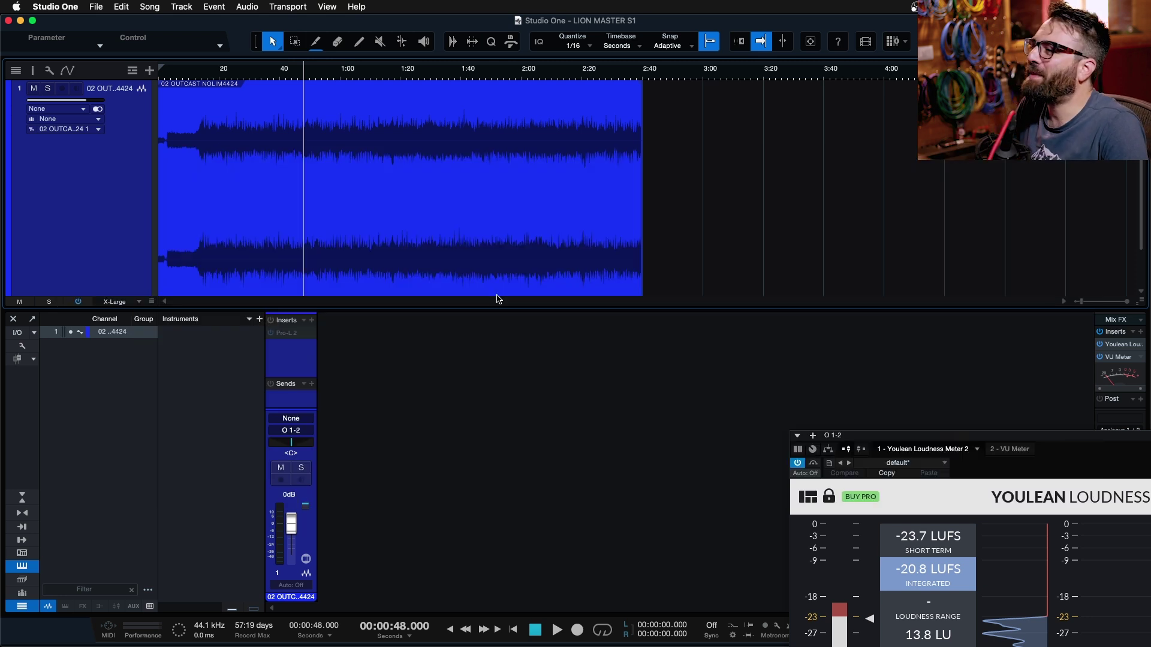
Select the 02 OUTCAST NOLIM4424 clip and play the song from its start
{"action": "left_click", "coordinate": [317, 71]}
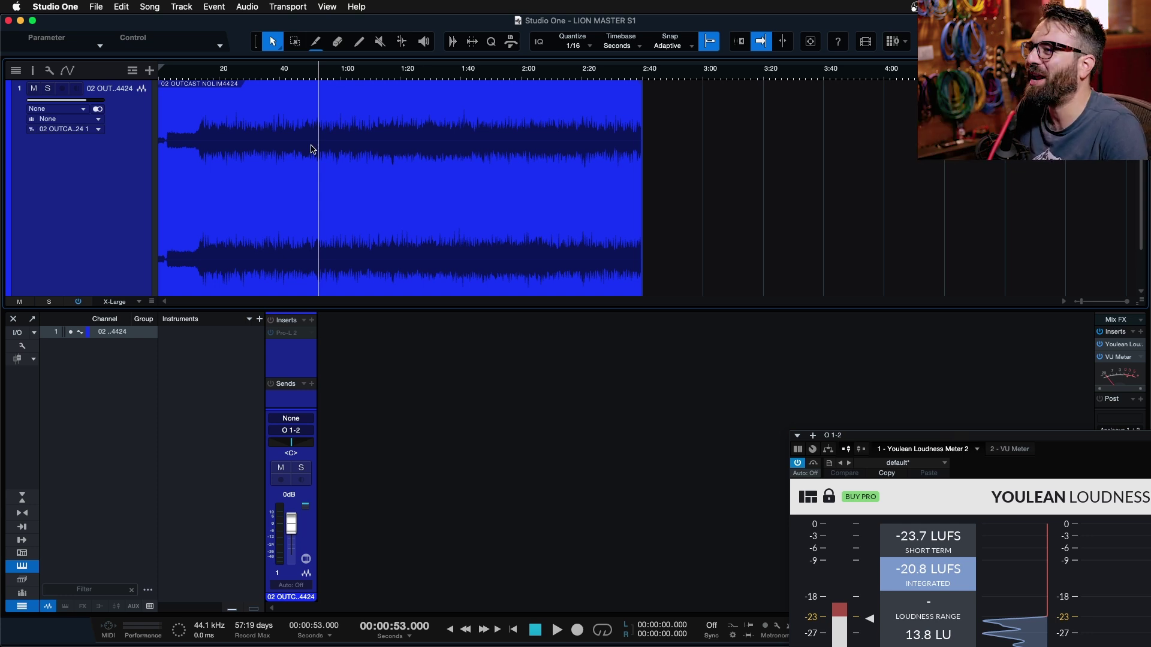
{"action": "left_click", "coordinate": [312, 76]}
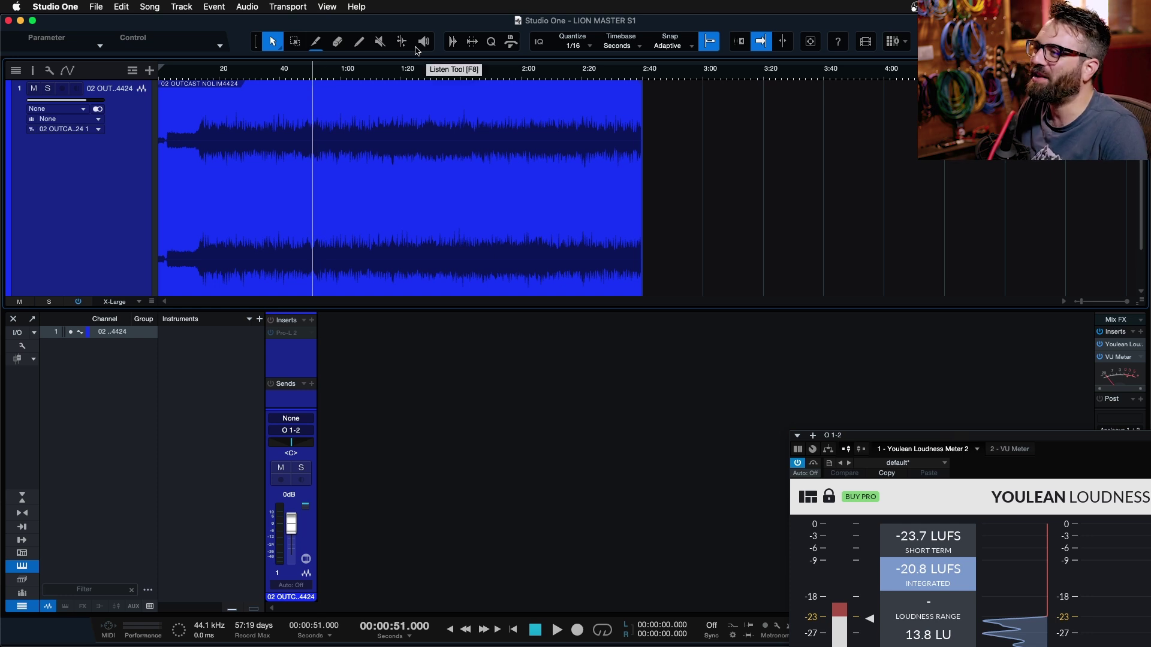
{"action": "left_click", "coordinate": [199, 249]}
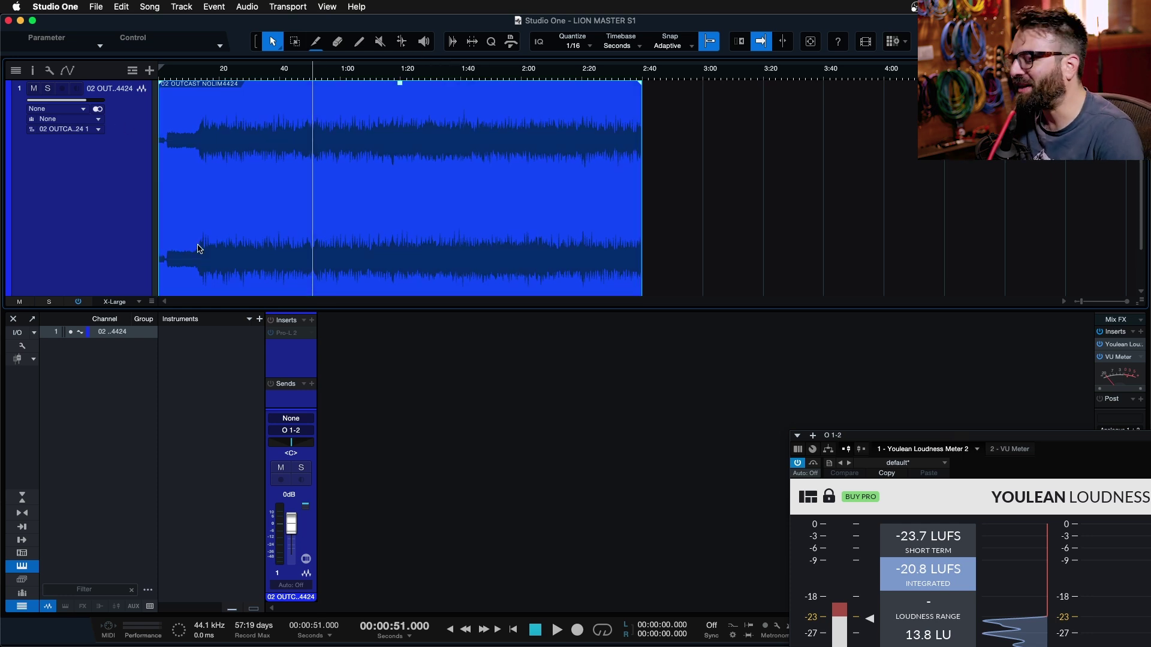
{"action": "key", "text": "Home"}
{"action": "key", "text": "space"}
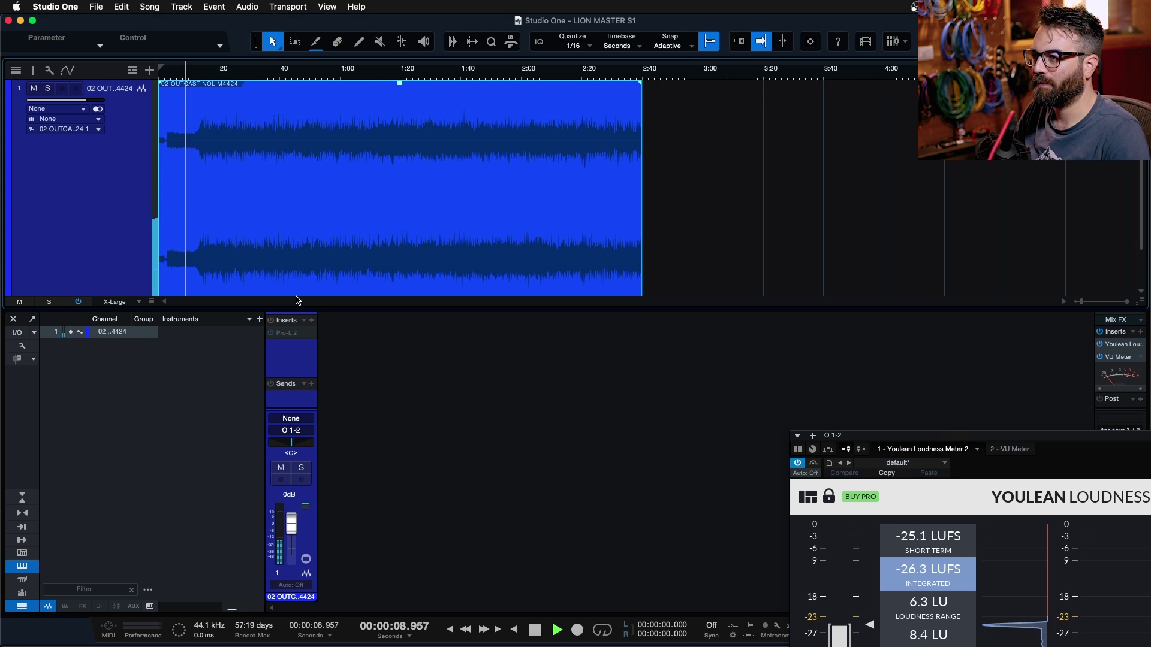
Examine the clip's waveform and its loudness readings at different timeline zoom levels during playback, up to about 41 seconds
{"action": "key", "text": "e"}
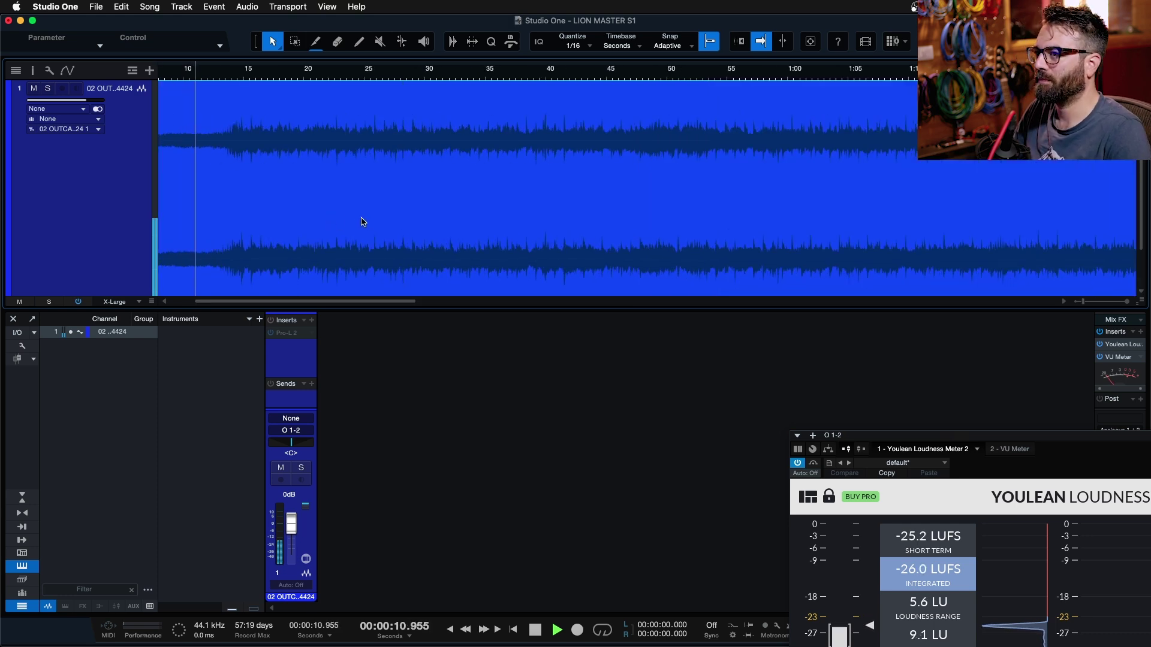
{"action": "key", "text": "w"}
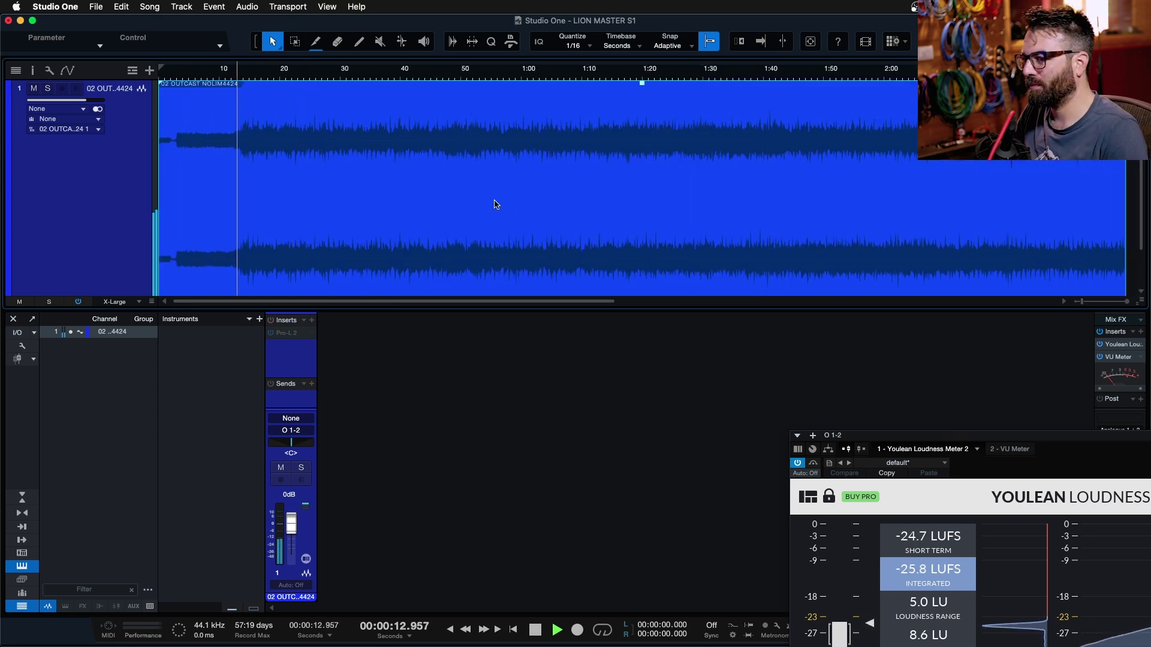
{"action": "key", "text": "w"}
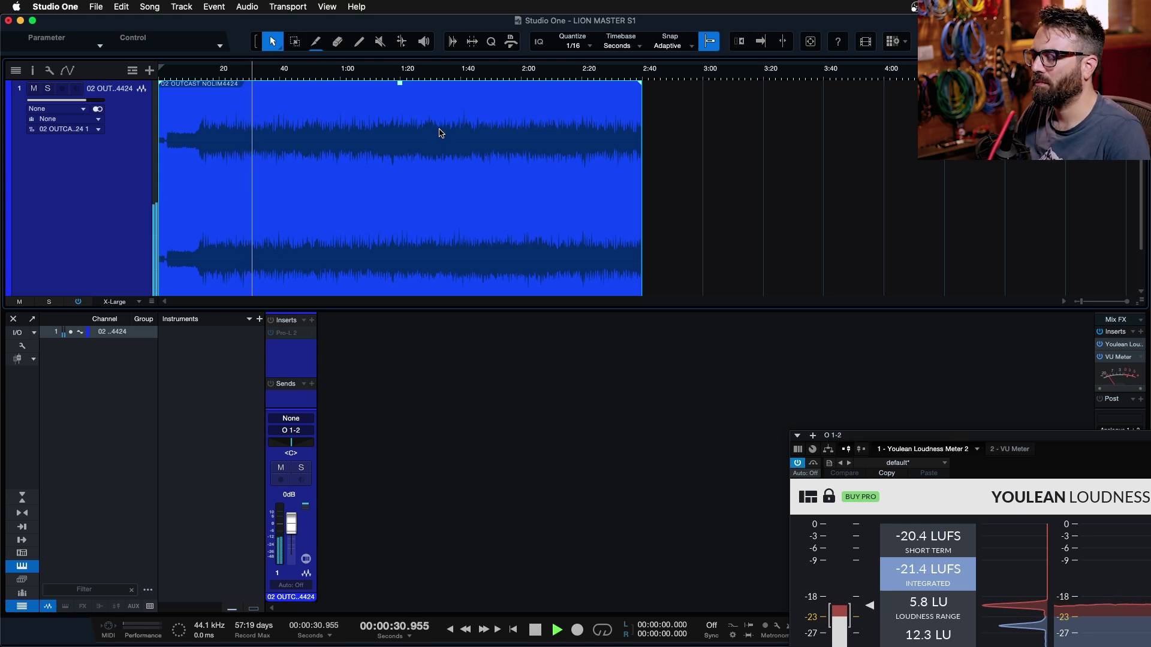
{"action": "key", "text": "e"}
{"action": "key", "text": "e"}
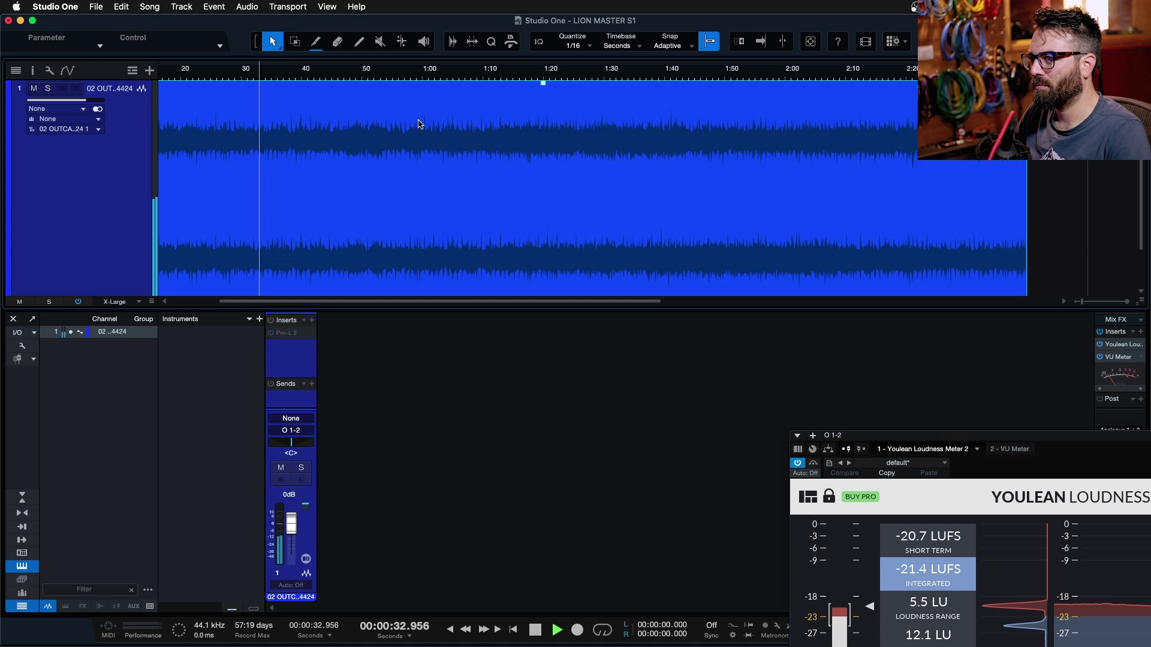
{"action": "key", "text": "w"}
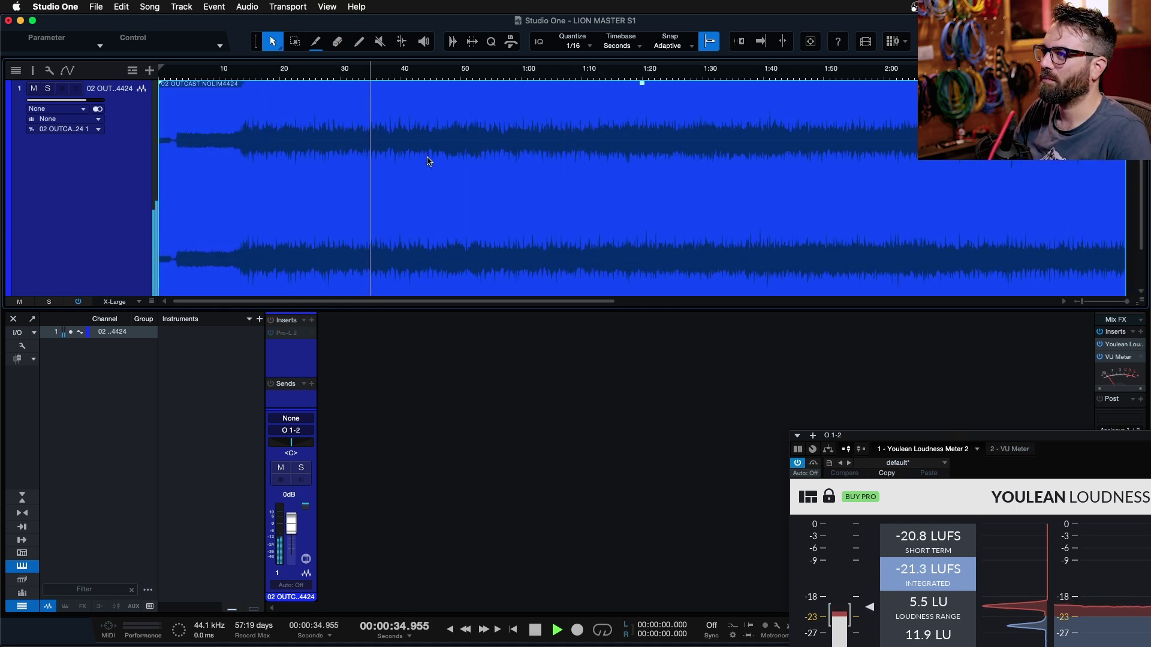
{"action": "scroll", "coordinate": [422, 160], "scroll_direction": "left", "scroll_amount": 2}
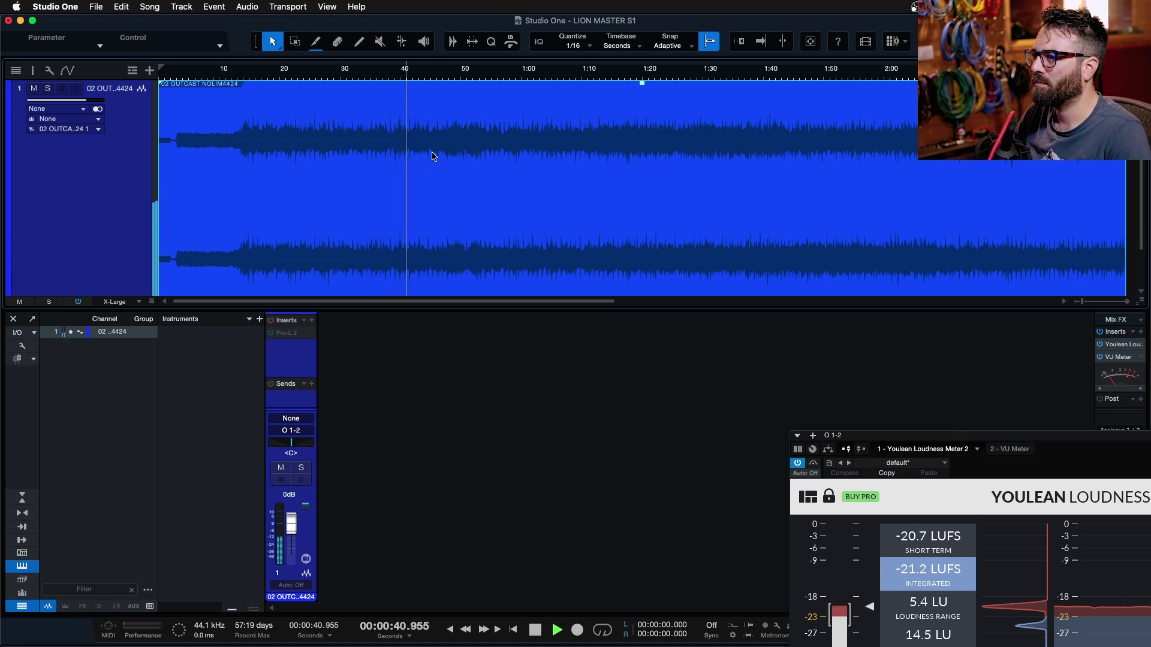
{"action": "key", "text": "space"}
Park the playhead at 27 seconds and reposition the floating Youlean Loudness Meter window
{"action": "left_click", "coordinate": [381, 70]}
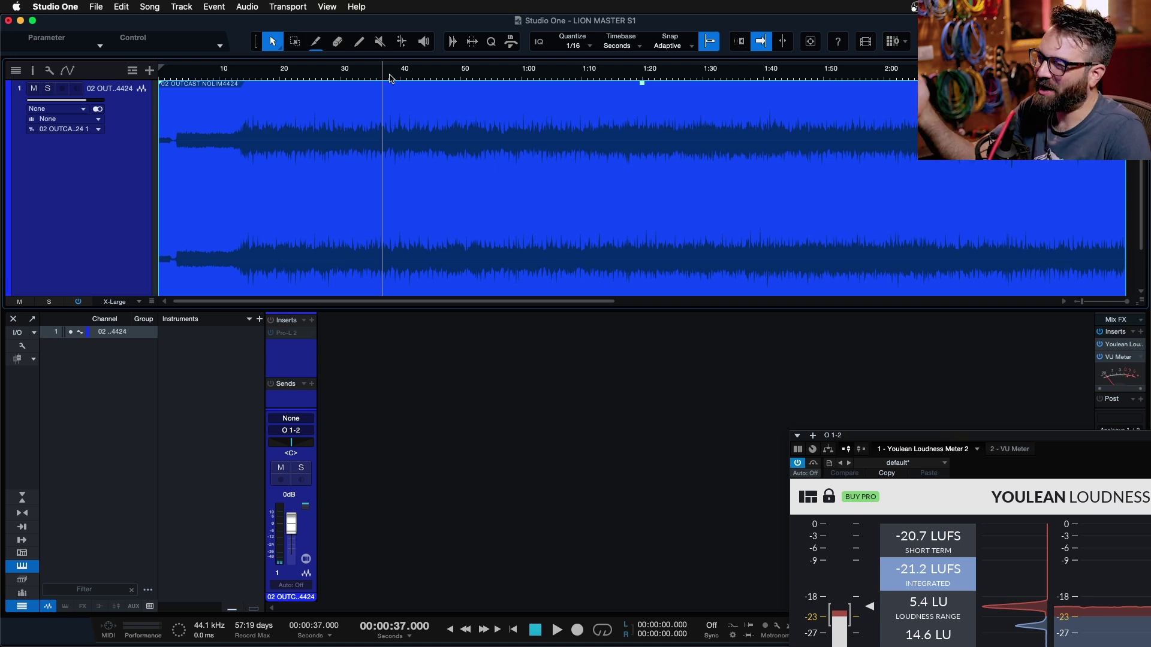
{"action": "left_click", "coordinate": [419, 72]}
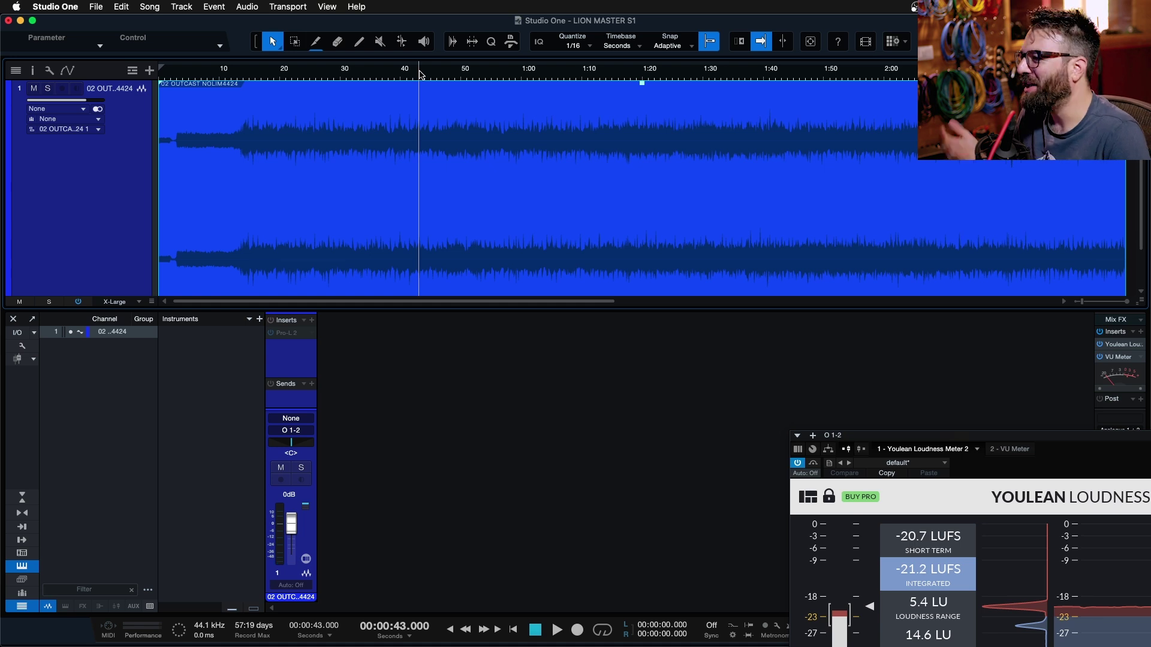
{"action": "left_click", "coordinate": [321, 76]}
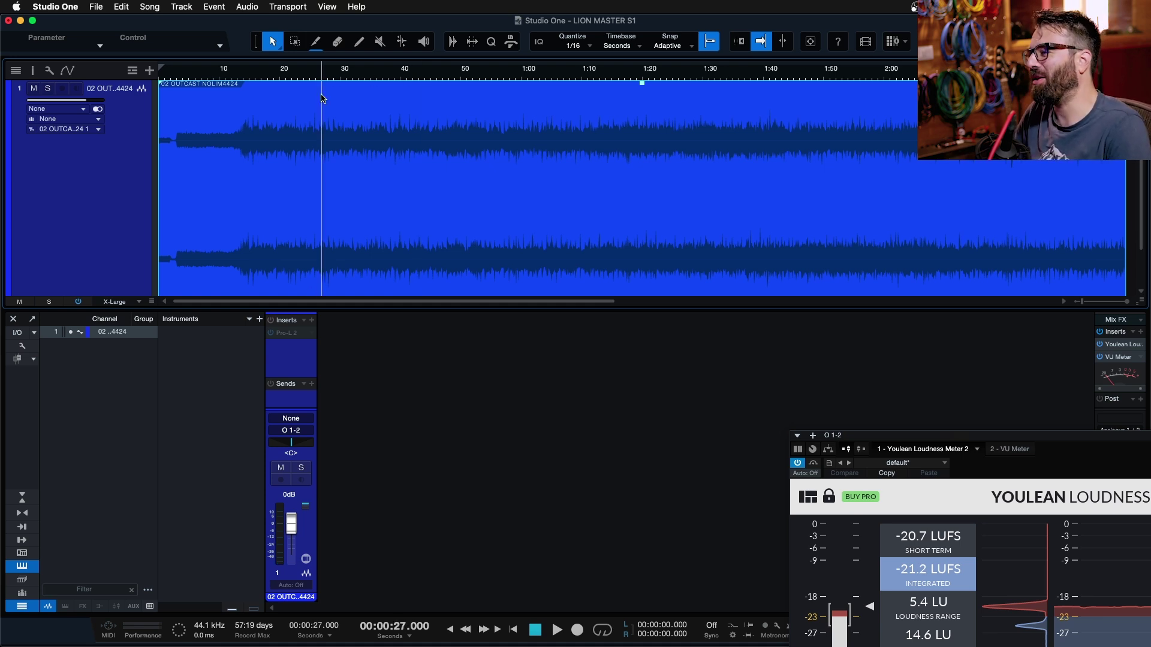
{"action": "left_click_drag", "start_coordinate": [998, 439], "coordinate": [989, 422]}
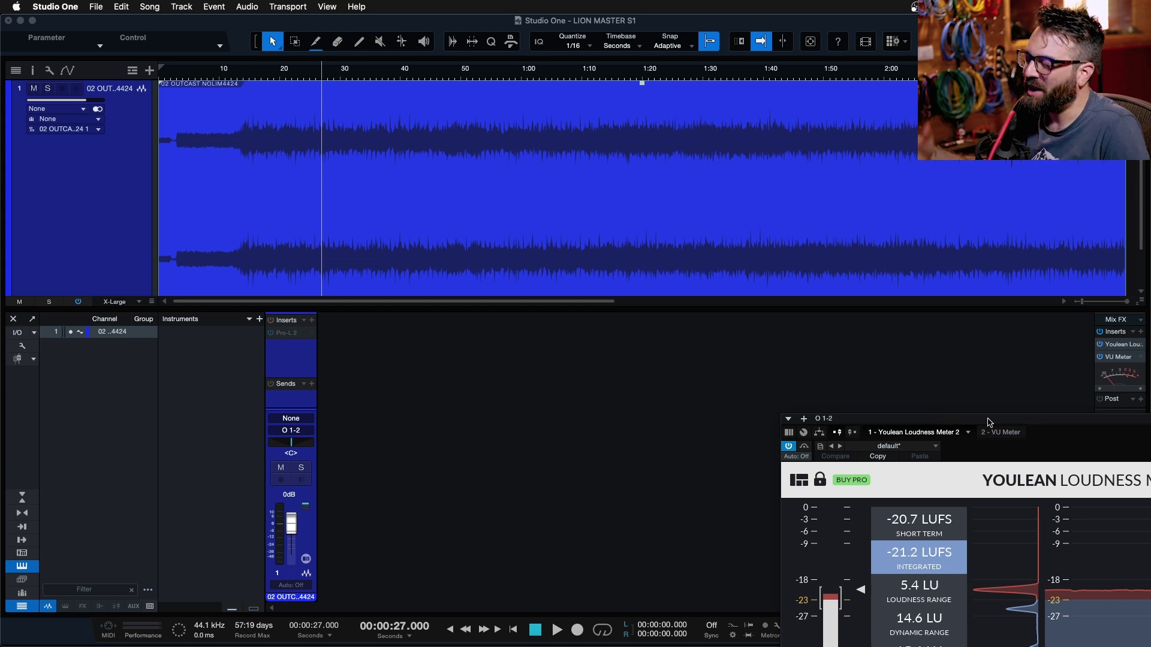
{"action": "left_click_drag", "start_coordinate": [988, 423], "coordinate": [955, 426]}
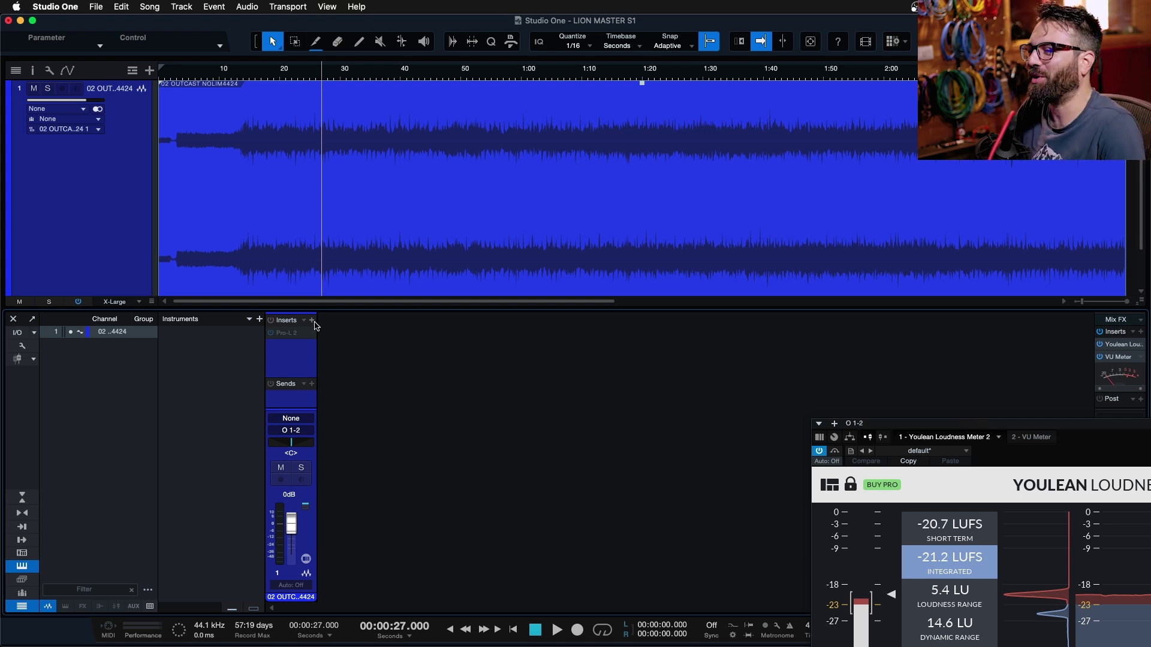
Find the Lion Master plug-in and add it to the audio track's inserts after Pro-L 2
{"action": "left_click", "coordinate": [312, 320]}
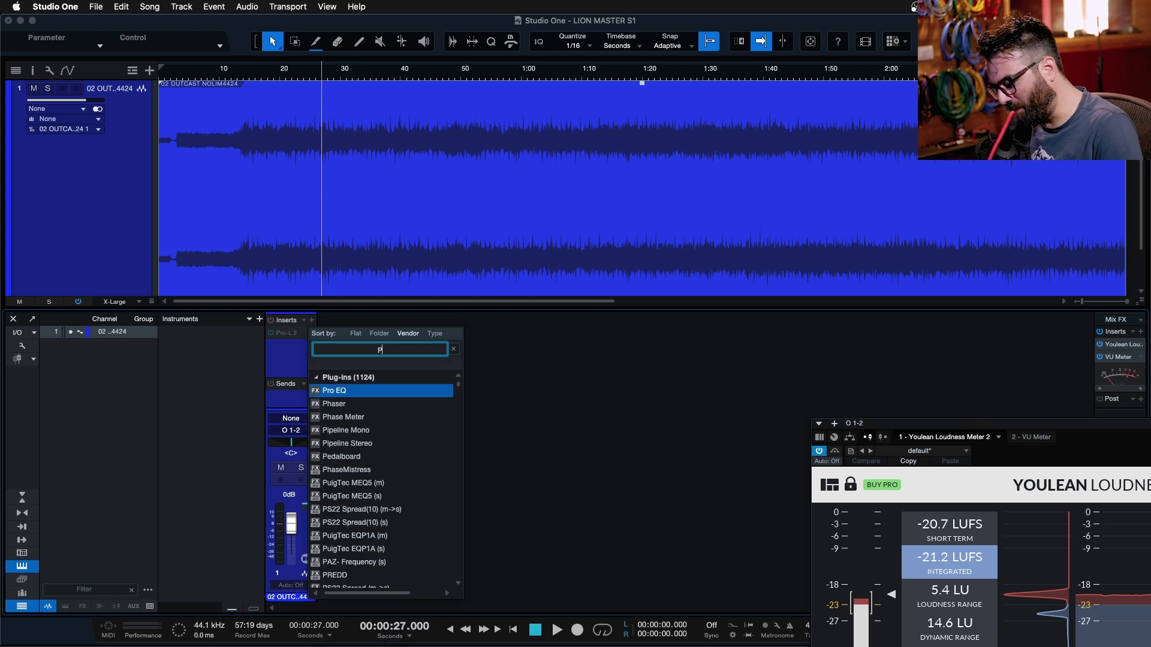
{"action": "type", "text": "lion"}
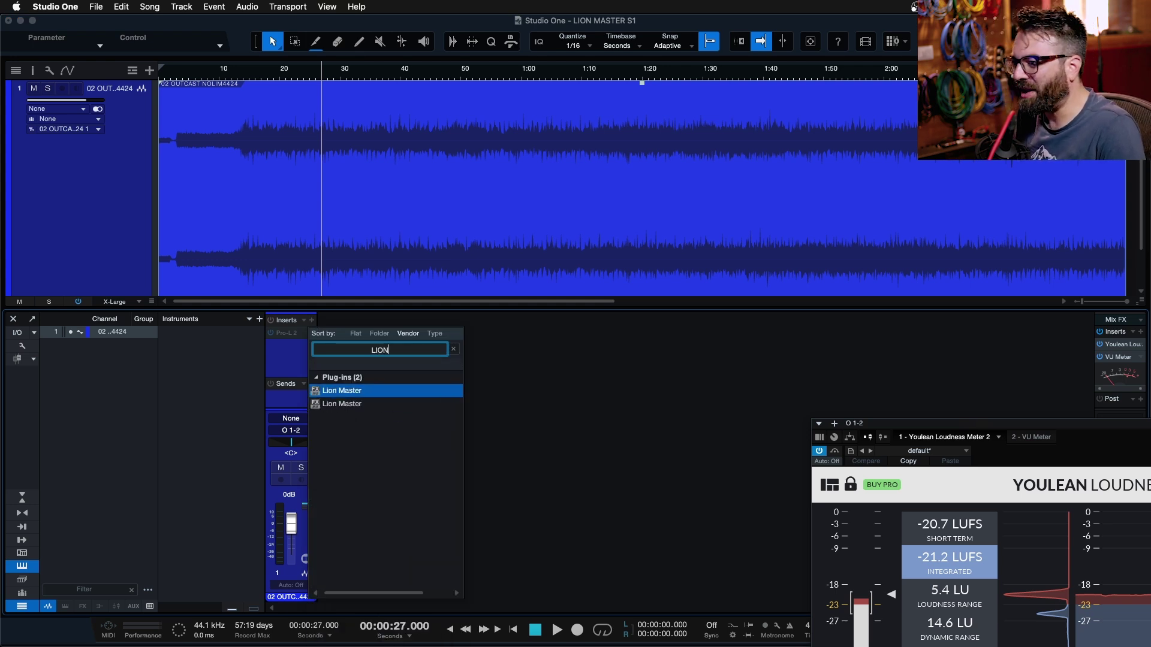
{"action": "key", "text": "Return"}
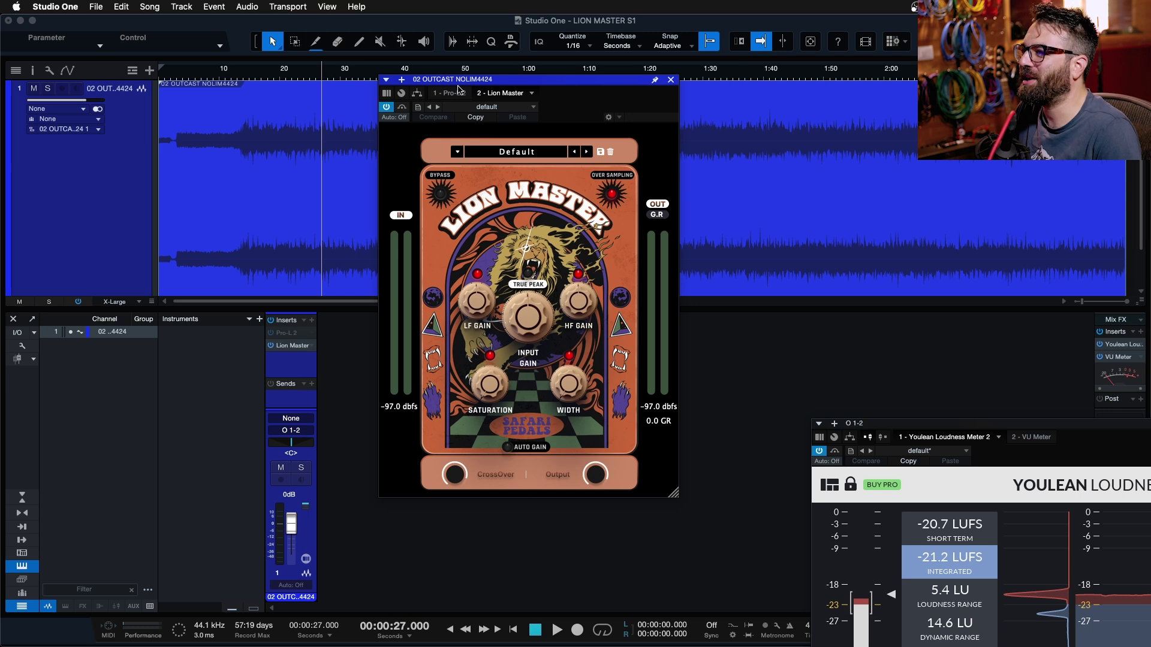
Enlarge the Lion Master plug-in window and place it between the track's channel strip and the loudness meter
{"action": "left_click_drag", "start_coordinate": [470, 83], "coordinate": [411, 58]}
{"action": "left_click_drag", "start_coordinate": [613, 467], "coordinate": [278, 226]}
{"action": "left_click_drag", "start_coordinate": [508, 281], "coordinate": [679, 548]}
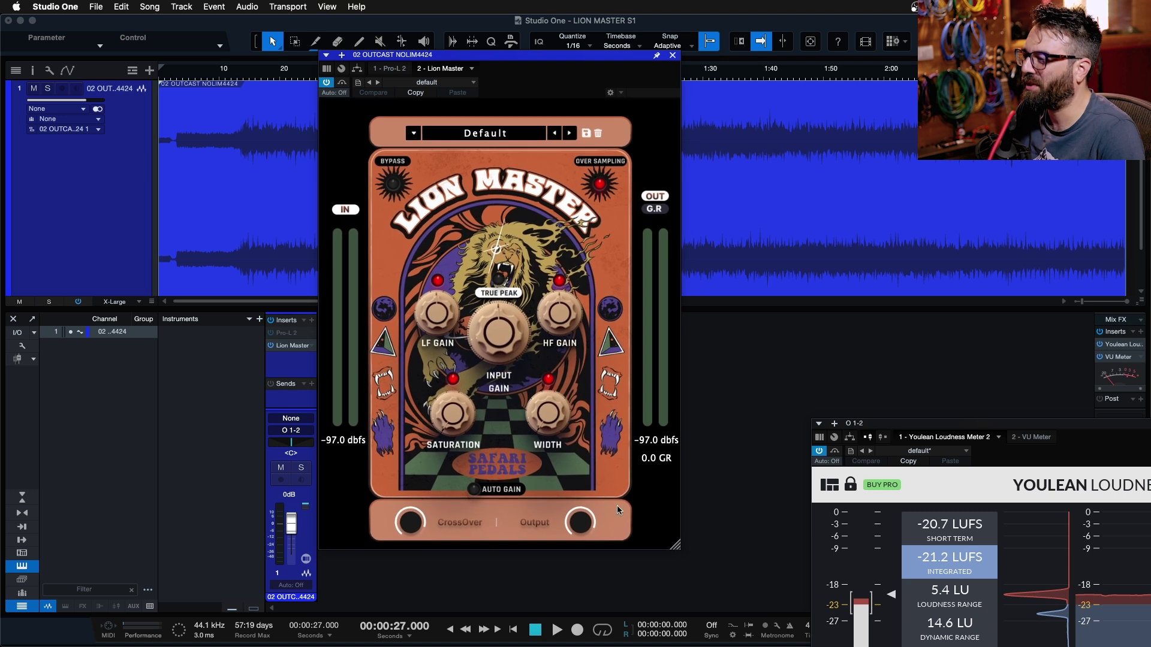
{"action": "left_click_drag", "start_coordinate": [451, 54], "coordinate": [473, 67]}
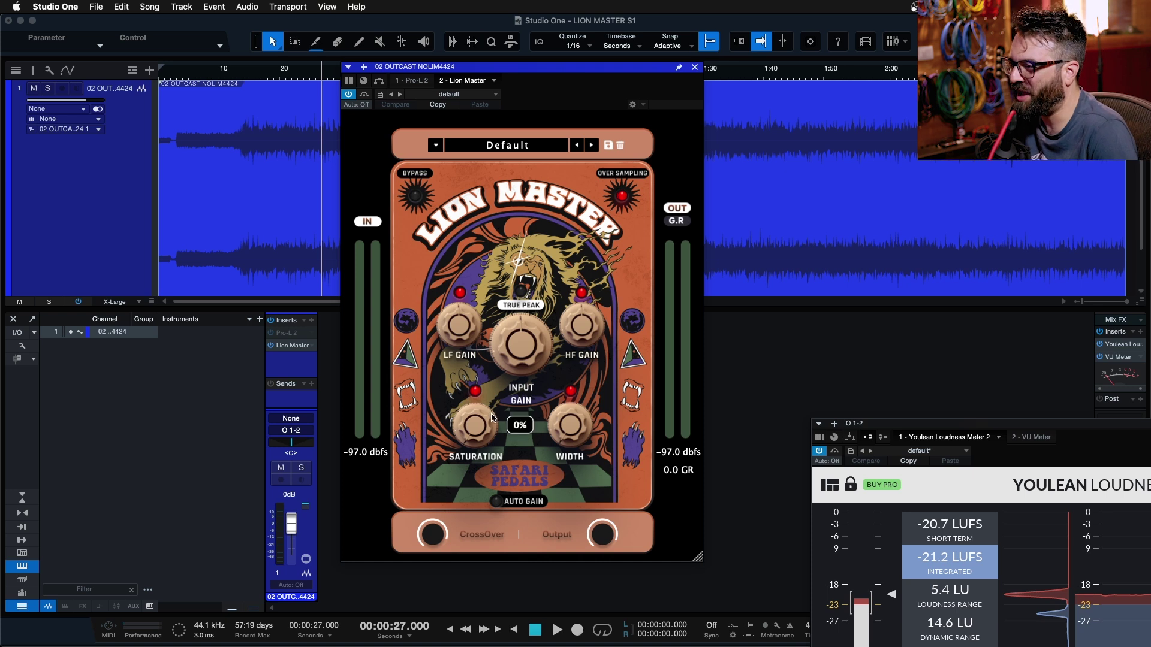
Toggle the LF Gain and HF Gain bands off and back on to demonstrate their switches
{"action": "mouse_move", "coordinate": [512, 361]}
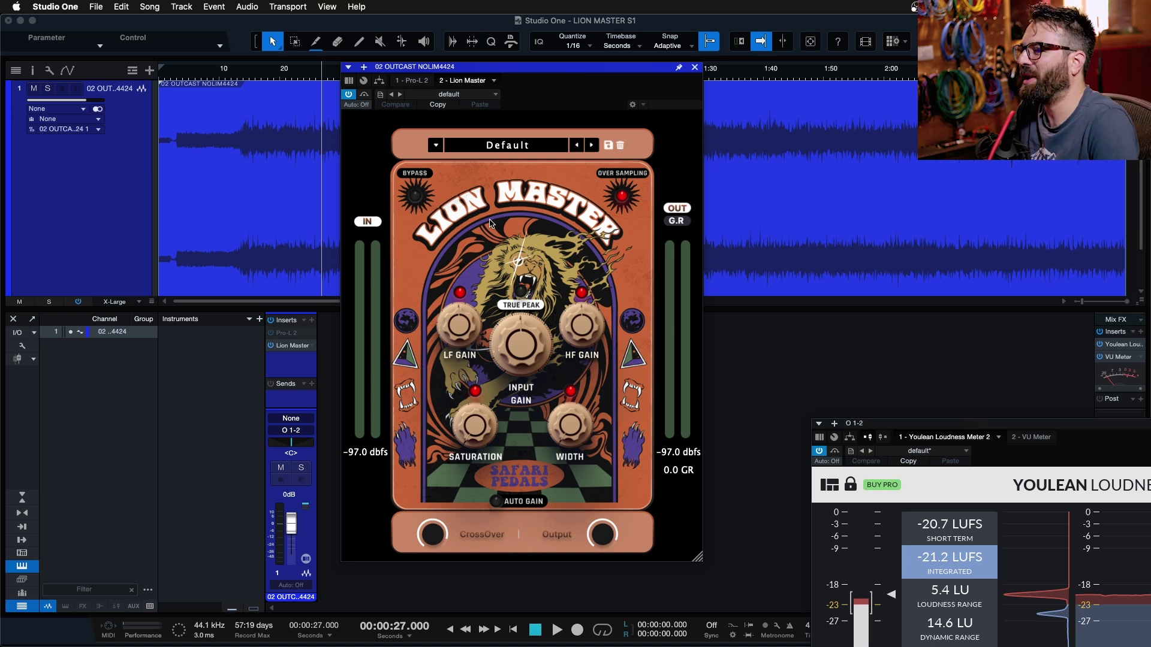
{"action": "left_click", "coordinate": [460, 293]}
{"action": "left_click", "coordinate": [459, 293]}
{"action": "left_click", "coordinate": [582, 293]}
{"action": "left_click", "coordinate": [582, 295]}
{"action": "left_click", "coordinate": [582, 295]}
{"action": "left_click", "coordinate": [460, 293]}
{"action": "left_click", "coordinate": [460, 294]}
{"action": "left_click", "coordinate": [582, 293]}
{"action": "left_click", "coordinate": [582, 293]}
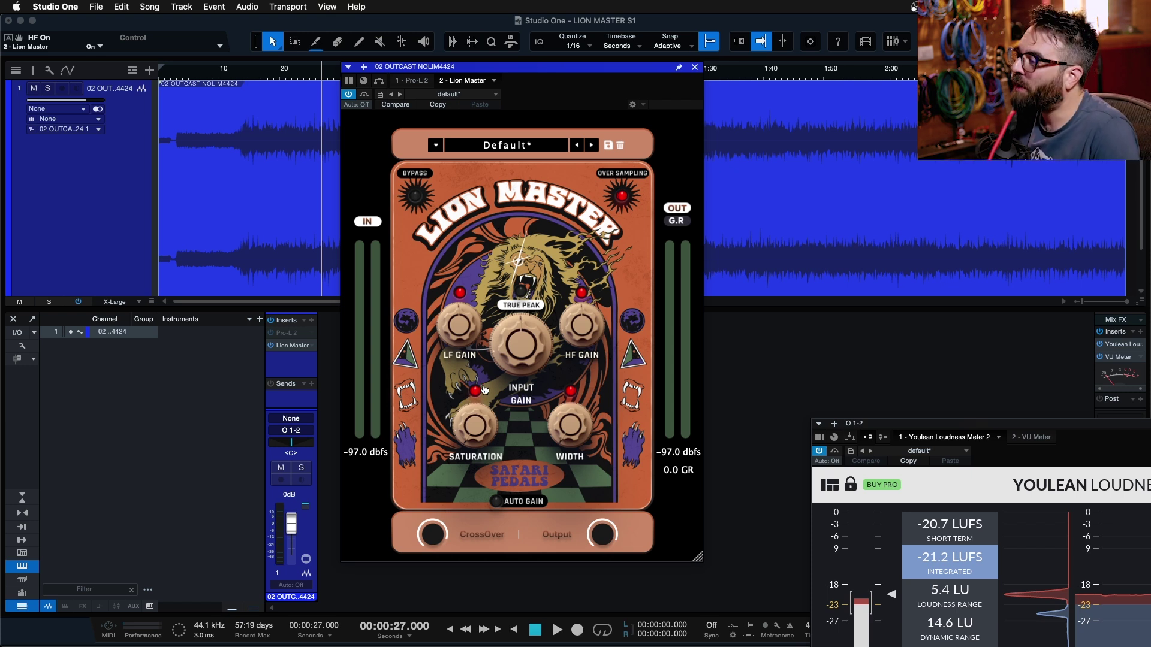
Try out the Saturation and Width knobs and return both to 0%
{"action": "left_click_drag", "start_coordinate": [484, 429], "coordinate": [480, 510]}
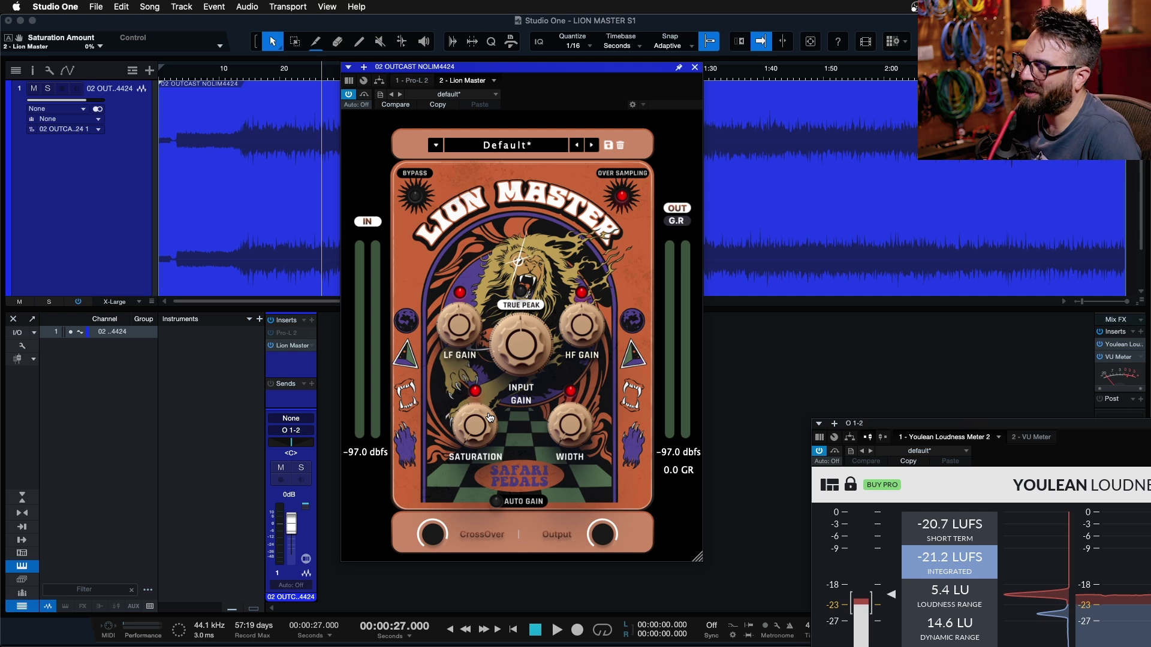
{"action": "mouse_move", "coordinate": [489, 418]}
{"action": "left_mouse_down"}
{"action": "mouse_move", "coordinate": [490, 405]}
{"action": "mouse_move", "coordinate": [491, 440]}
{"action": "left_mouse_up"}
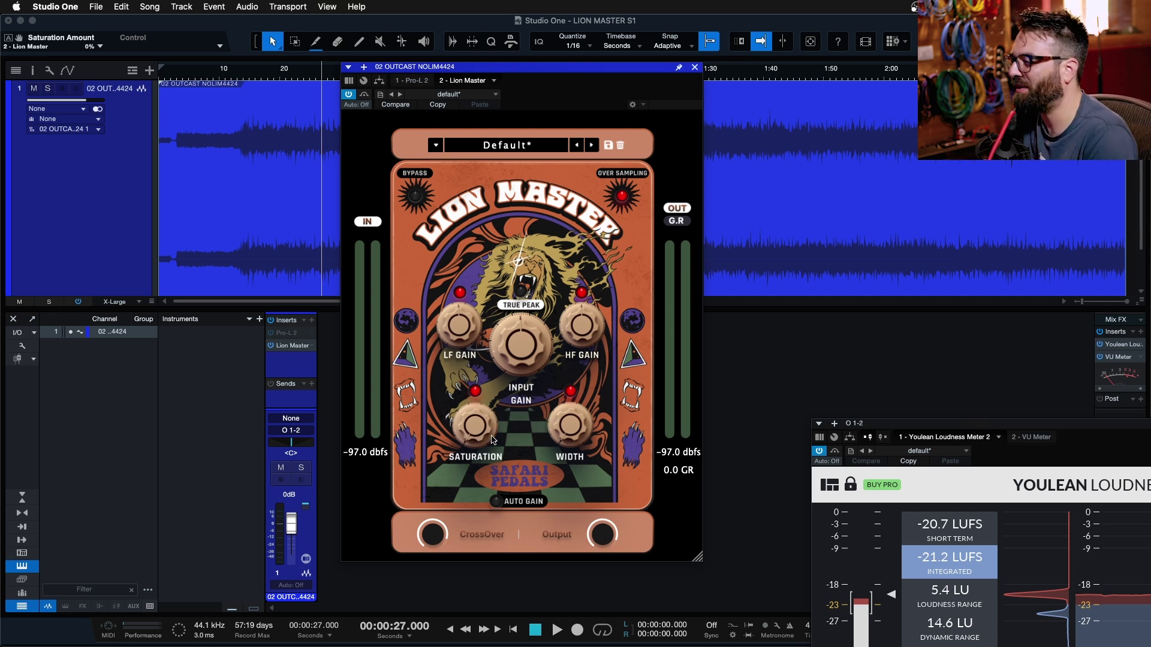
{"action": "mouse_move", "coordinate": [554, 448]}
{"action": "left_click_drag", "start_coordinate": [569, 432], "coordinate": [564, 393]}
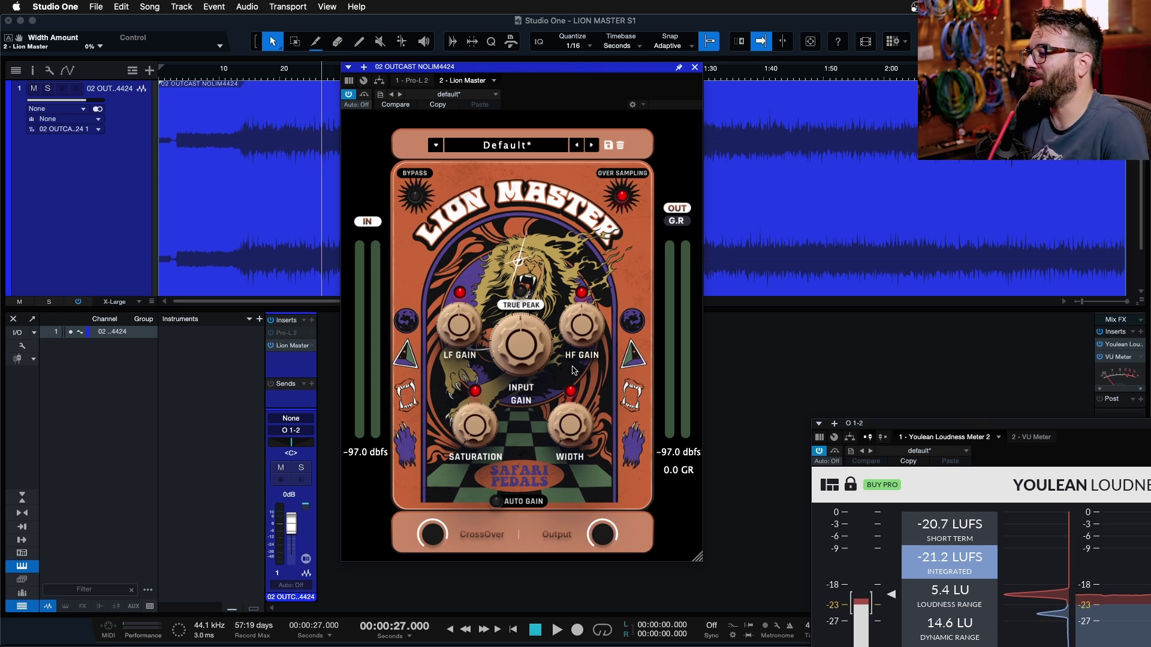
{"action": "mouse_move", "coordinate": [566, 431]}
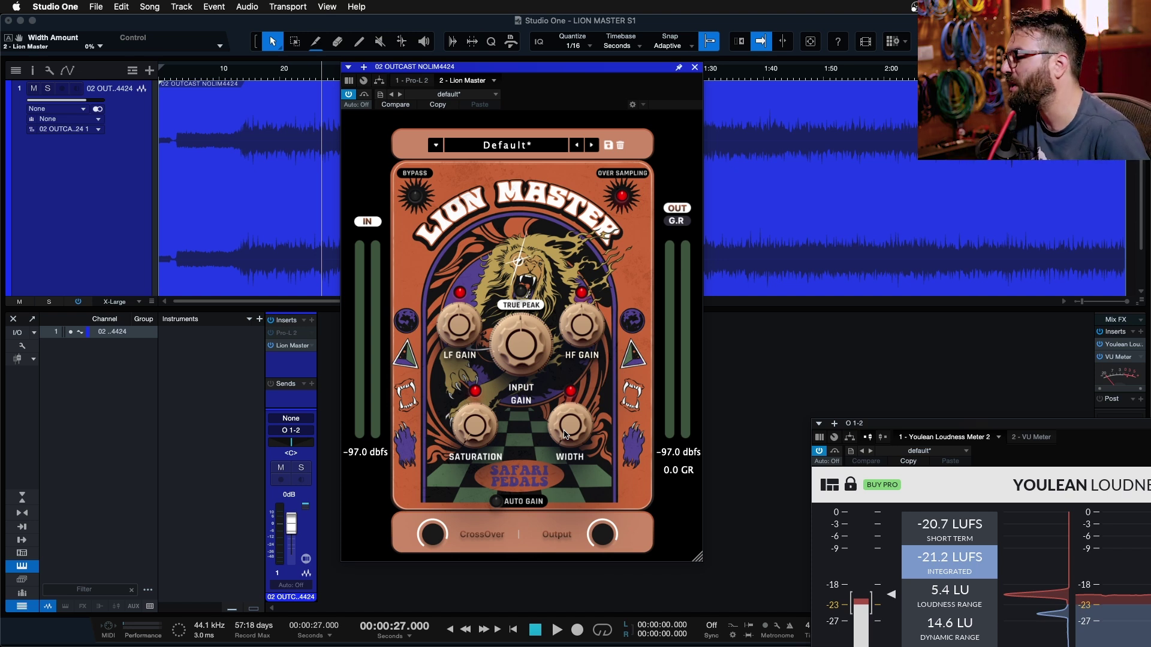
{"action": "mouse_move", "coordinate": [566, 434]}
{"action": "left_mouse_down"}
{"action": "mouse_move", "coordinate": [562, 412]}
{"action": "mouse_move", "coordinate": [574, 447]}
{"action": "mouse_move", "coordinate": [572, 436]}
{"action": "left_mouse_up"}
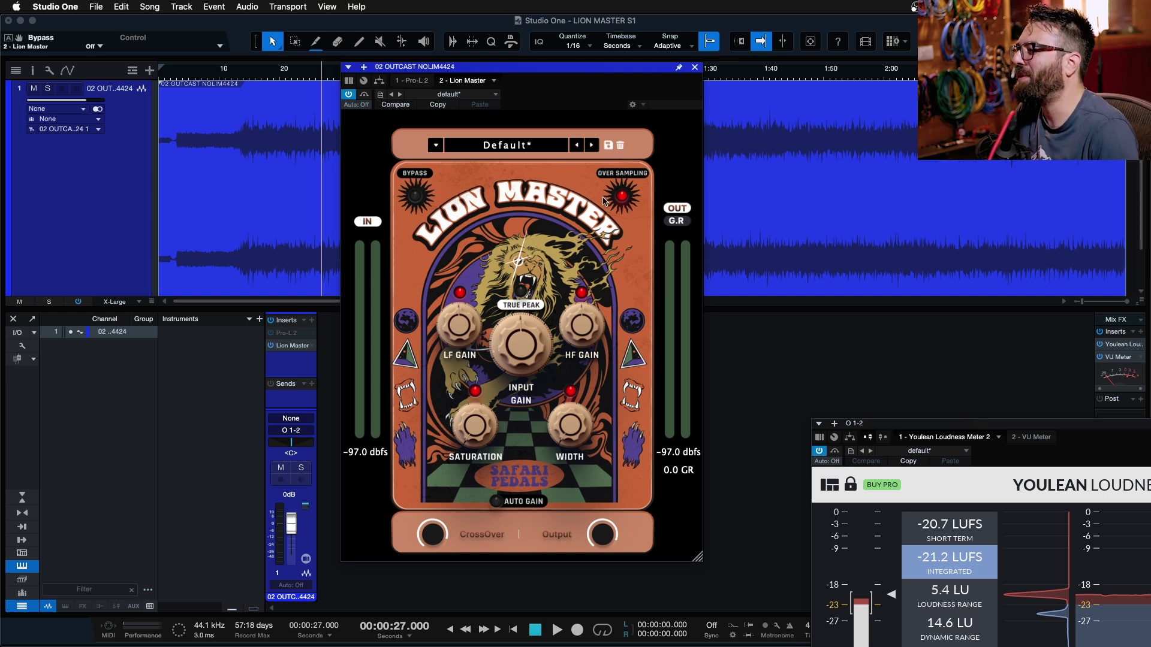
Toggle Oversampling, leaving it on, and set the CrossOver frequency to 5323 Hz
{"action": "left_click", "coordinate": [622, 199]}
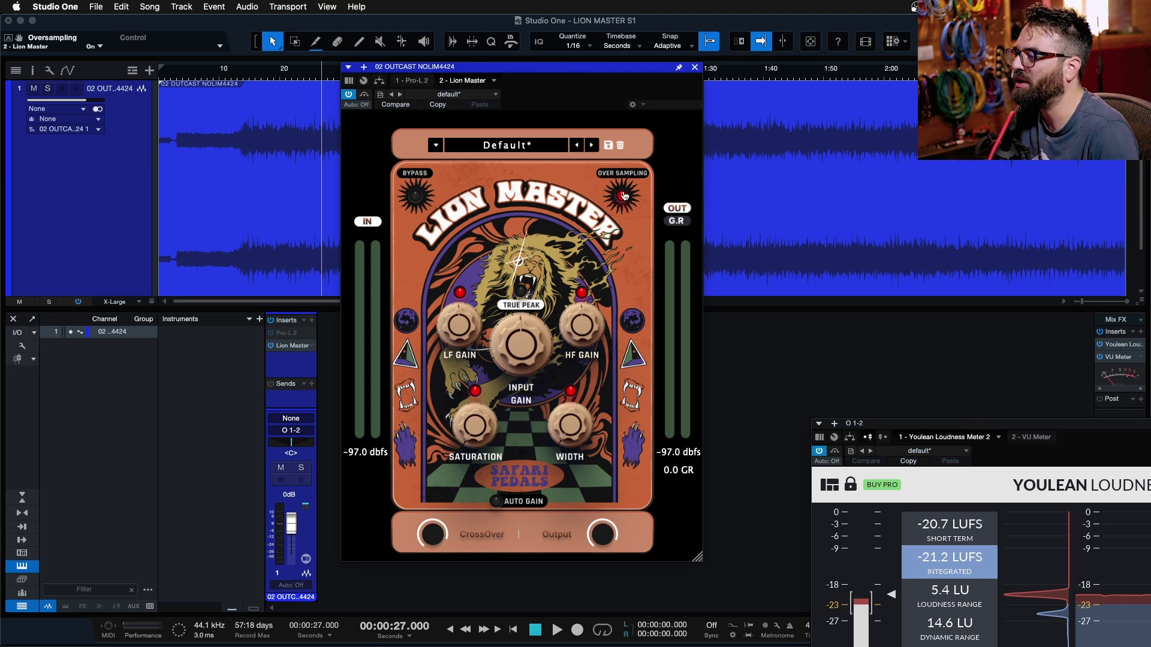
{"action": "mouse_move", "coordinate": [433, 524]}
{"action": "left_mouse_down"}
{"action": "mouse_move", "coordinate": [434, 510]}
{"action": "mouse_move", "coordinate": [436, 522]}
{"action": "left_mouse_up"}
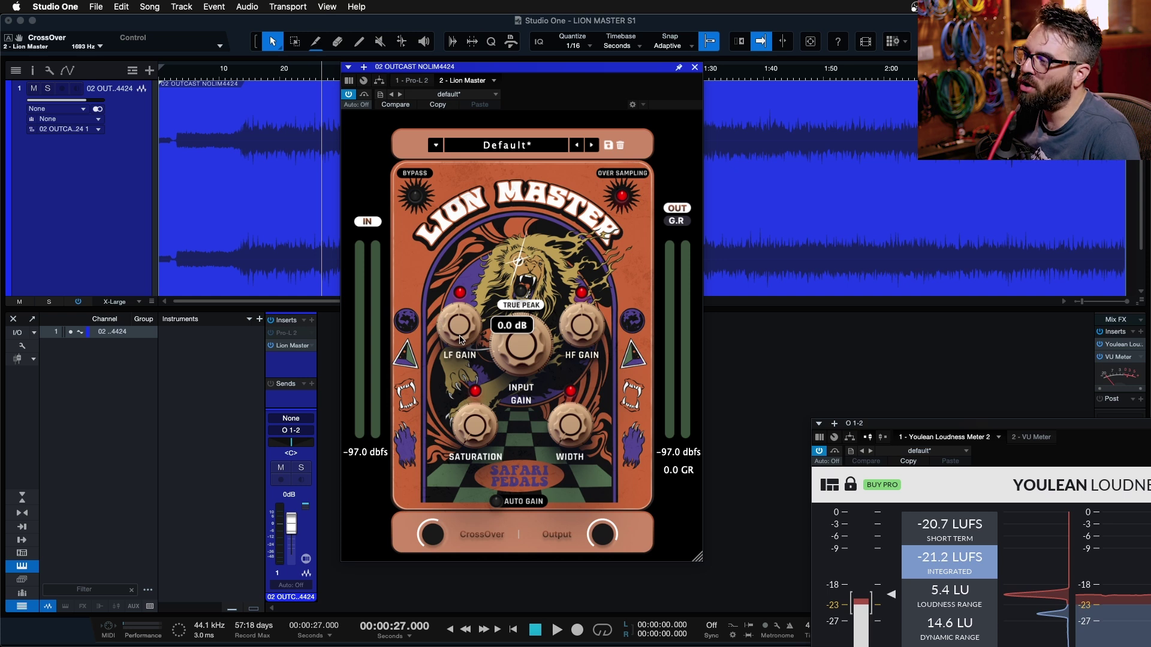
{"action": "left_click_drag", "start_coordinate": [428, 547], "coordinate": [436, 512]}
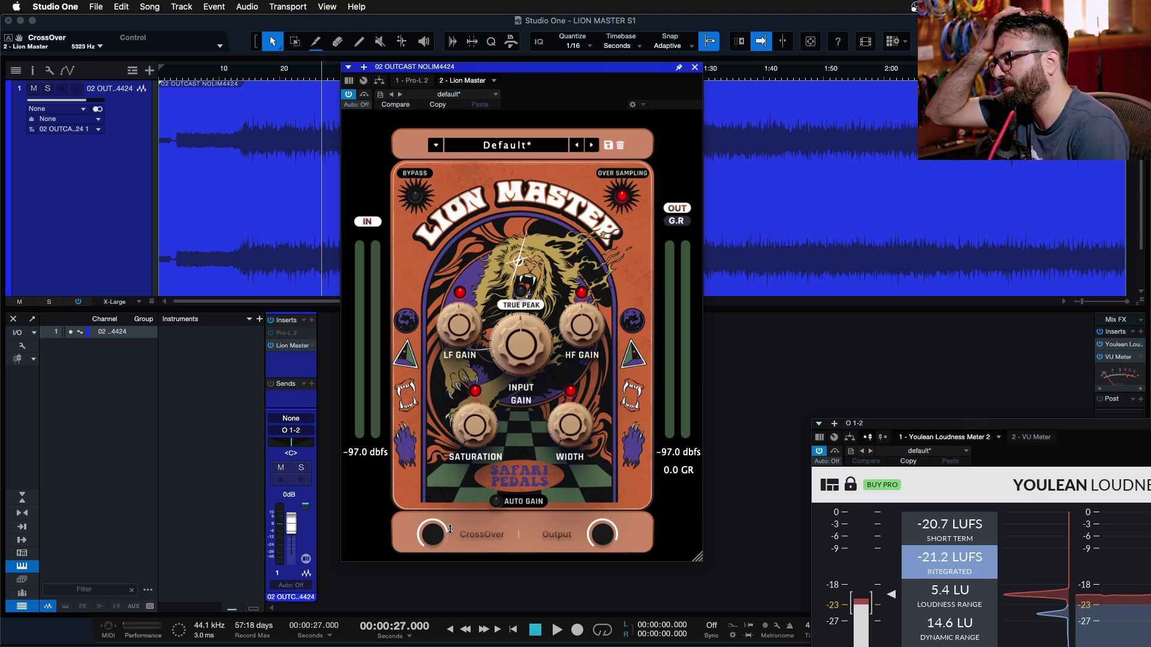
Turn on True Peak limiting and set the Lion Master output level to -1.0 dB
{"action": "left_click_drag", "start_coordinate": [605, 532], "coordinate": [596, 501]}
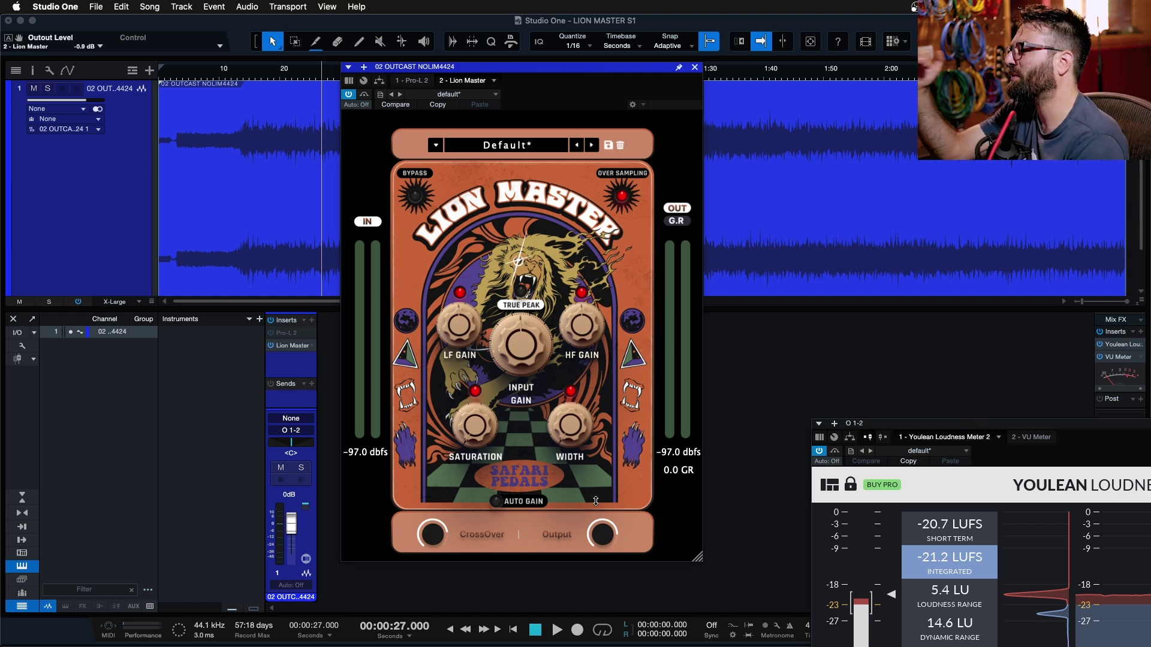
{"action": "left_click", "coordinate": [522, 293]}
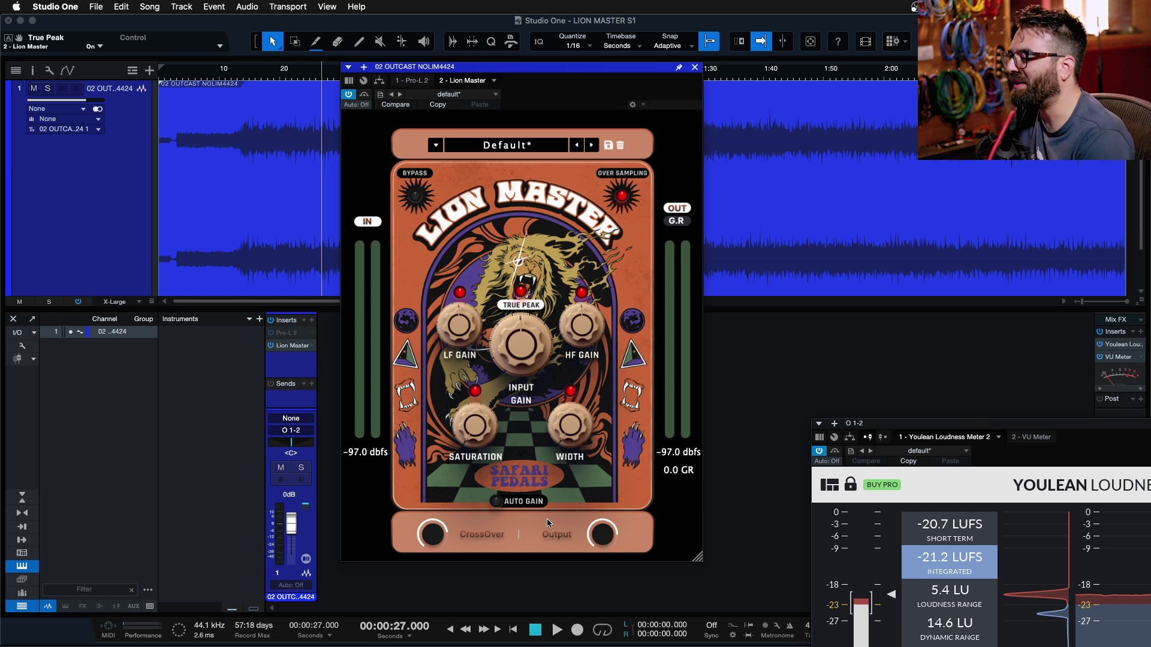
{"action": "left_click_drag", "start_coordinate": [596, 534], "coordinate": [596, 551]}
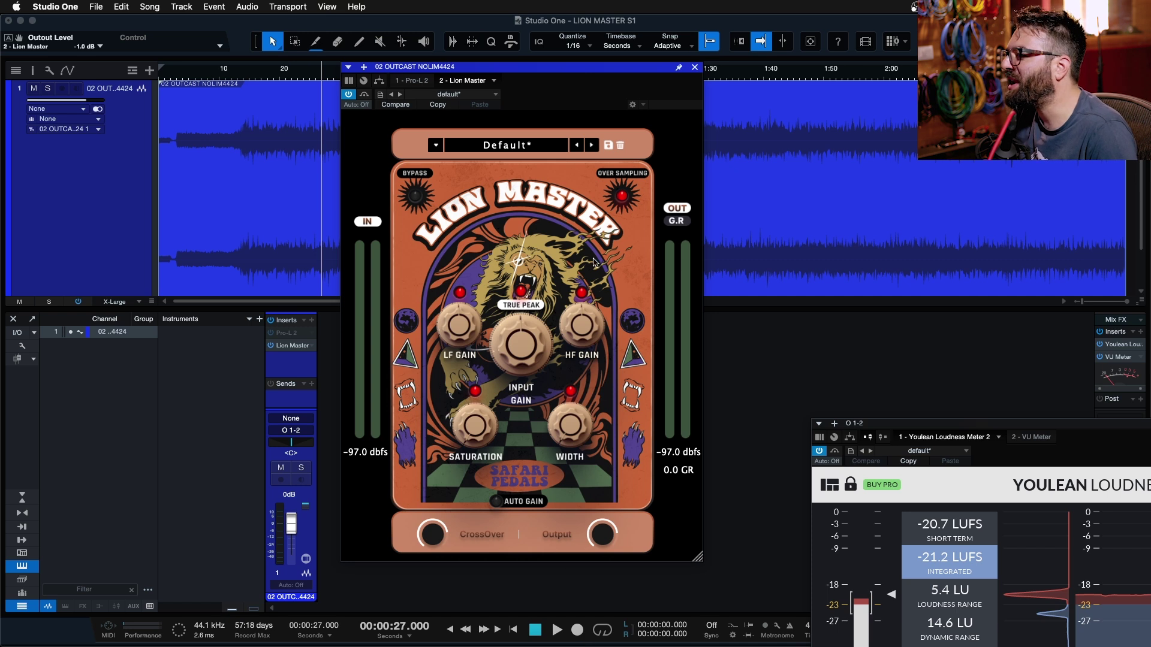
Switch the Lion Master's output meter between OUT and G.R, ending on the gain reduction display
{"action": "left_click", "coordinate": [676, 221]}
{"action": "left_click", "coordinate": [678, 210]}
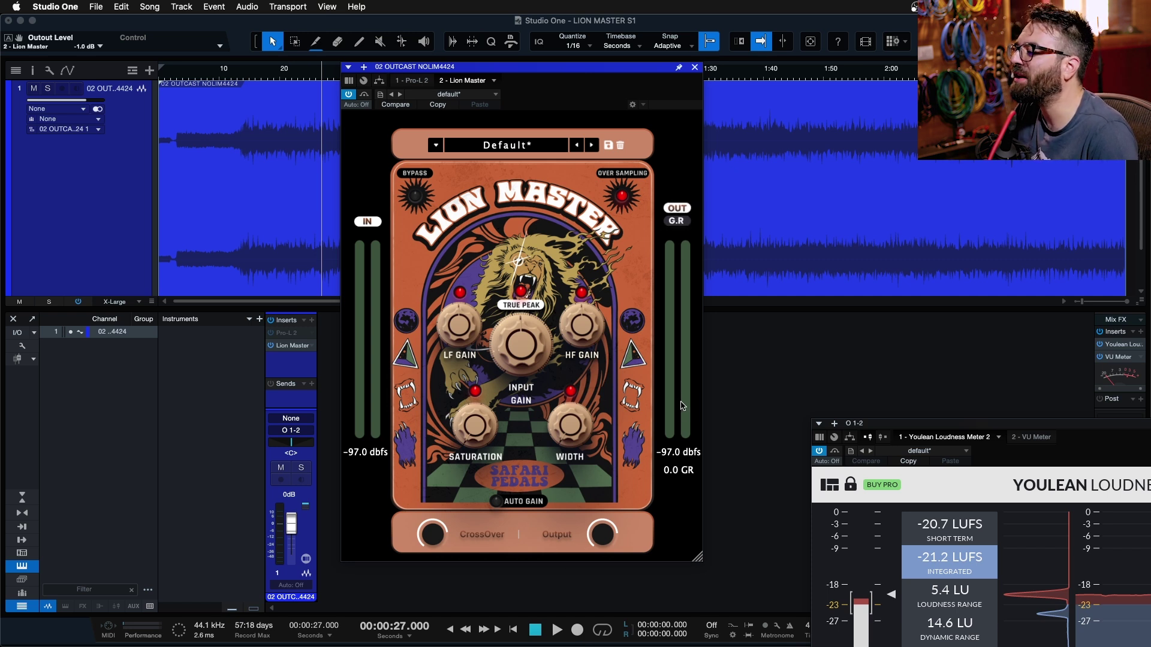
{"action": "left_click", "coordinate": [675, 221]}
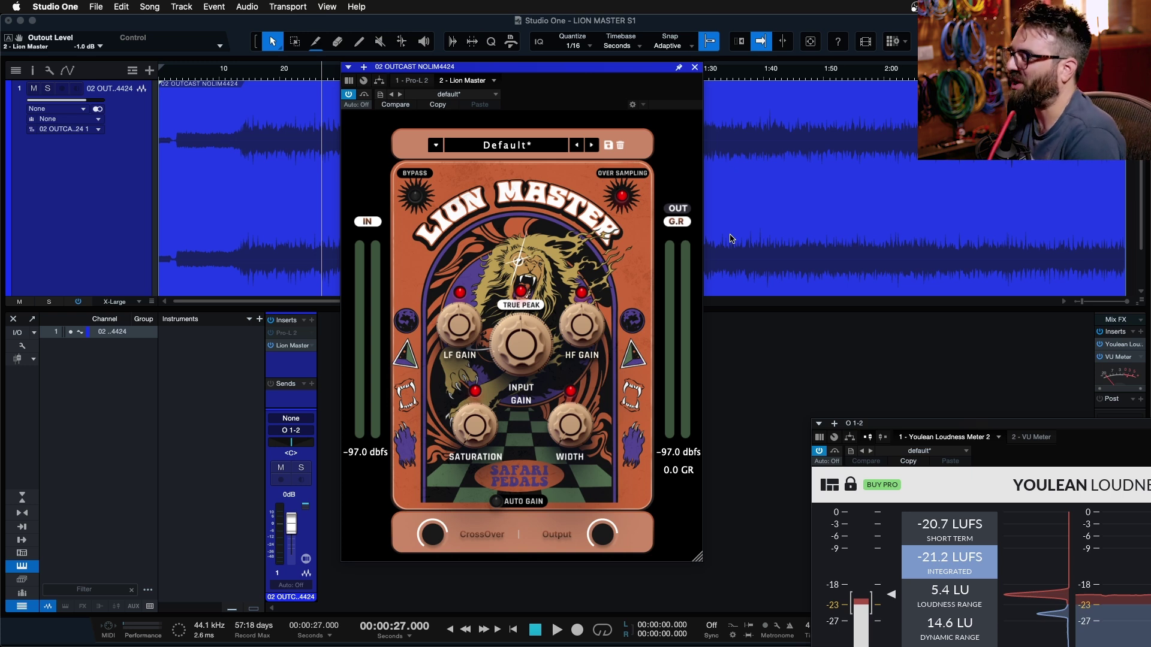
Move the Lion Master window off the waveform, show the whole song in the timeline and set the playhead to 1:30
{"action": "mouse_move", "coordinate": [604, 537]}
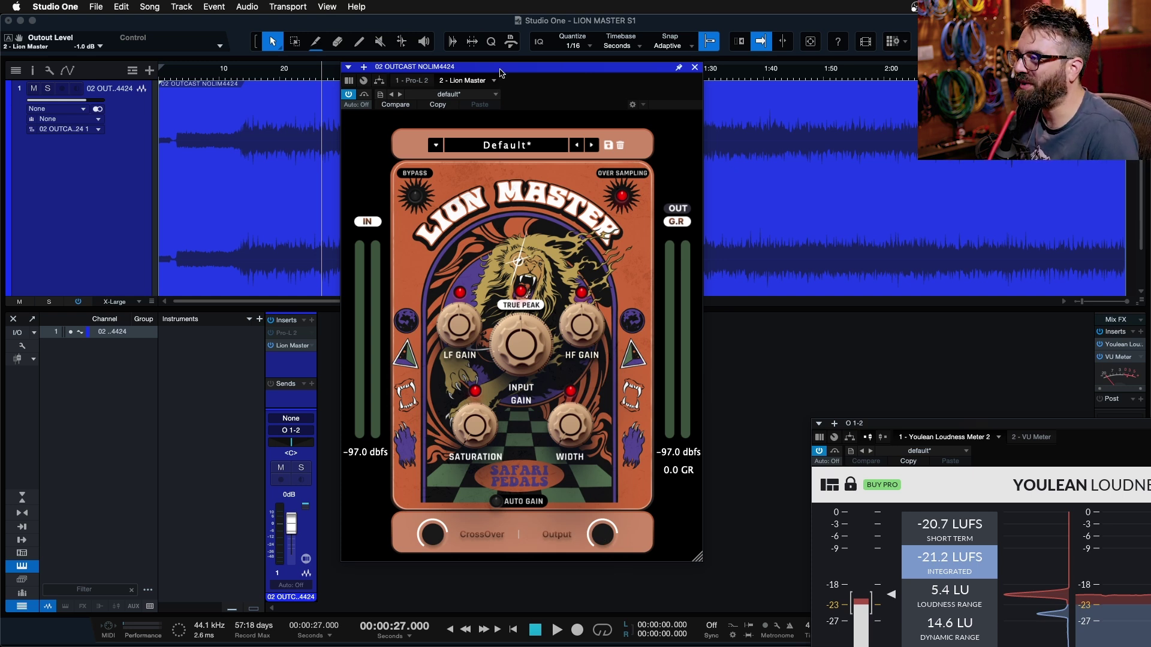
{"action": "left_click_drag", "start_coordinate": [501, 73], "coordinate": [607, 111]}
{"action": "left_click_drag", "start_coordinate": [531, 98], "coordinate": [544, 178]}
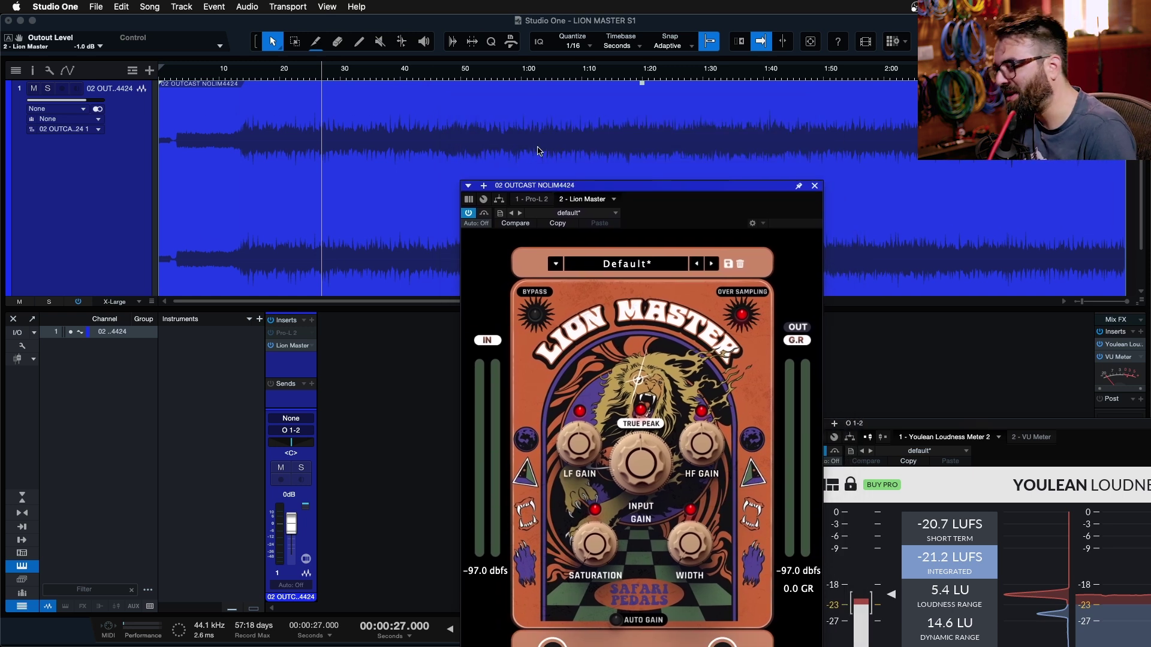
{"action": "key", "text": "w"}
{"action": "left_click", "coordinate": [431, 76]}
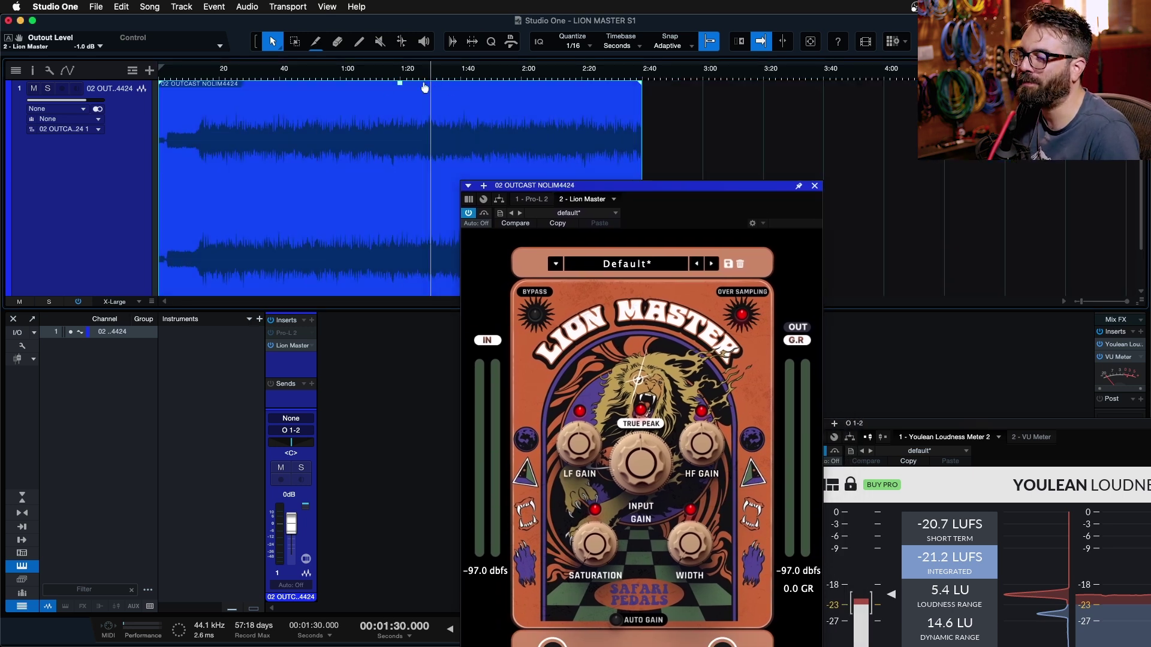
{"action": "left_click", "coordinate": [437, 76]}
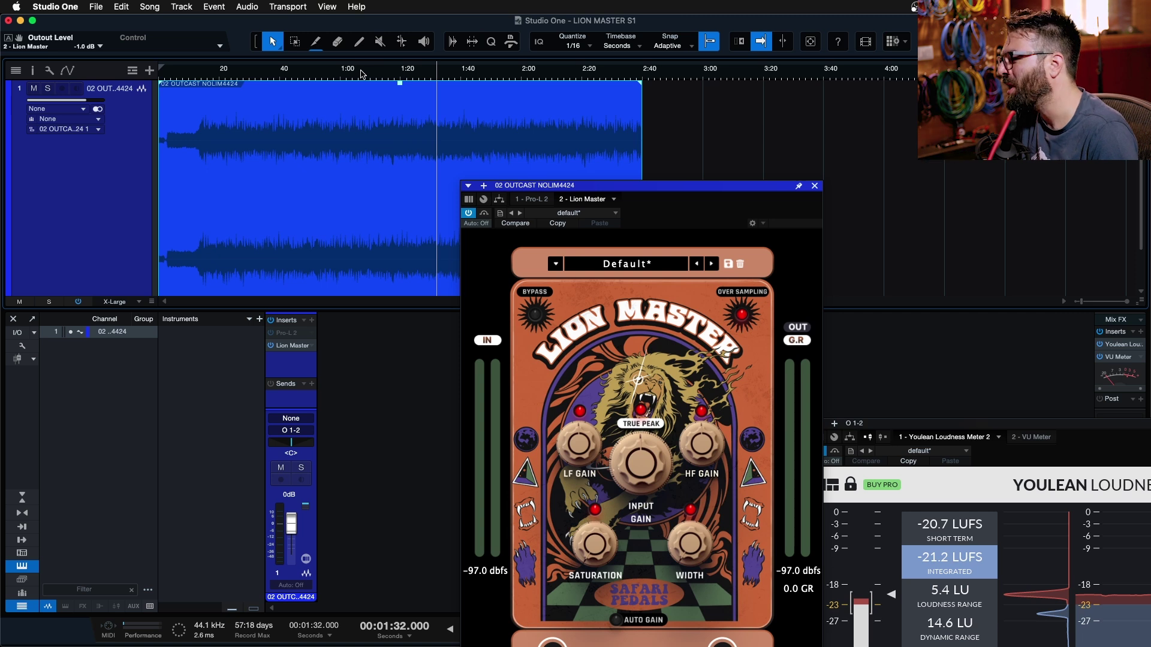
{"action": "left_click", "coordinate": [431, 75]}
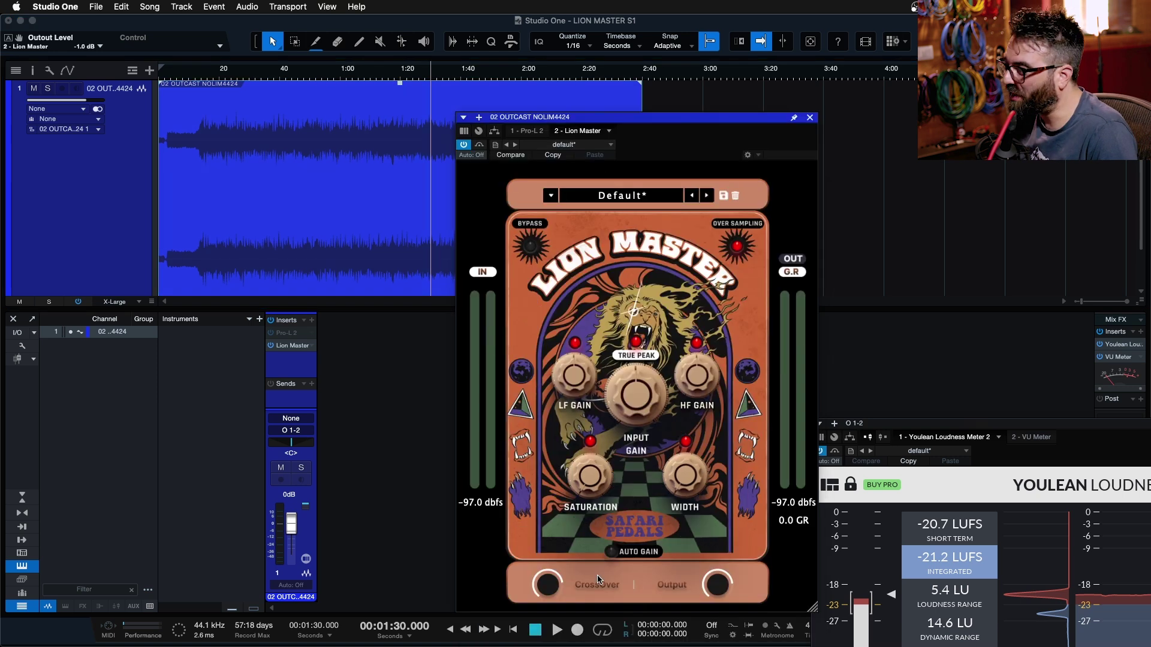
Set the Lion Master output level to 0.0 dB and turn on Auto Gain
{"action": "left_click", "coordinate": [610, 552]}
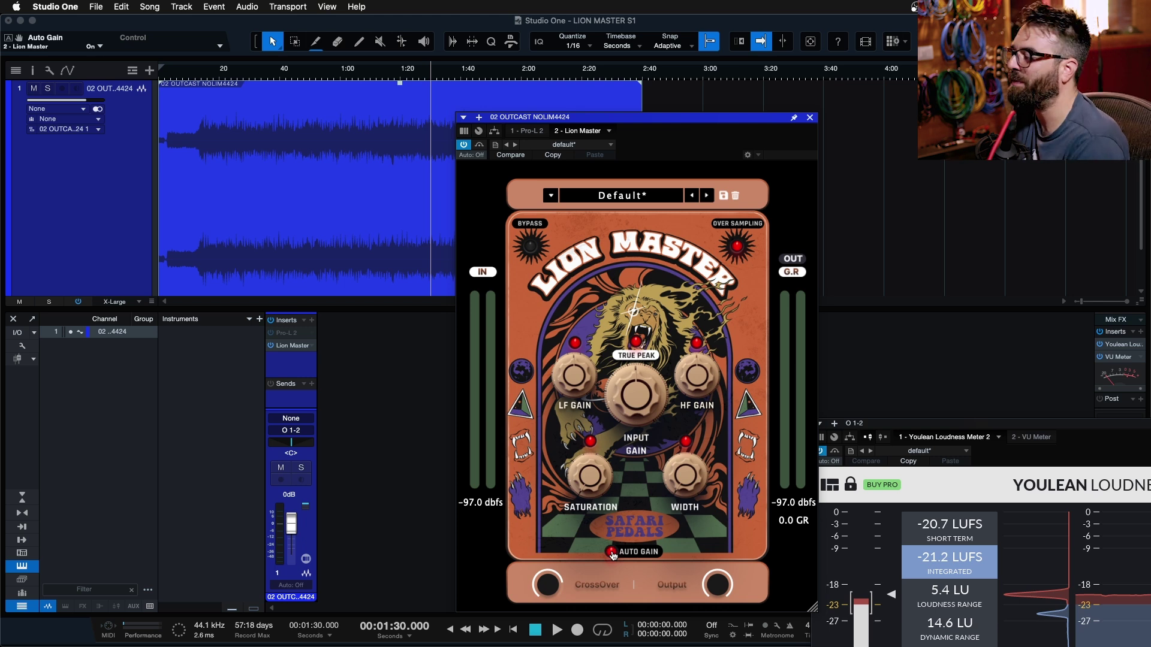
{"action": "mouse_move", "coordinate": [726, 590]}
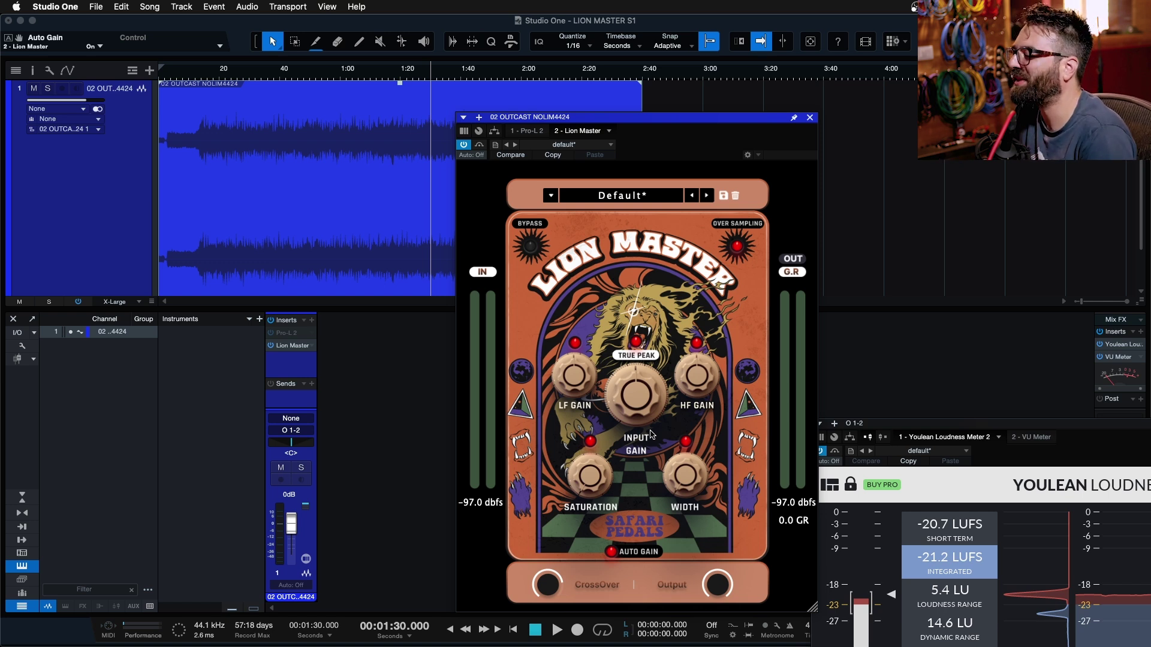
{"action": "left_click_drag", "start_coordinate": [717, 584], "coordinate": [718, 614]}
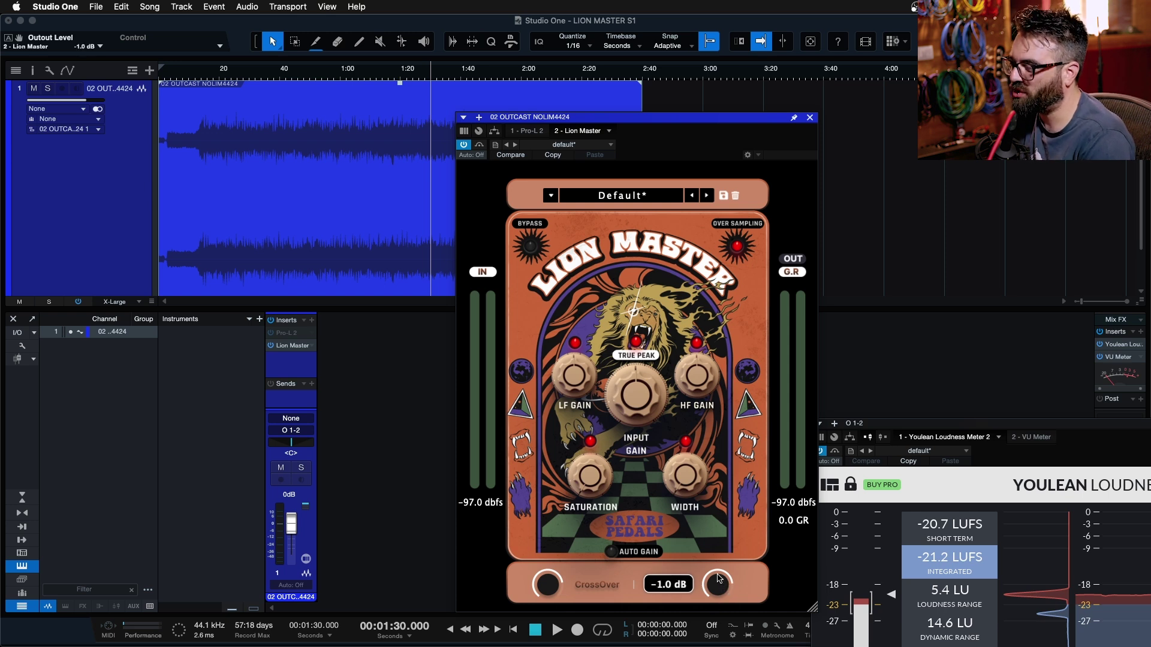
{"action": "left_click", "coordinate": [601, 556]}
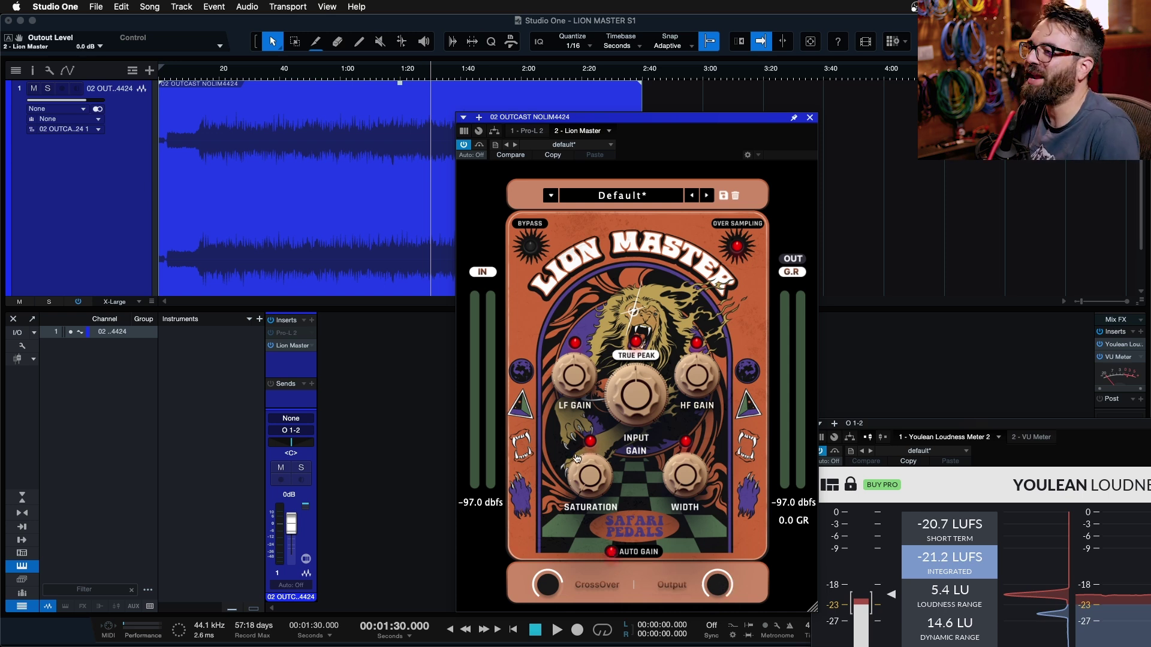
Play the song, raise the Lion Master's Input Gain for more limiting, and compare the result with Bypass on and off
{"action": "left_click_drag", "start_coordinate": [564, 115], "coordinate": [647, 79]}
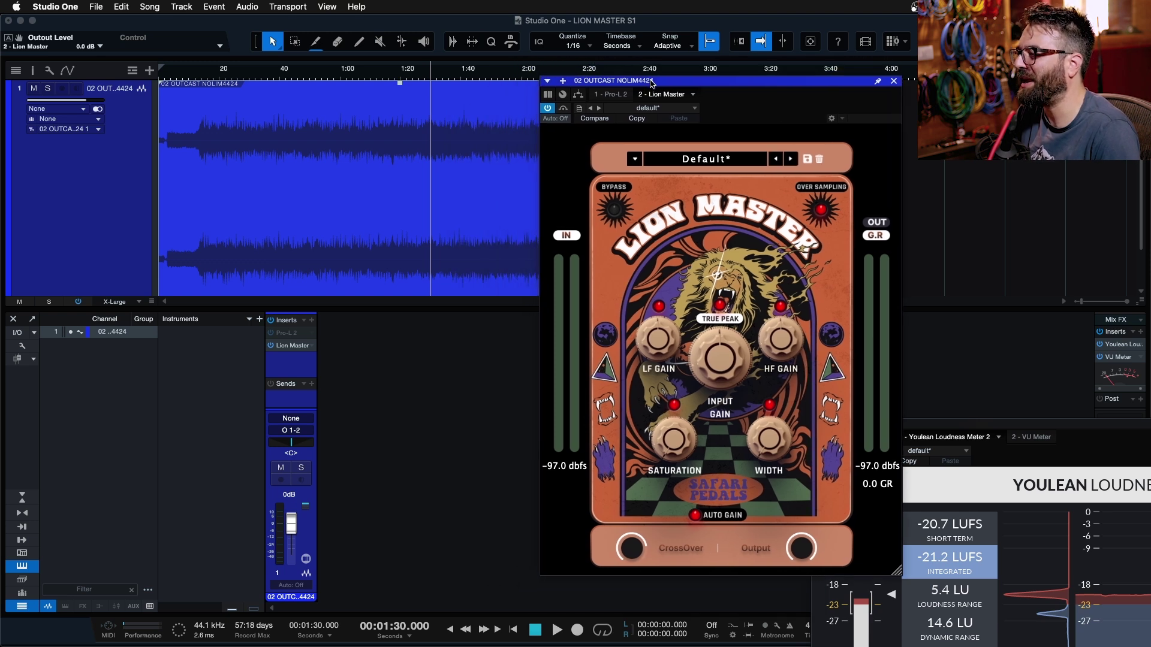
{"action": "mouse_move", "coordinate": [731, 361]}
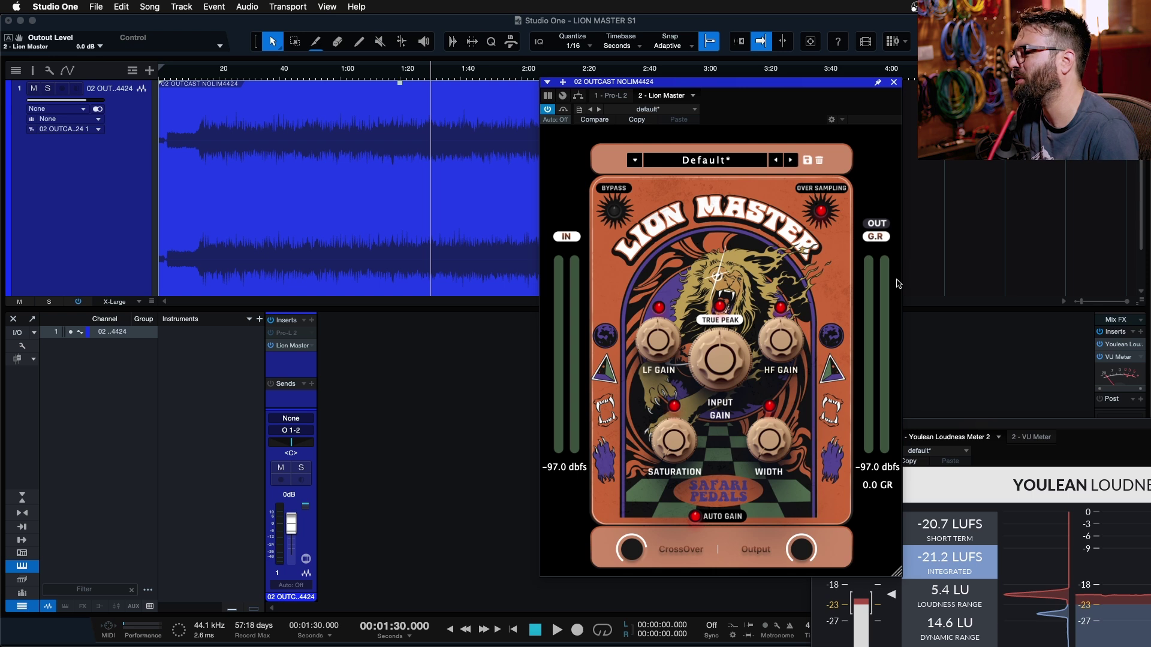
{"action": "key", "text": "space"}
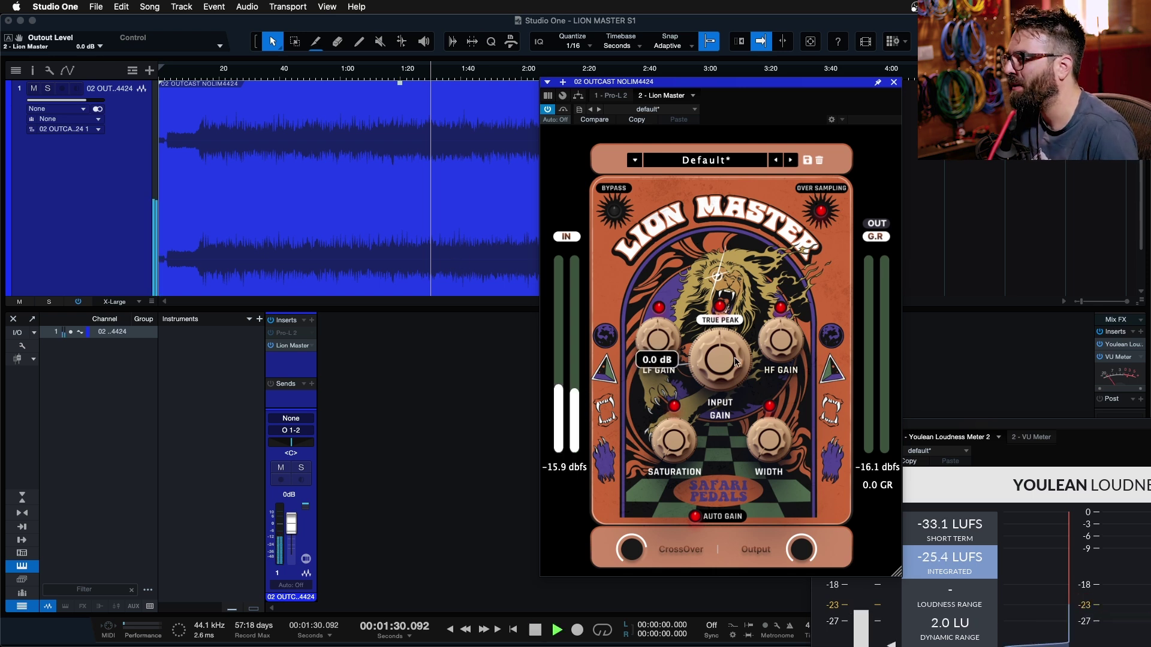
{"action": "left_click_drag", "start_coordinate": [736, 362], "coordinate": [722, 306]}
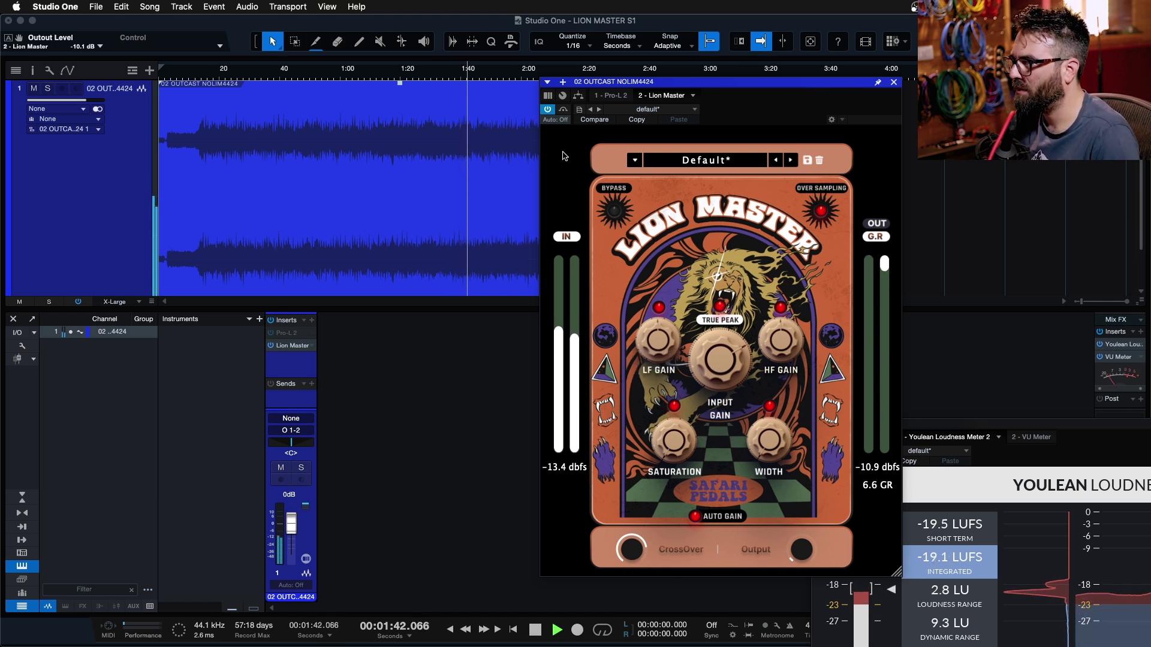
{"action": "left_click", "coordinate": [612, 212]}
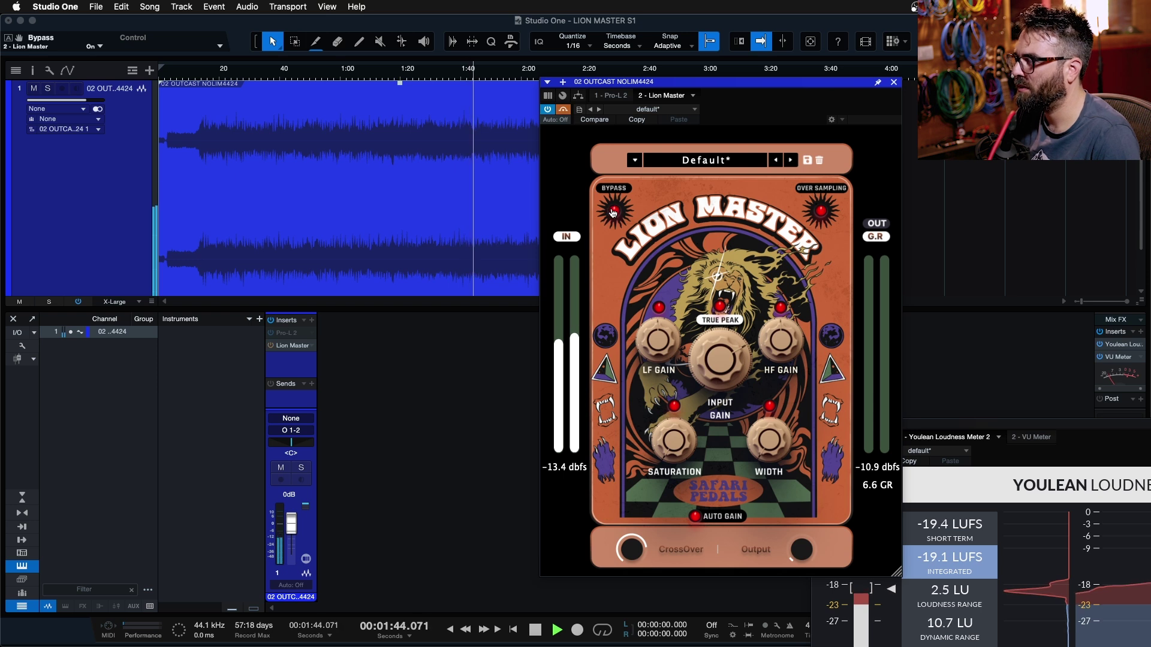
{"action": "left_click", "coordinate": [612, 212]}
Lower the LF Gain and slightly raise the HF Gain while the song plays, and stop playback
{"action": "left_click_drag", "start_coordinate": [647, 337], "coordinate": [648, 351]}
{"action": "left_click_drag", "start_coordinate": [783, 348], "coordinate": [783, 339]}
{"action": "key", "text": "space"}
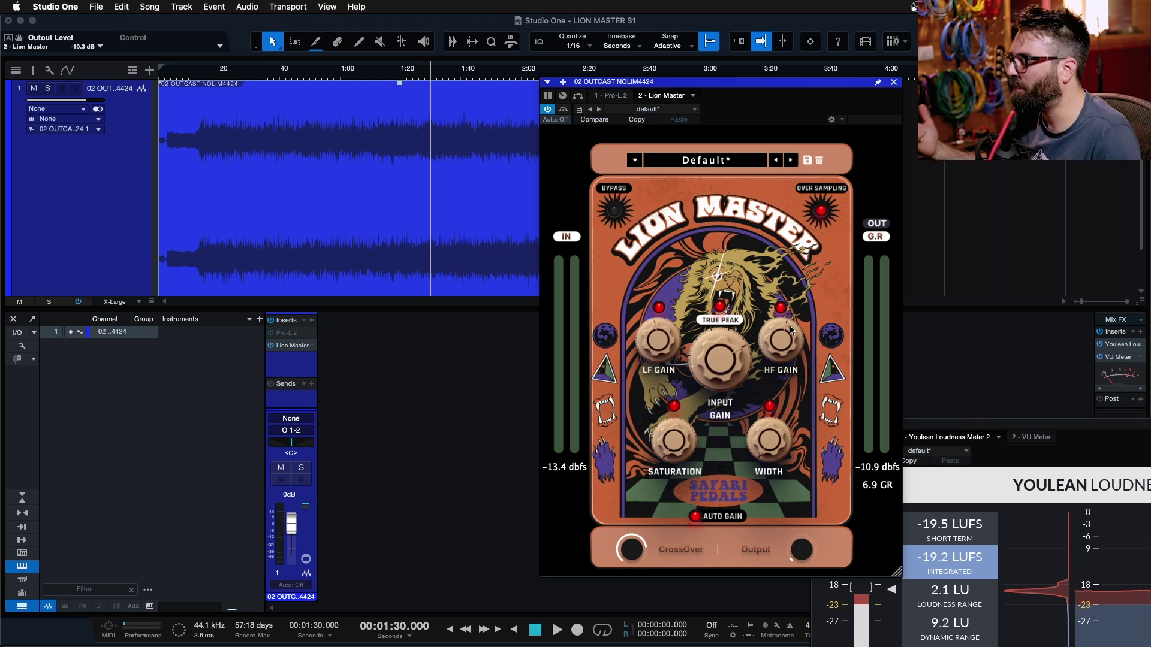
Replay the section, fine-tune the HF Gain, set the LF Gain to -0.2 dB, and compare against Bypass
{"action": "left_click", "coordinate": [790, 330]}
{"action": "key", "text": "space"}
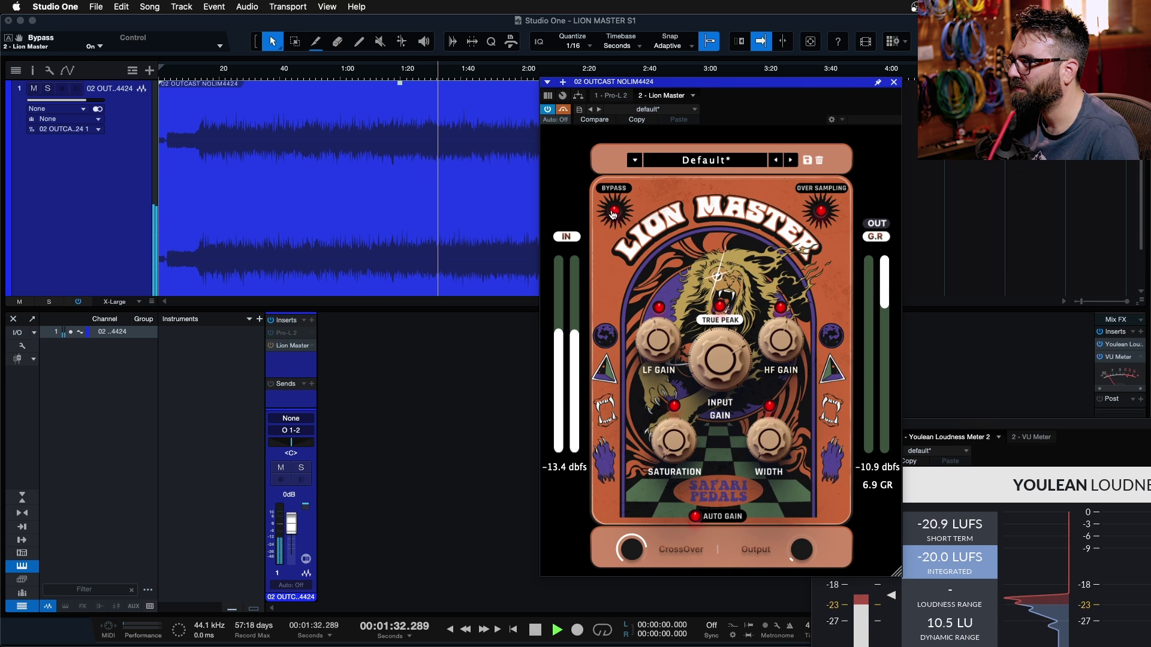
{"action": "left_click_drag", "start_coordinate": [771, 338], "coordinate": [771, 341]}
{"action": "left_click_drag", "start_coordinate": [657, 333], "coordinate": [655, 326]}
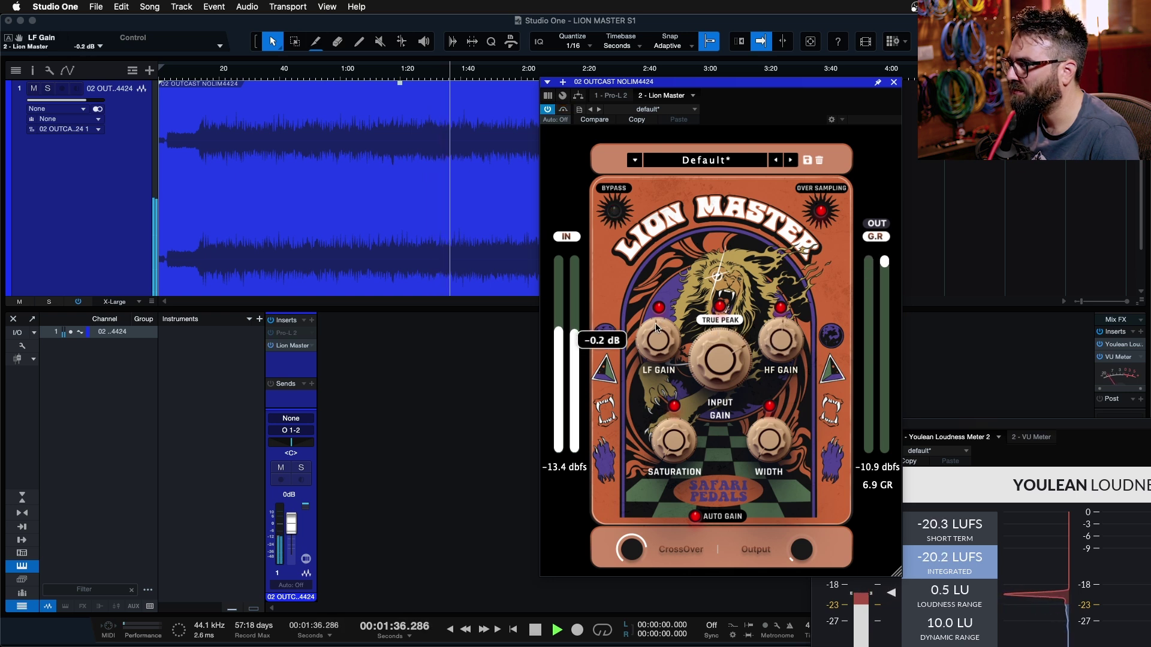
{"action": "left_click", "coordinate": [614, 211]}
{"action": "left_click", "coordinate": [614, 211]}
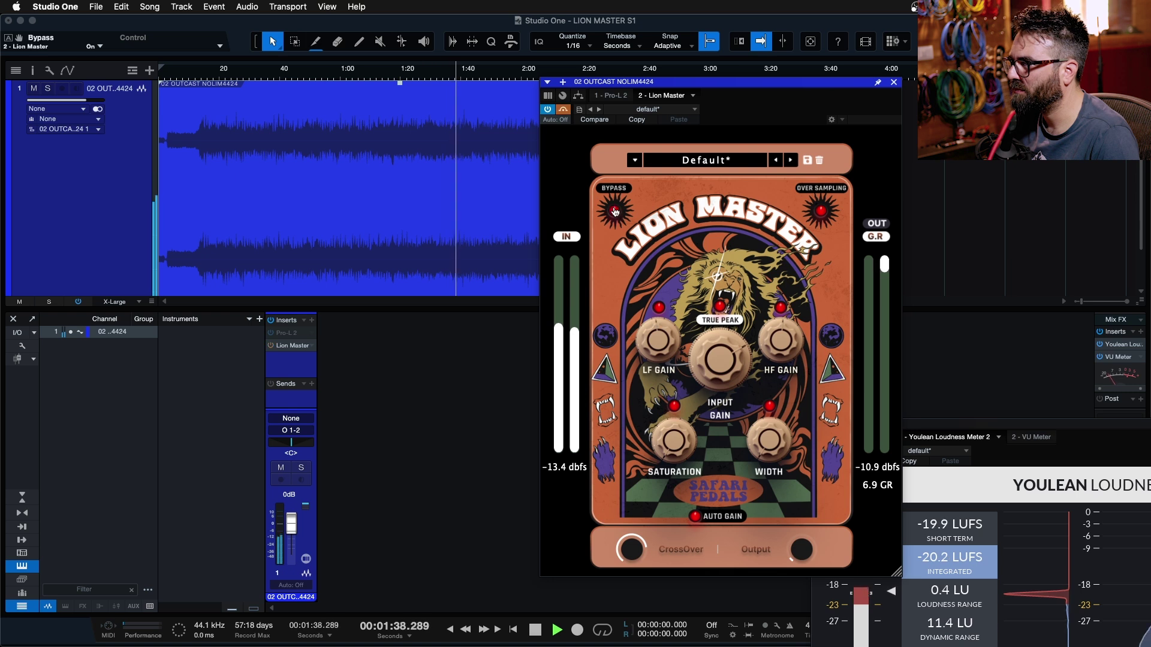
{"action": "key", "text": "space"}
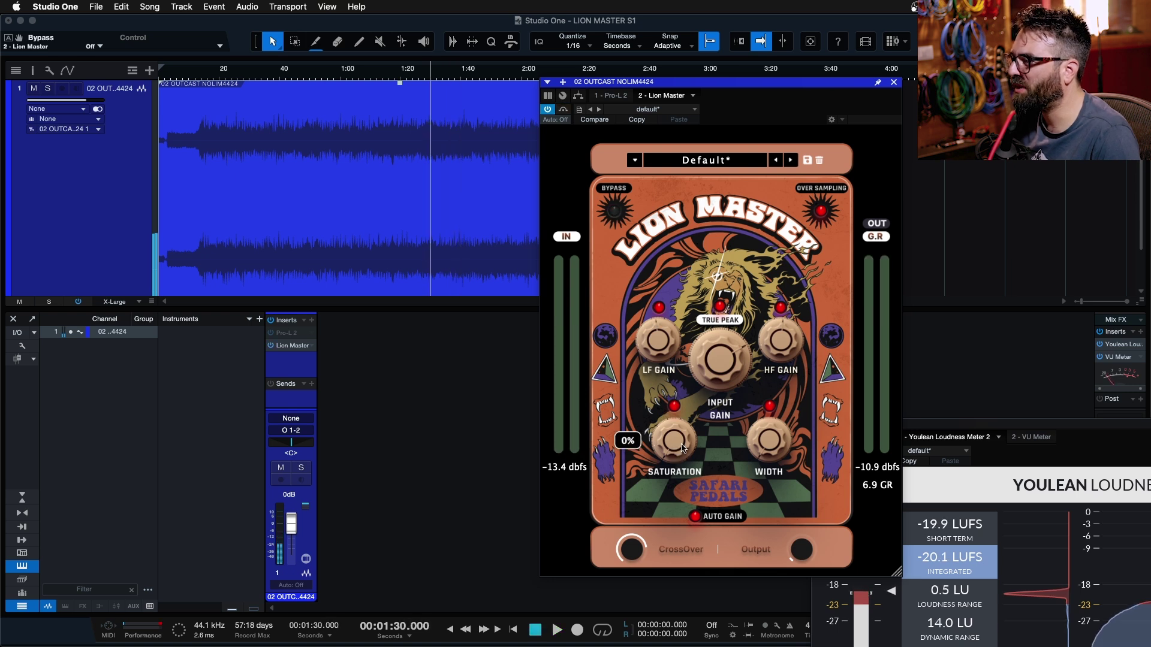
Audition the song while raising Saturation to 23.1%, and again while raising it to 100%
{"action": "key", "text": "space"}
{"action": "left_click_drag", "start_coordinate": [681, 447], "coordinate": [670, 394]}
{"action": "key", "text": "space"}
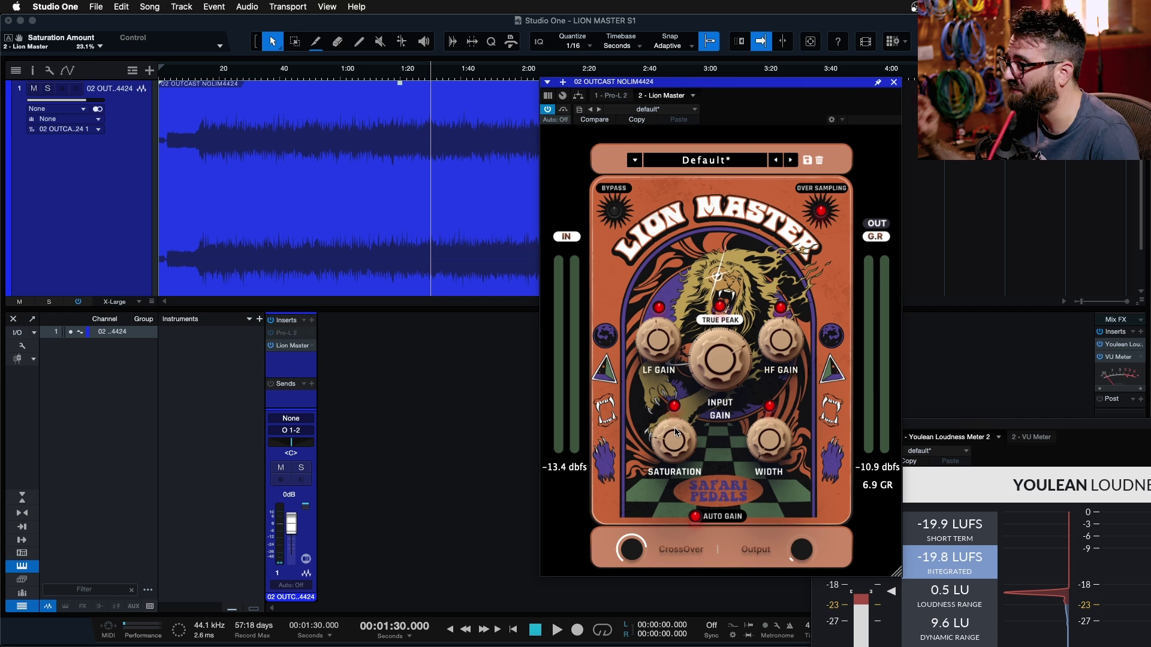
{"action": "key", "text": "space"}
{"action": "left_click_drag", "start_coordinate": [712, 457], "coordinate": [689, 401]}
{"action": "key", "text": "space"}
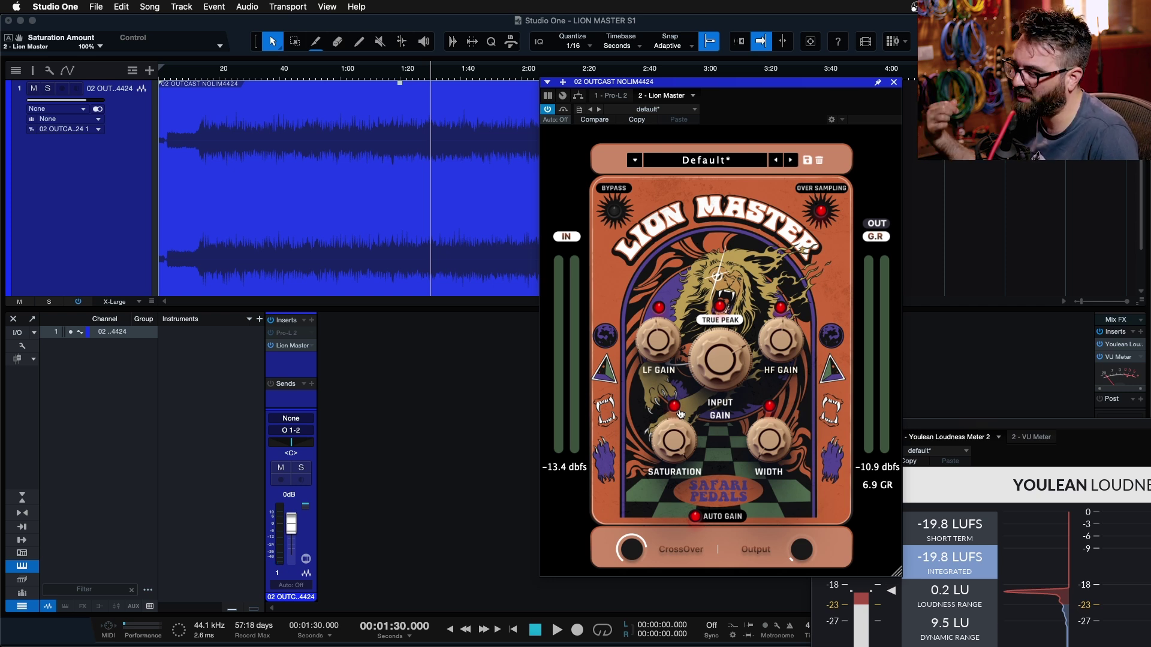
Set Saturation to 52.3% and play the song from 1:30
{"action": "mouse_move", "coordinate": [685, 445]}
{"action": "mouse_move", "coordinate": [685, 445]}
{"action": "left_mouse_down"}
{"action": "mouse_move", "coordinate": [671, 523]}
{"action": "mouse_move", "coordinate": [669, 462]}
{"action": "mouse_move", "coordinate": [677, 516]}
{"action": "mouse_move", "coordinate": [681, 448]}
{"action": "left_mouse_up"}
{"action": "key", "text": "space"}
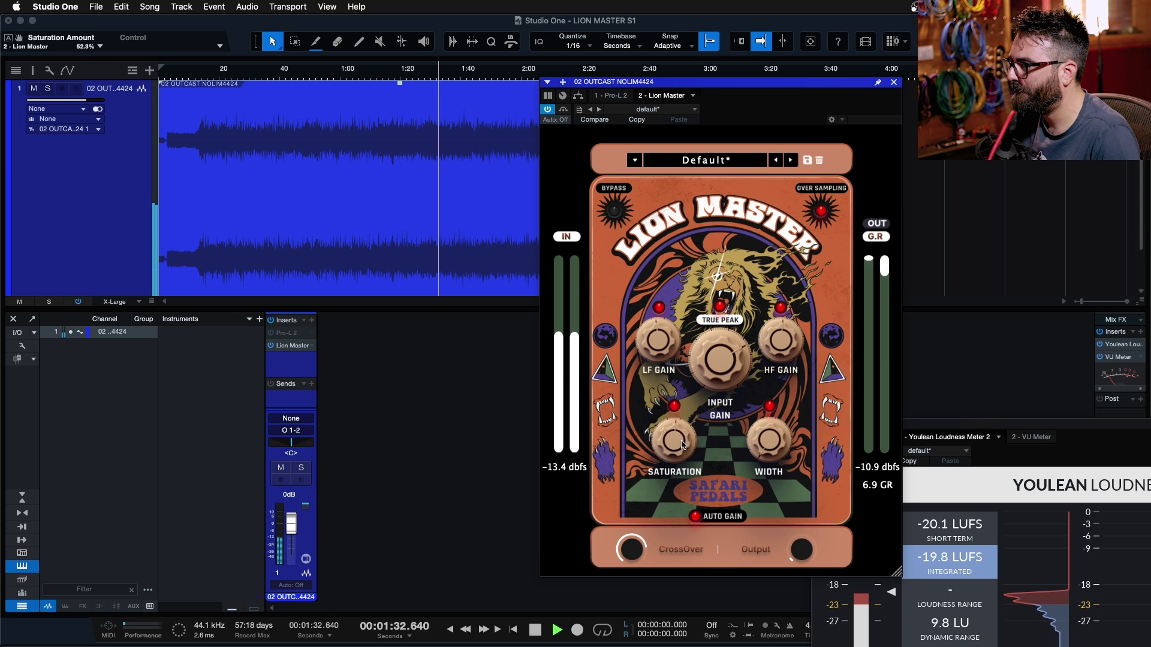
Rearrange the Lion Master and Youlean Loudness Meter windows so neither covers the other, and stop playback
{"action": "left_click_drag", "start_coordinate": [746, 86], "coordinate": [478, 88]}
{"action": "left_click_drag", "start_coordinate": [941, 429], "coordinate": [1060, 406]}
{"action": "left_click_drag", "start_coordinate": [495, 87], "coordinate": [651, 97]}
{"action": "key", "text": "space"}
Bypass the Lion Master, enable the Pro-L 2 insert and take it out of bypass, with both plug-in windows in view
{"action": "left_click", "coordinate": [450, 120]}
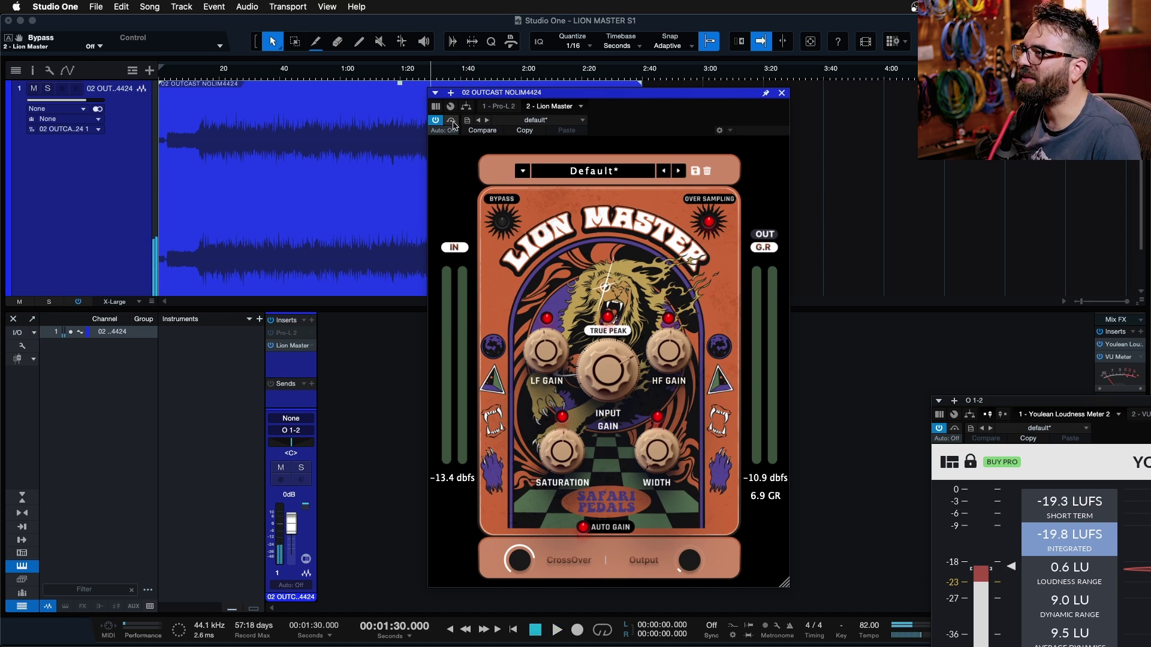
{"action": "double_click", "coordinate": [273, 336]}
{"action": "right_click", "coordinate": [273, 336]}
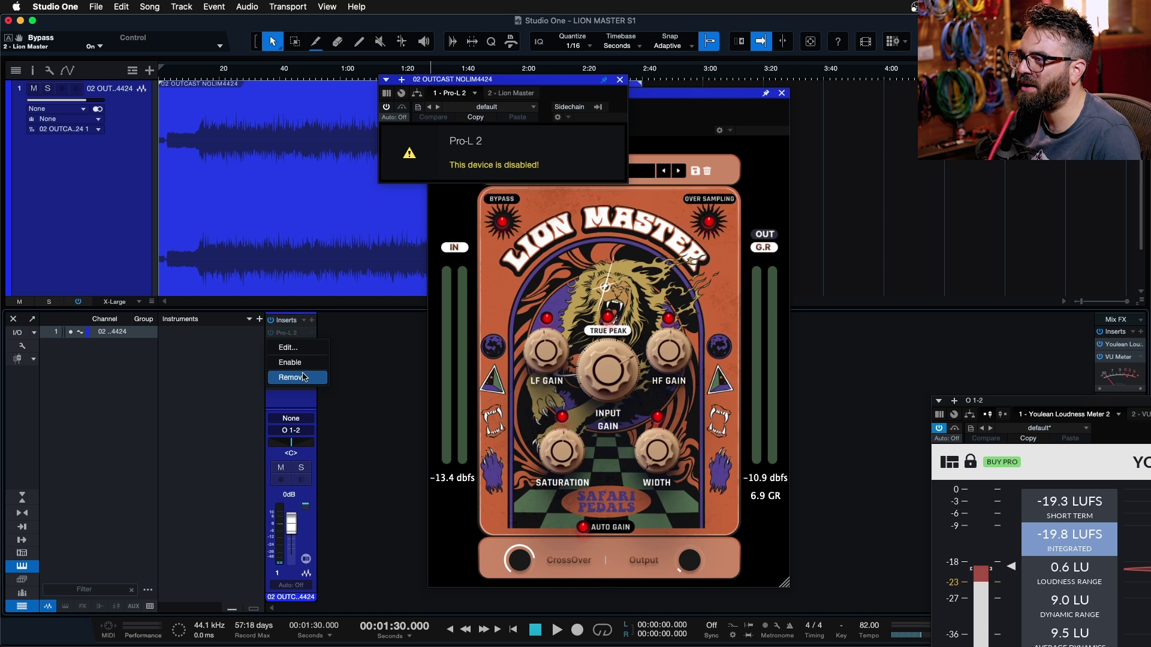
{"action": "left_click", "coordinate": [292, 362]}
{"action": "left_click", "coordinate": [822, 389]}
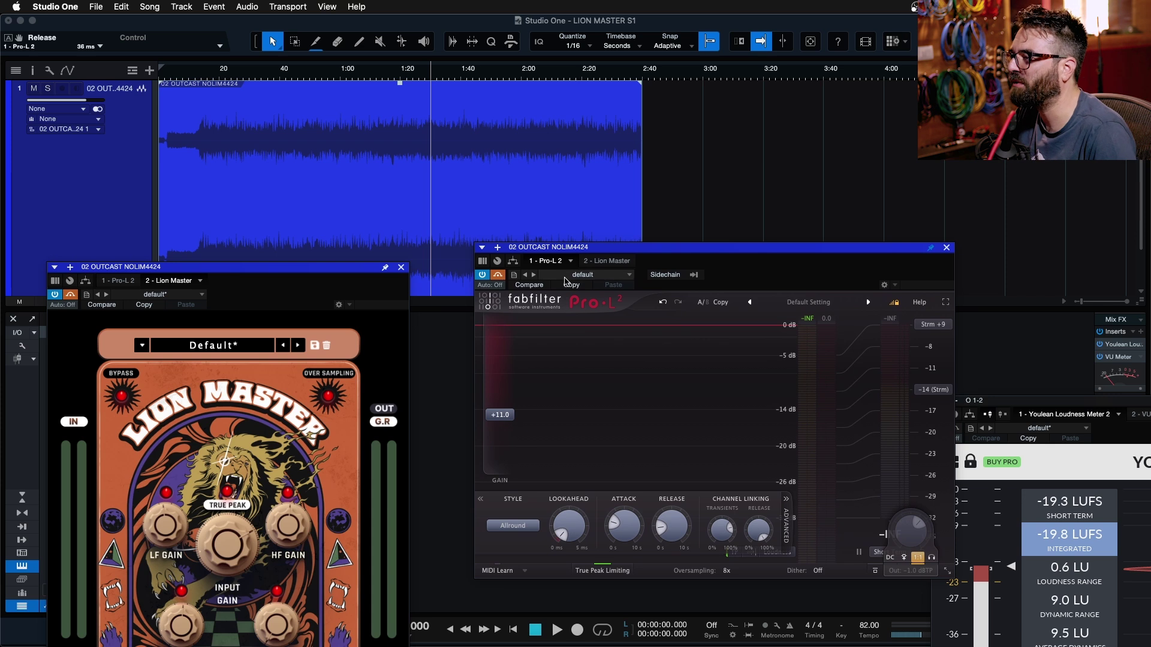
{"action": "left_click_drag", "start_coordinate": [541, 249], "coordinate": [553, 260]}
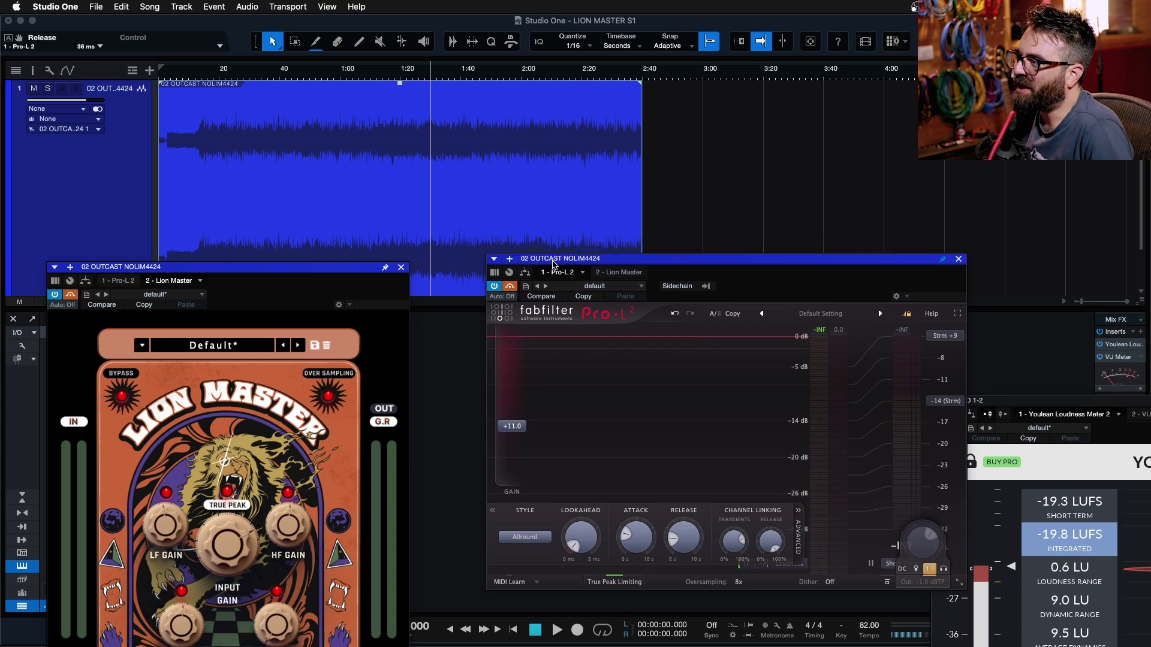
{"action": "left_click", "coordinate": [511, 288]}
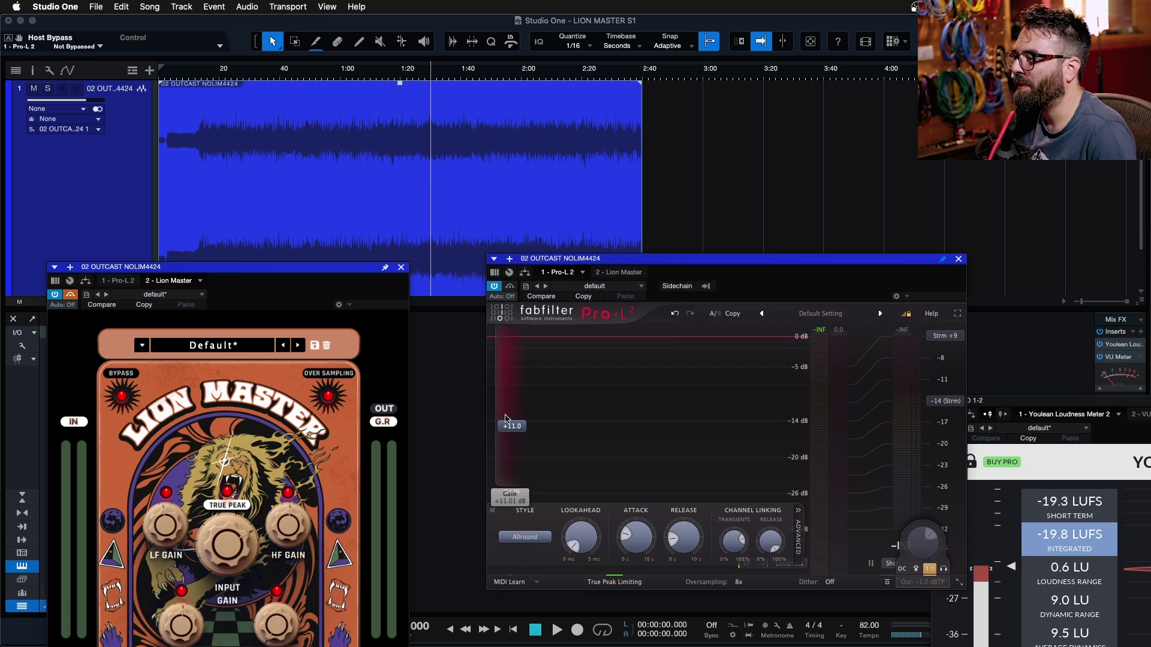
Play the song, set the Pro-L 2 gain to +11.8 dB, and compare it with bypass
{"action": "key", "text": "space"}
{"action": "left_click_drag", "start_coordinate": [512, 426], "coordinate": [520, 368]}
{"action": "left_click_drag", "start_coordinate": [518, 385], "coordinate": [511, 428]}
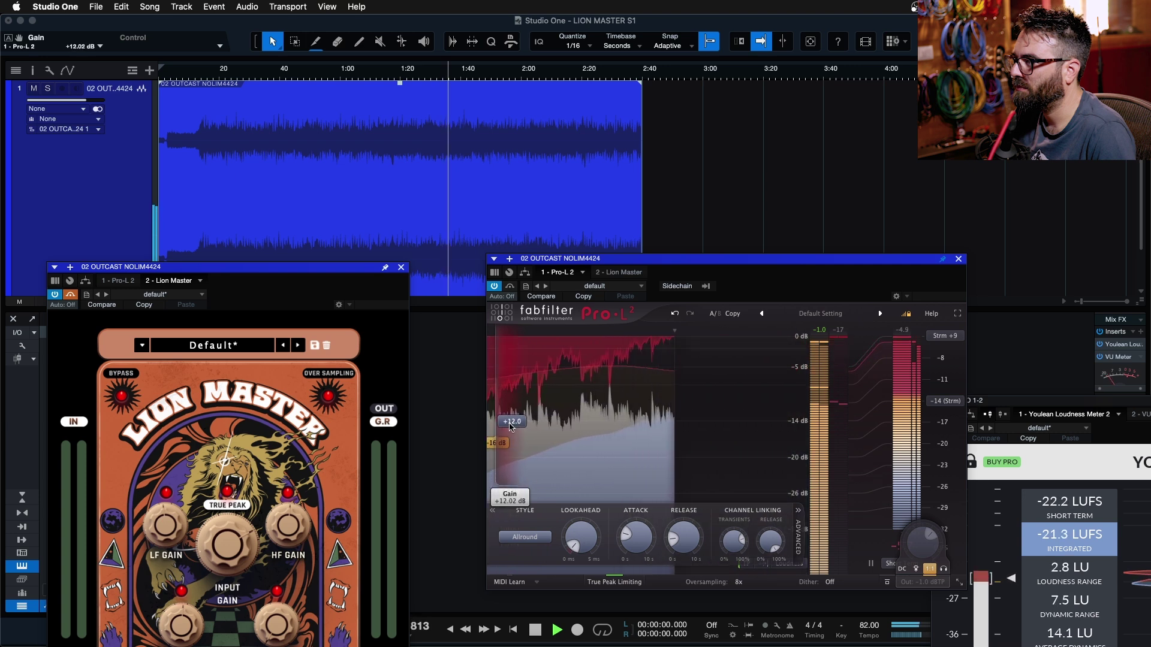
{"action": "left_click", "coordinate": [510, 287]}
{"action": "left_click", "coordinate": [510, 287]}
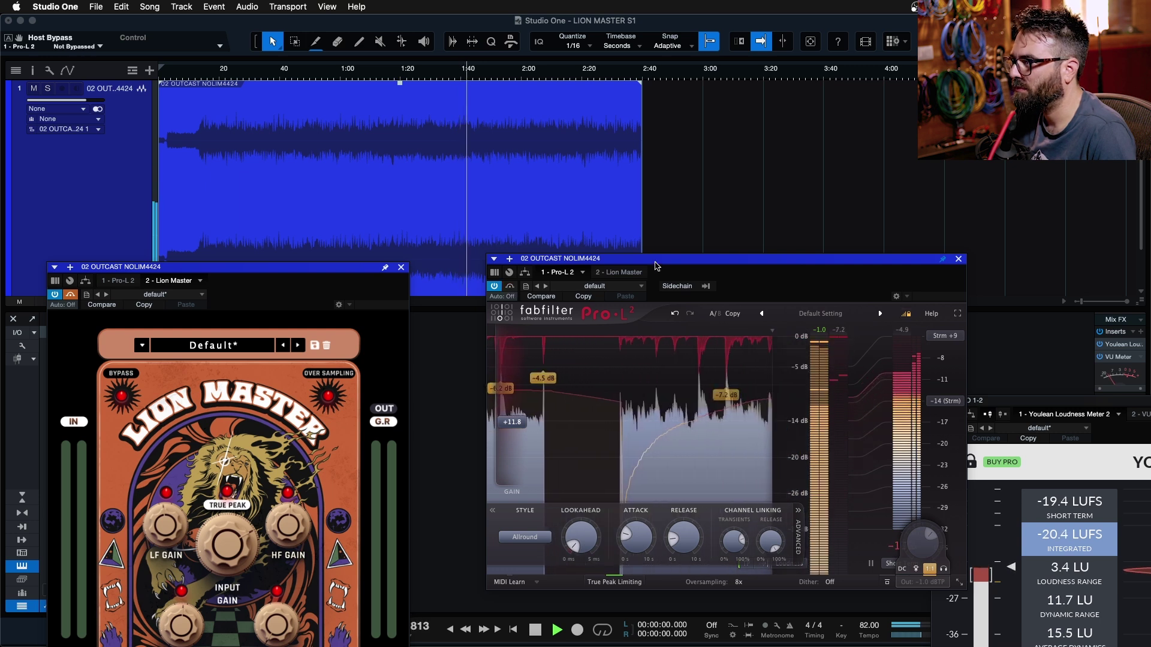
Reposition the two limiter windows side by side, toggle the Pro-L 2 bypass during playback, and stop with Pro-L 2 bypassed
{"action": "left_click_drag", "start_coordinate": [707, 260], "coordinate": [732, 276]}
{"action": "left_click_drag", "start_coordinate": [329, 269], "coordinate": [417, 223]}
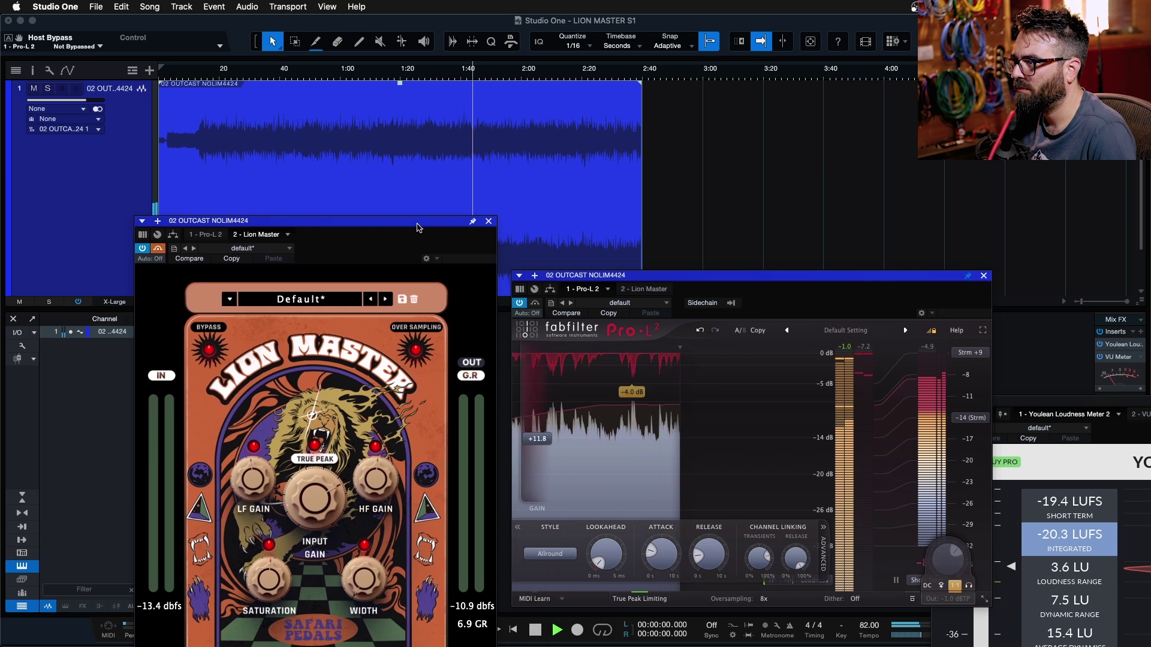
{"action": "left_click", "coordinate": [535, 305]}
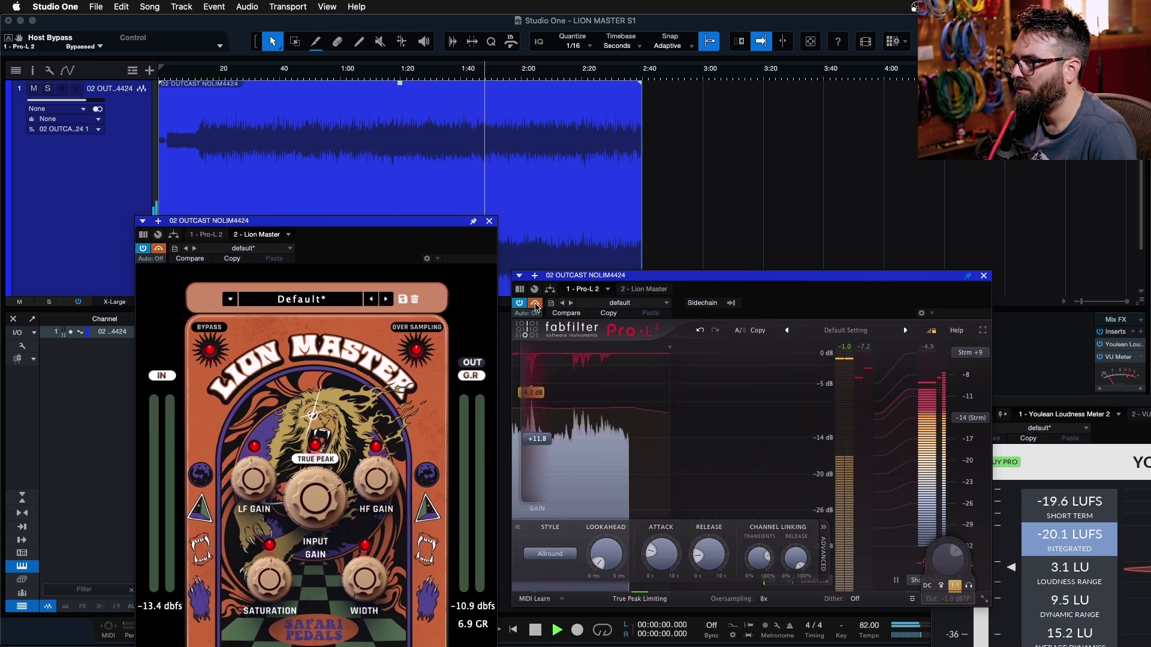
{"action": "left_click", "coordinate": [536, 304]}
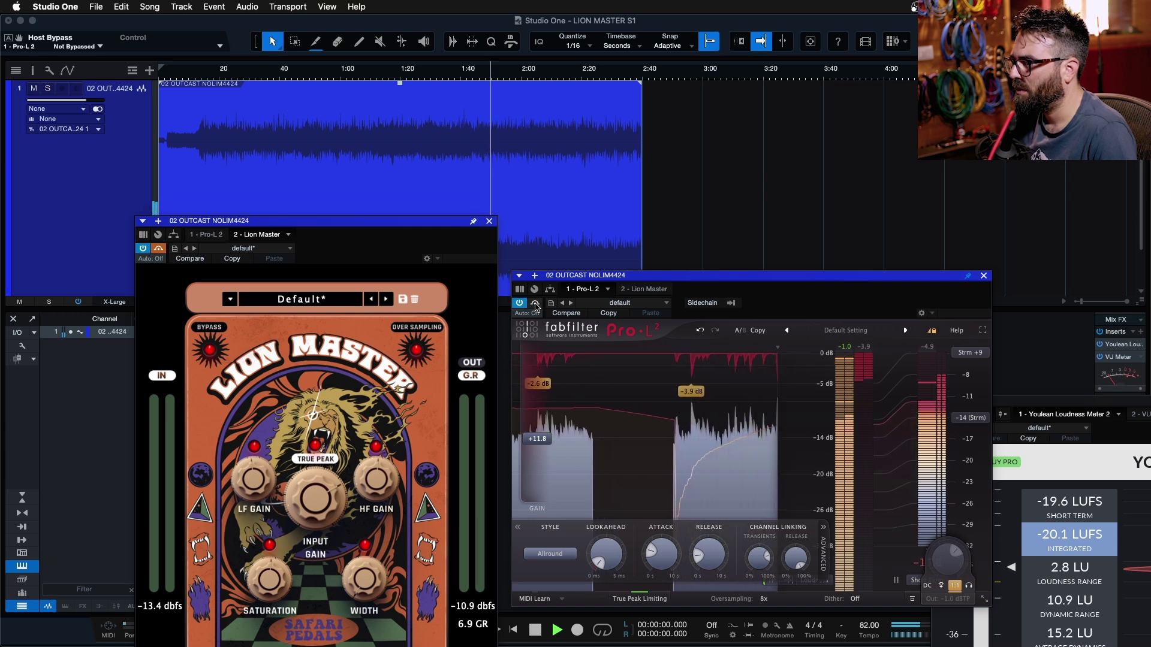
{"action": "left_click", "coordinate": [535, 305]}
{"action": "key", "text": "space"}
Audition the Lion Master with Pro-L 2 bypassed, swap which limiter is active, and stop playback with Pro-L 2 active
{"action": "left_click", "coordinate": [159, 248]}
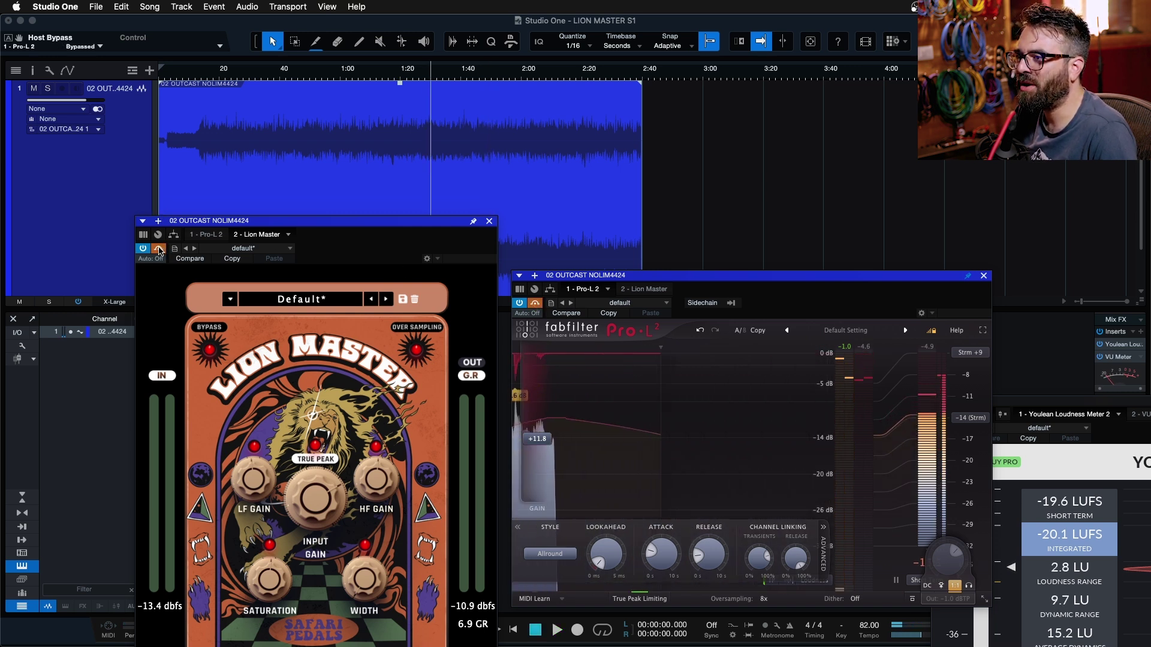
{"action": "key", "text": "space"}
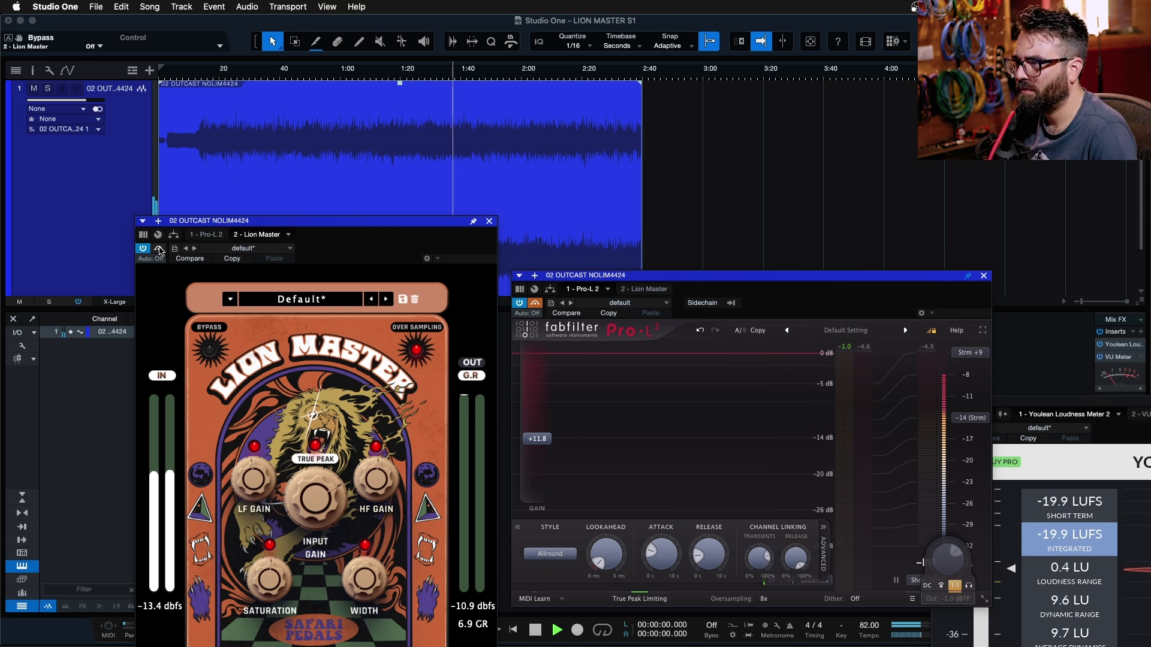
{"action": "left_click", "coordinate": [534, 303]}
{"action": "key", "text": "space"}
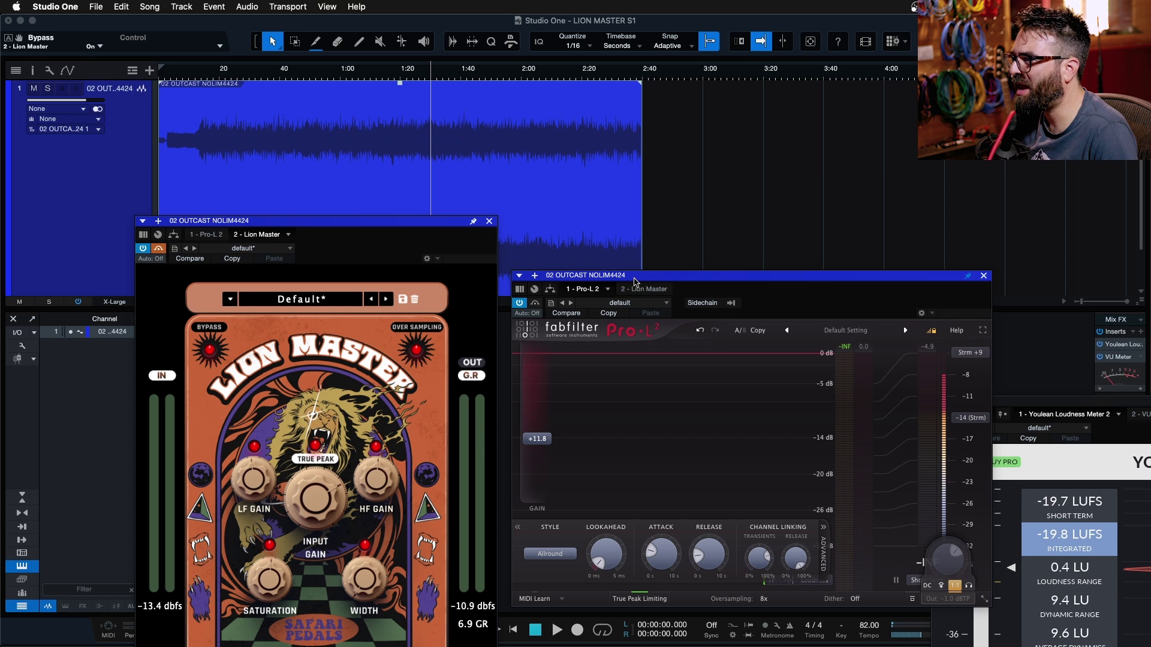
Audition the song through the Pro-L 2, restart playback, and swap to the Lion Master with Pro-L 2 bypassed
{"action": "key", "text": "space"}
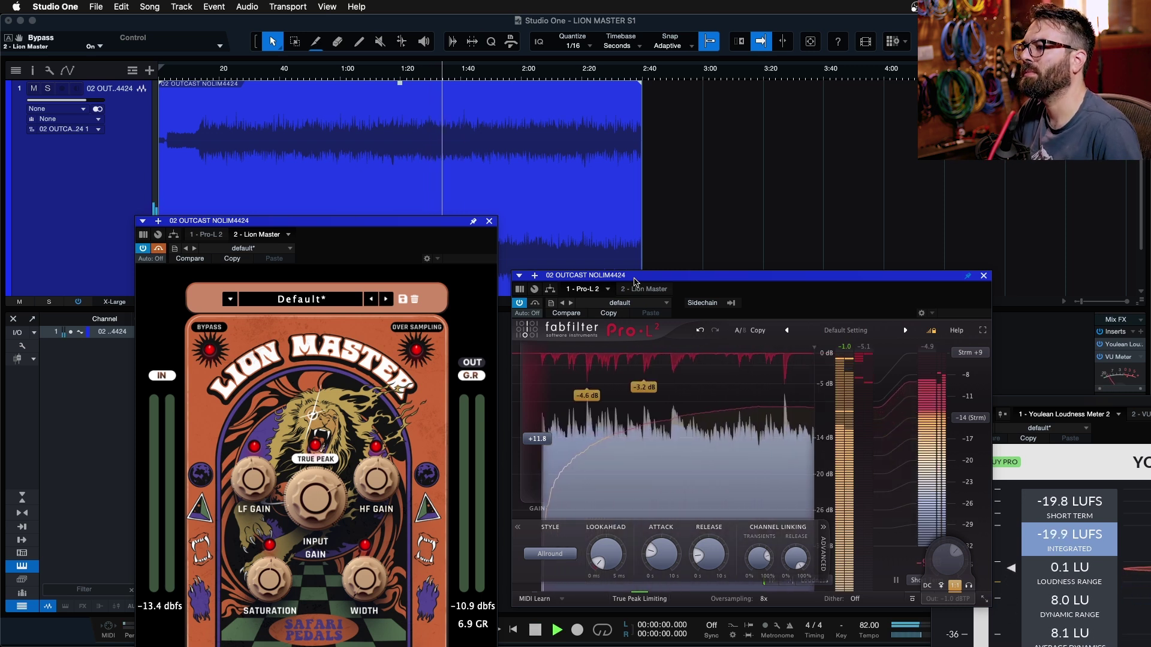
{"action": "left_click", "coordinate": [536, 304]}
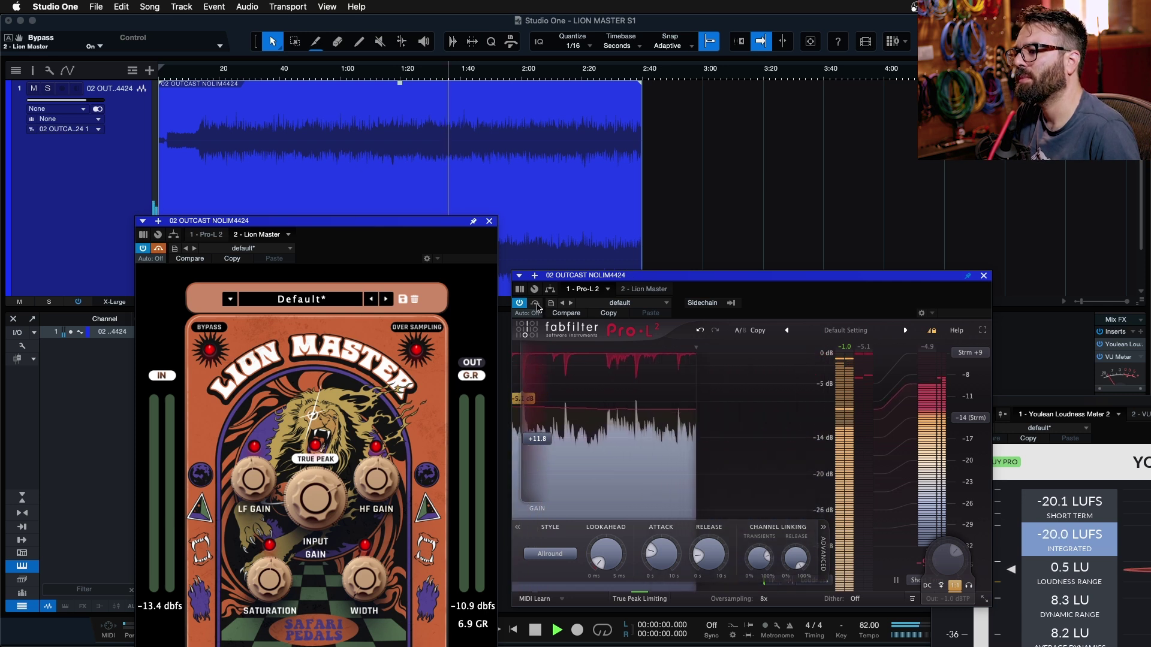
{"action": "key", "text": "space"}
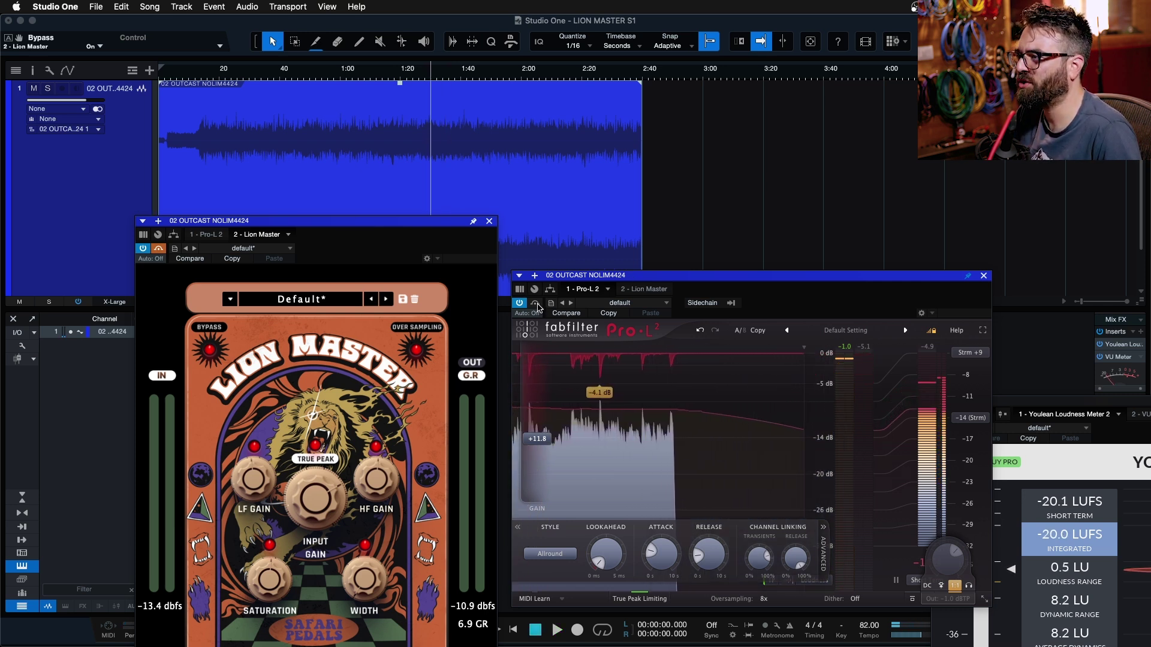
{"action": "key", "text": "space"}
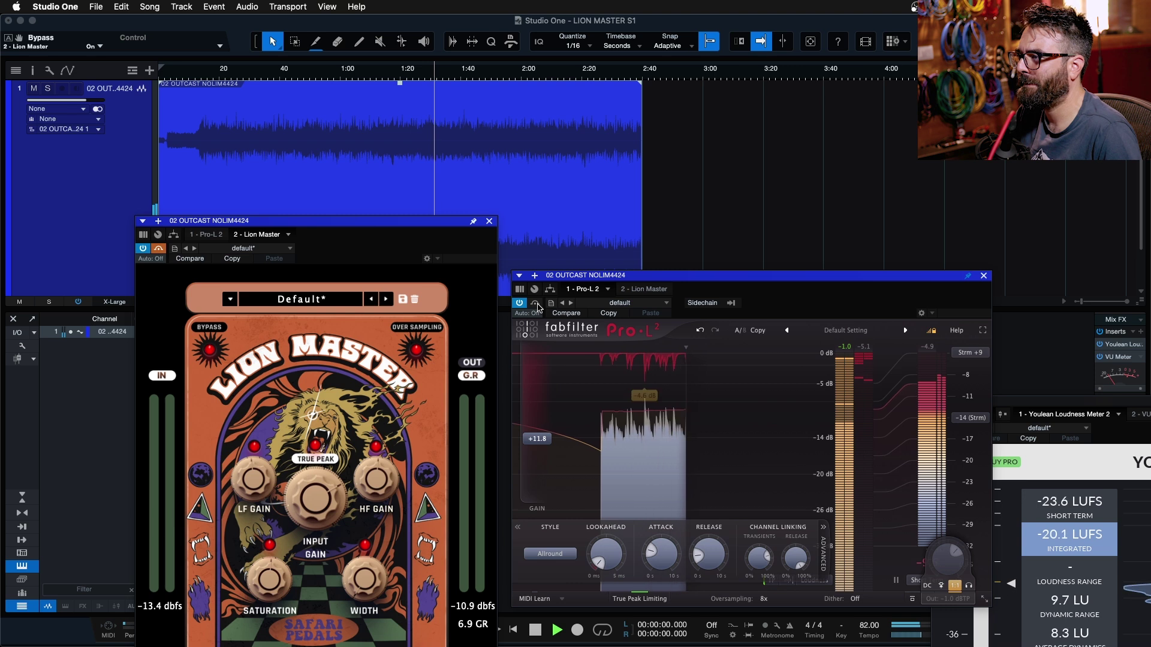
{"action": "left_click", "coordinate": [158, 249]}
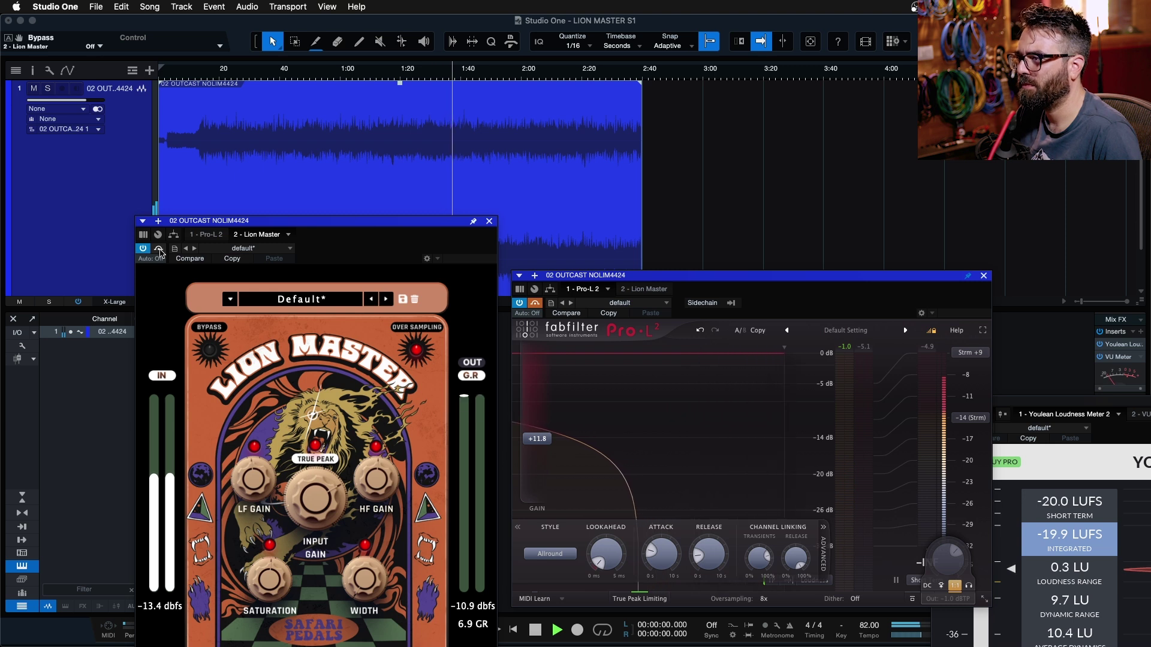
Alternate the active limiter between Pro-L 2 and Lion Master during playback, and stop with Pro-L 2 active
{"action": "left_click", "coordinate": [158, 248]}
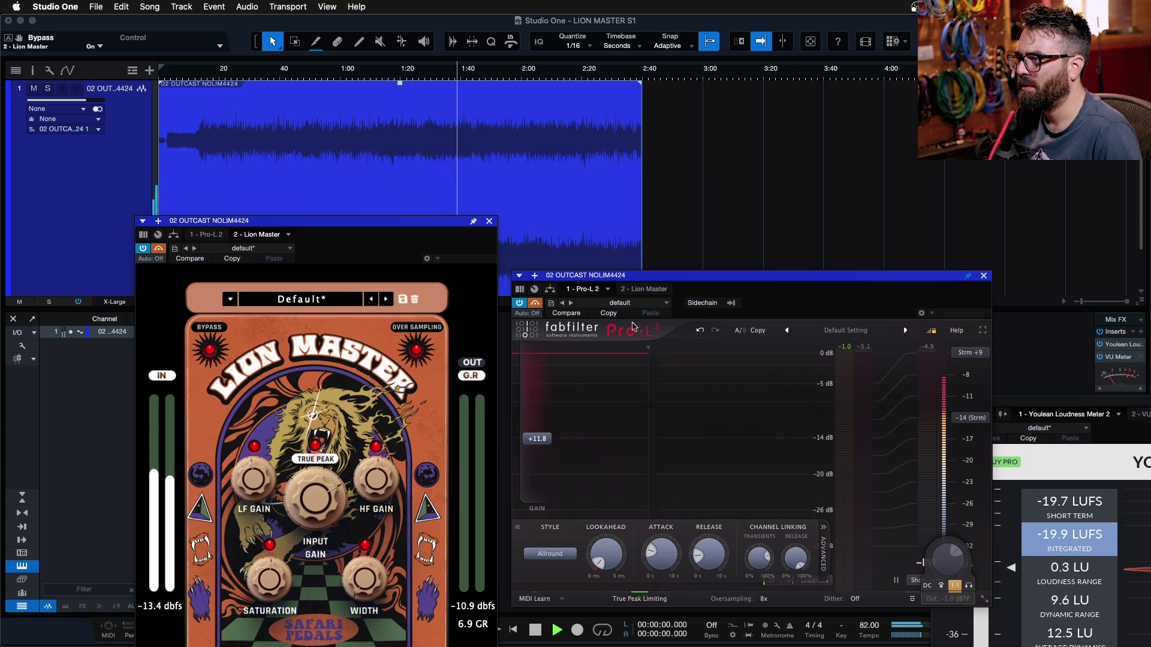
{"action": "left_click", "coordinate": [535, 303]}
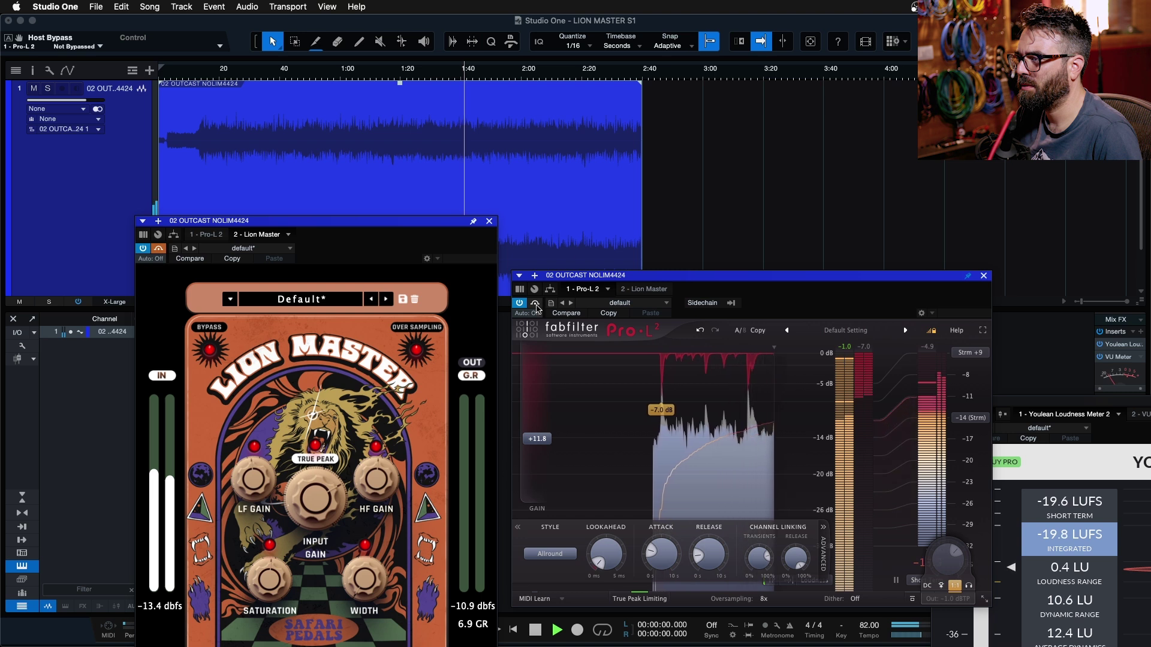
{"action": "left_click", "coordinate": [535, 305]}
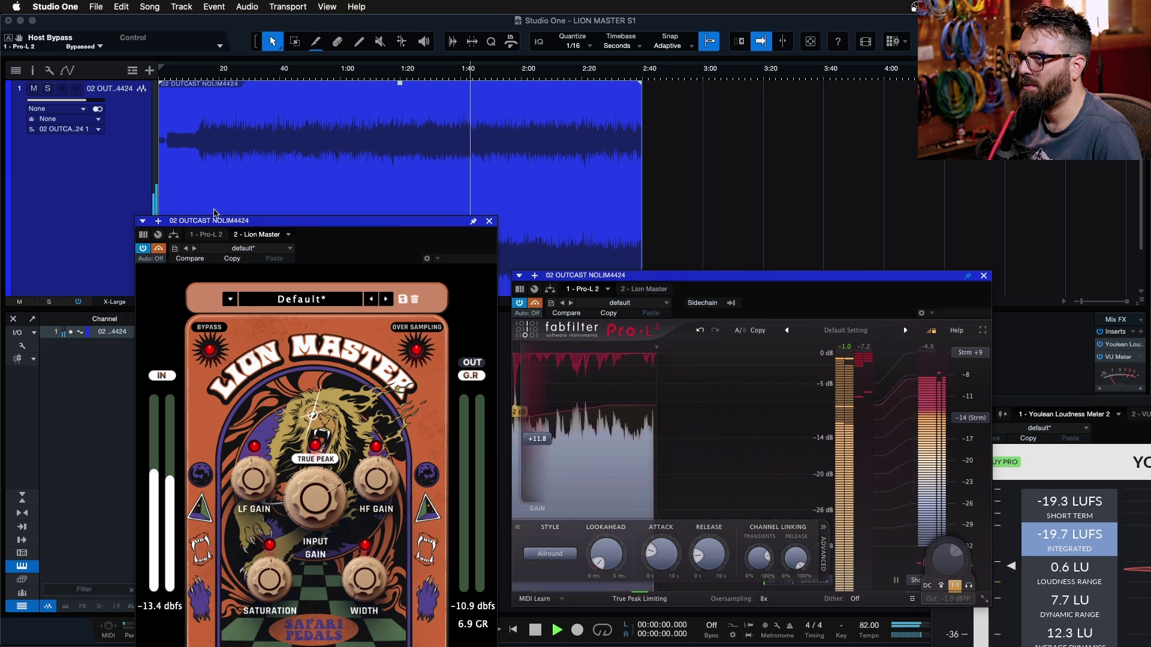
{"action": "left_click", "coordinate": [158, 249]}
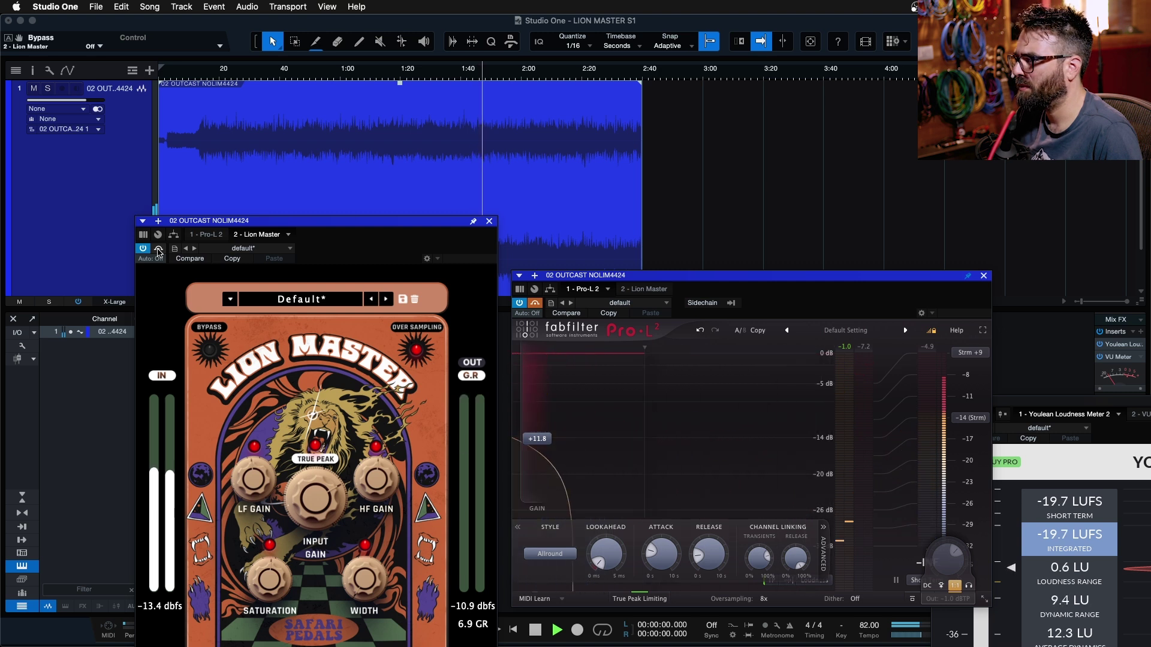
{"action": "left_click", "coordinate": [158, 248]}
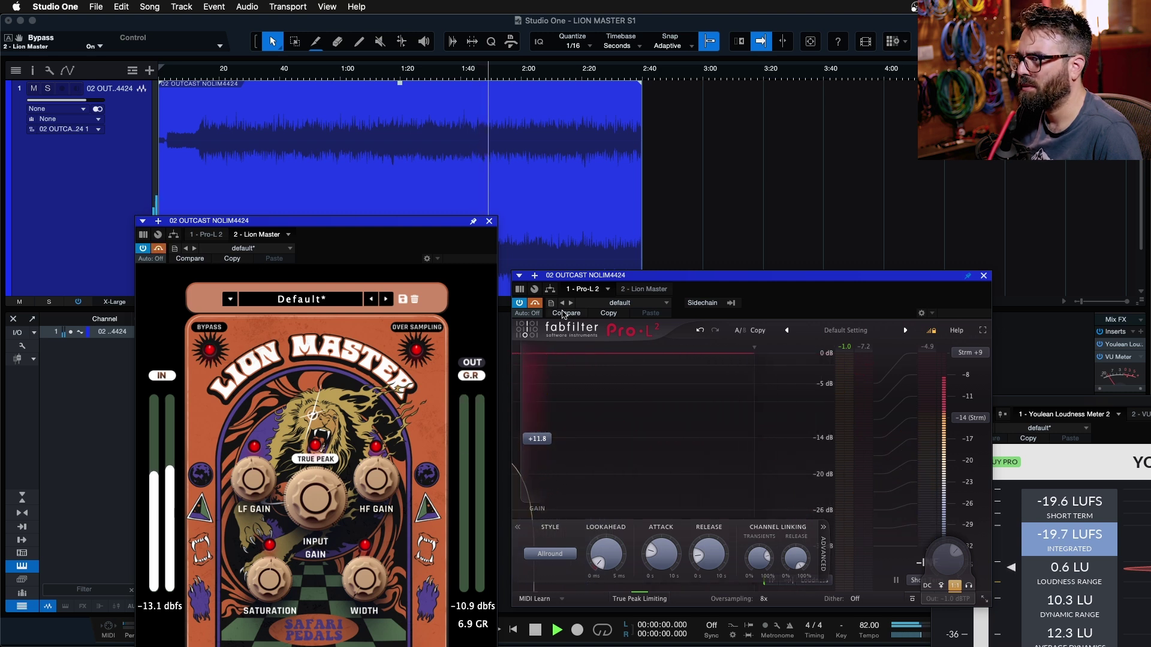
{"action": "key", "text": "space"}
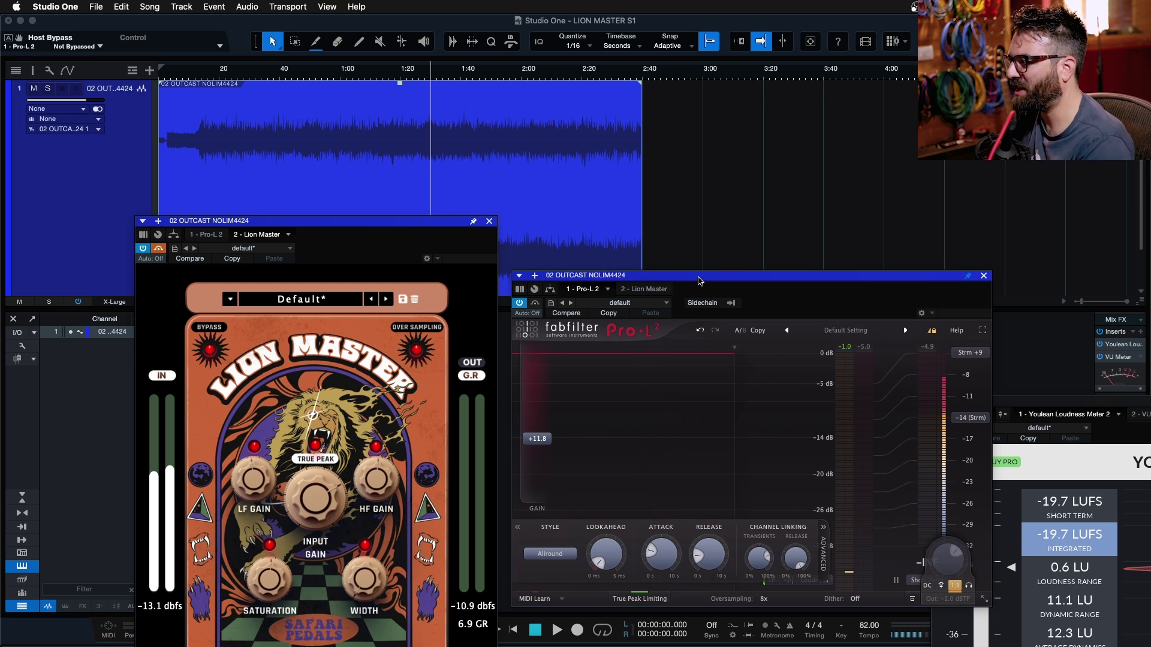
Move both limiter windows higher and line them up so the full Lion Master and the loudness meter can be seen
{"action": "left_click_drag", "start_coordinate": [698, 281], "coordinate": [691, 203]}
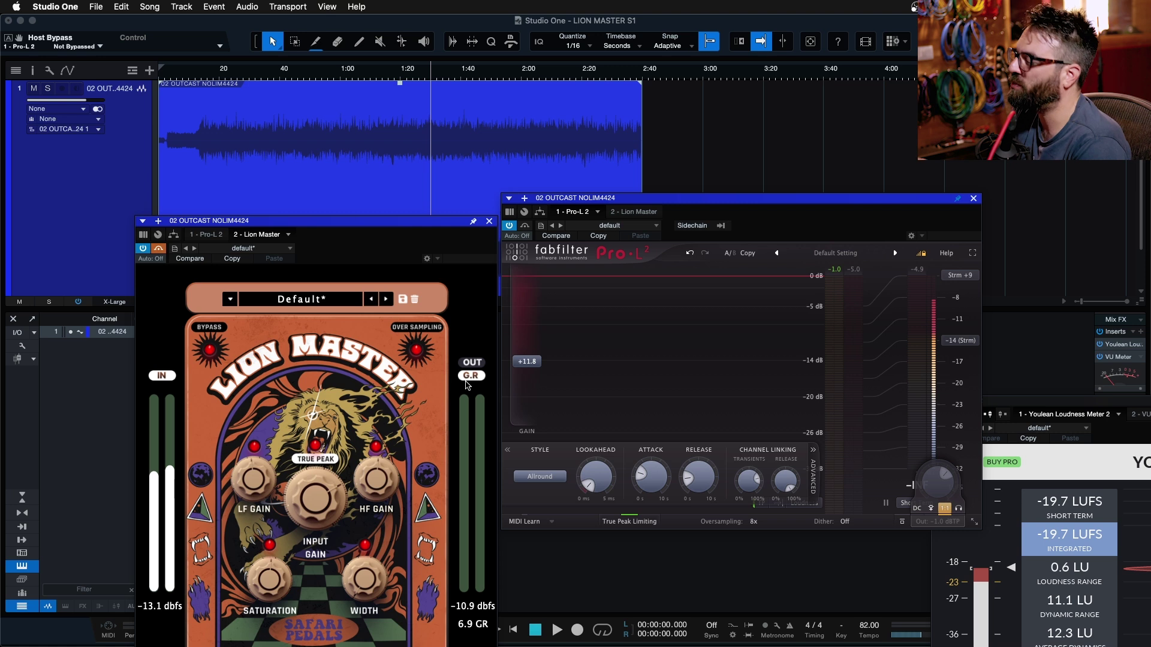
{"action": "left_click_drag", "start_coordinate": [324, 217], "coordinate": [332, 165]}
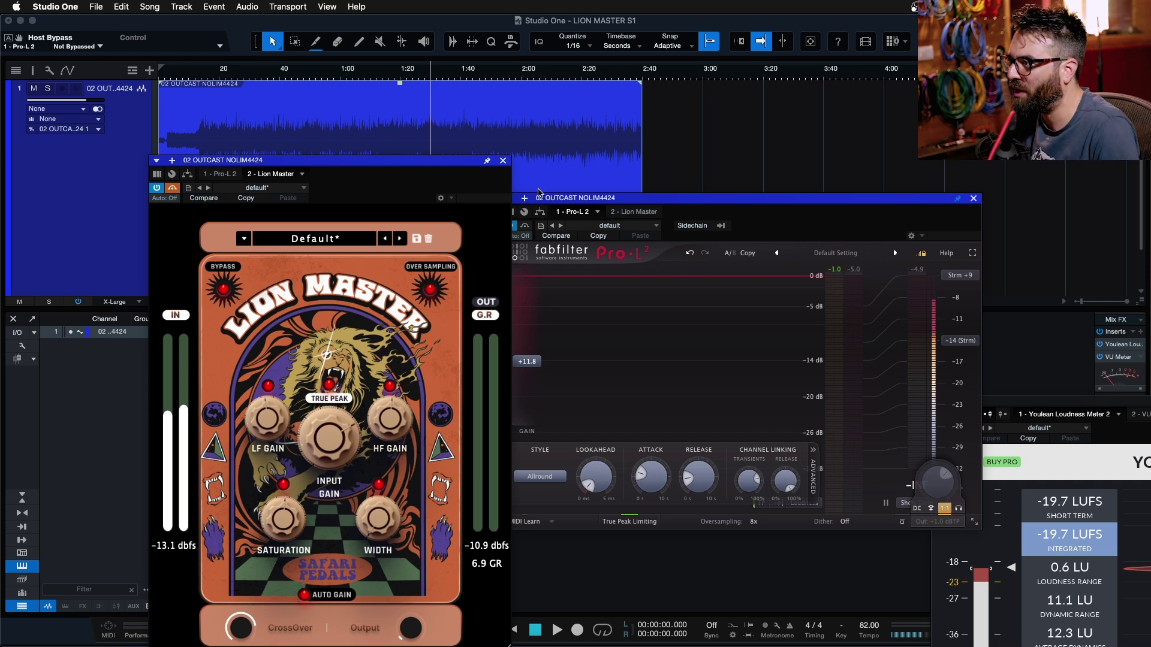
{"action": "left_click_drag", "start_coordinate": [551, 199], "coordinate": [615, 192]}
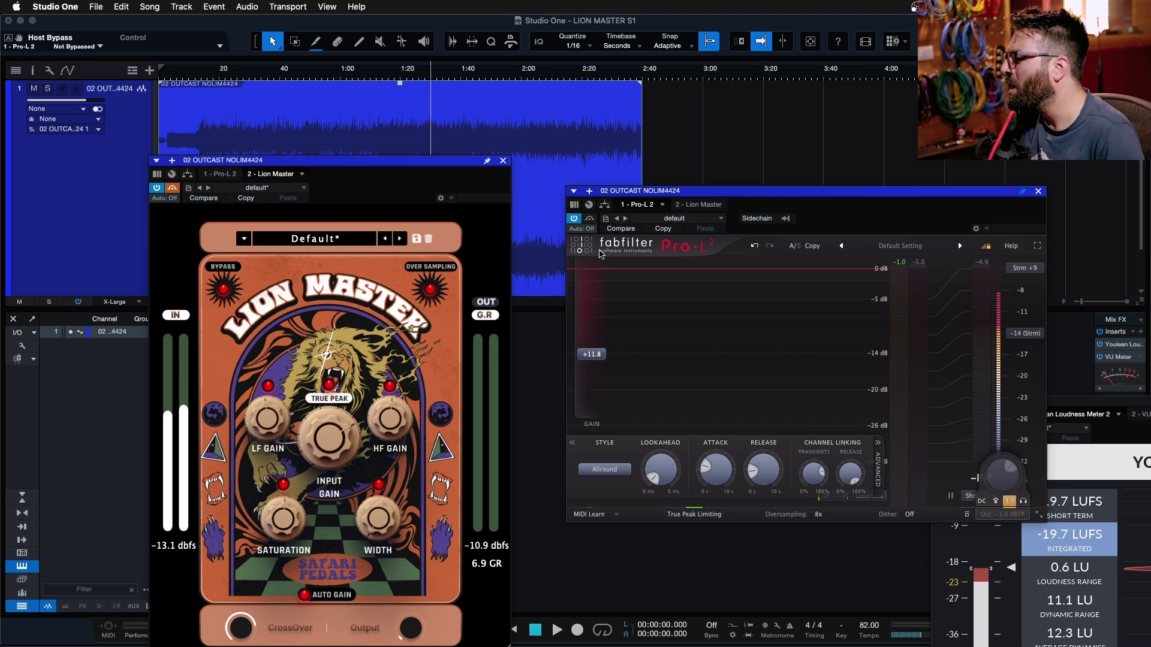
{"action": "left_click_drag", "start_coordinate": [601, 191], "coordinate": [518, 162]}
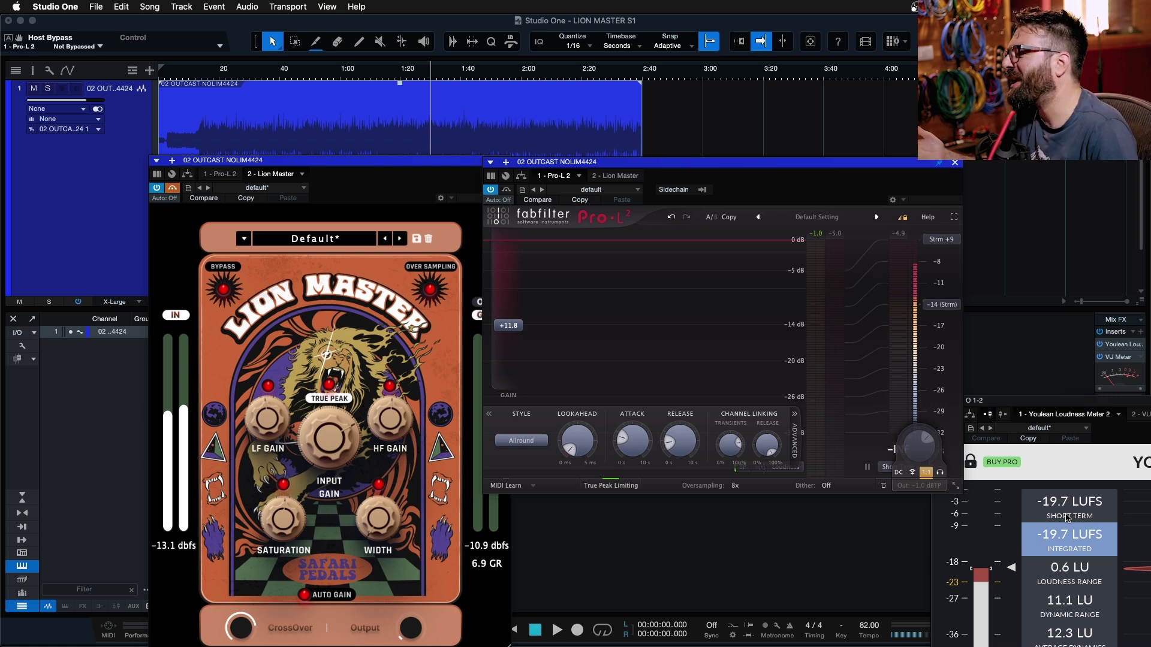
Turn off Auto Gain and Pro-L 2's unity gain, set Lion Master's output level to -1.0 dB, and play through Lion Master
{"action": "left_click_drag", "start_coordinate": [410, 627], "coordinate": [418, 506]}
{"action": "key", "text": "space"}
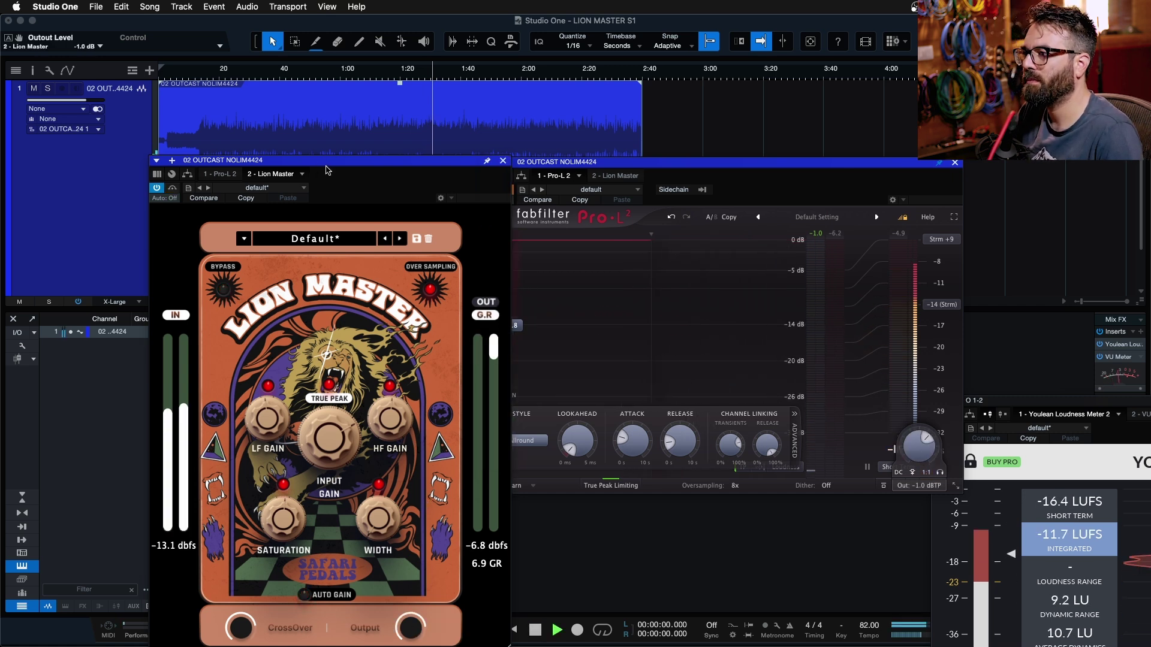
Rearrange the Lion Master, Pro-L 2 and Youlean Loudness Meter windows so all three are in view during playback
{"action": "left_click_drag", "start_coordinate": [330, 160], "coordinate": [299, 81]}
{"action": "left_click_drag", "start_coordinate": [1001, 405], "coordinate": [984, 392]}
{"action": "left_click_drag", "start_coordinate": [338, 77], "coordinate": [322, 82]}
{"action": "left_click_drag", "start_coordinate": [623, 165], "coordinate": [640, 128]}
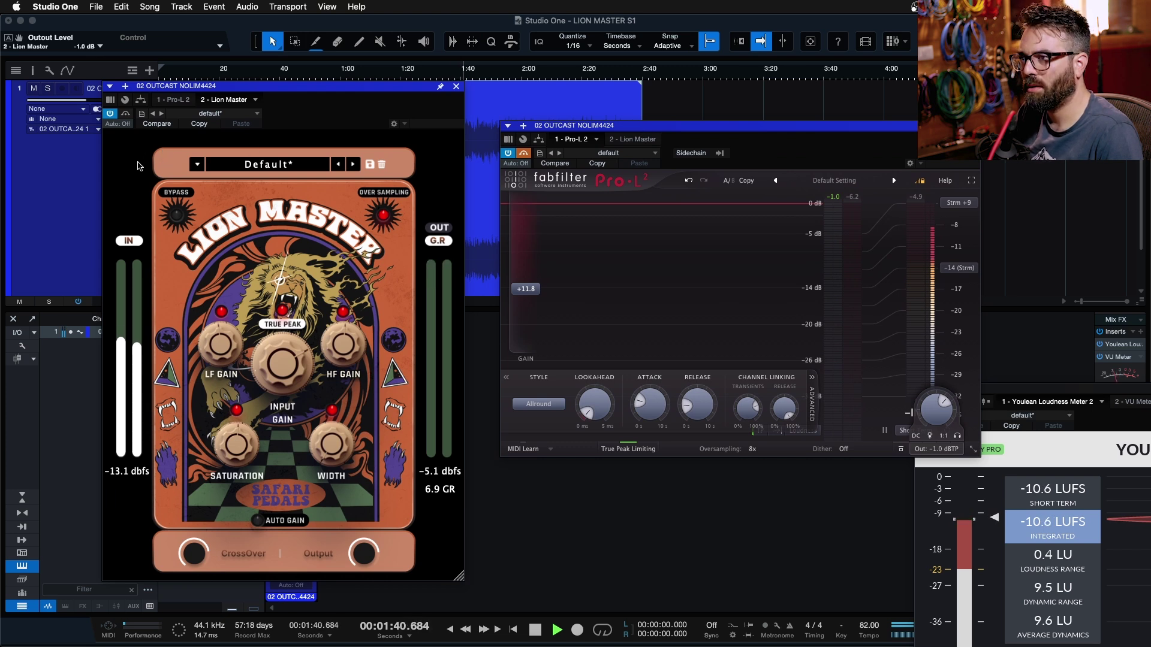
Bypass the Lion Master, play the passage through the Pro-L 2, and stop with Pro-L 2 bypassed
{"action": "left_click", "coordinate": [126, 113]}
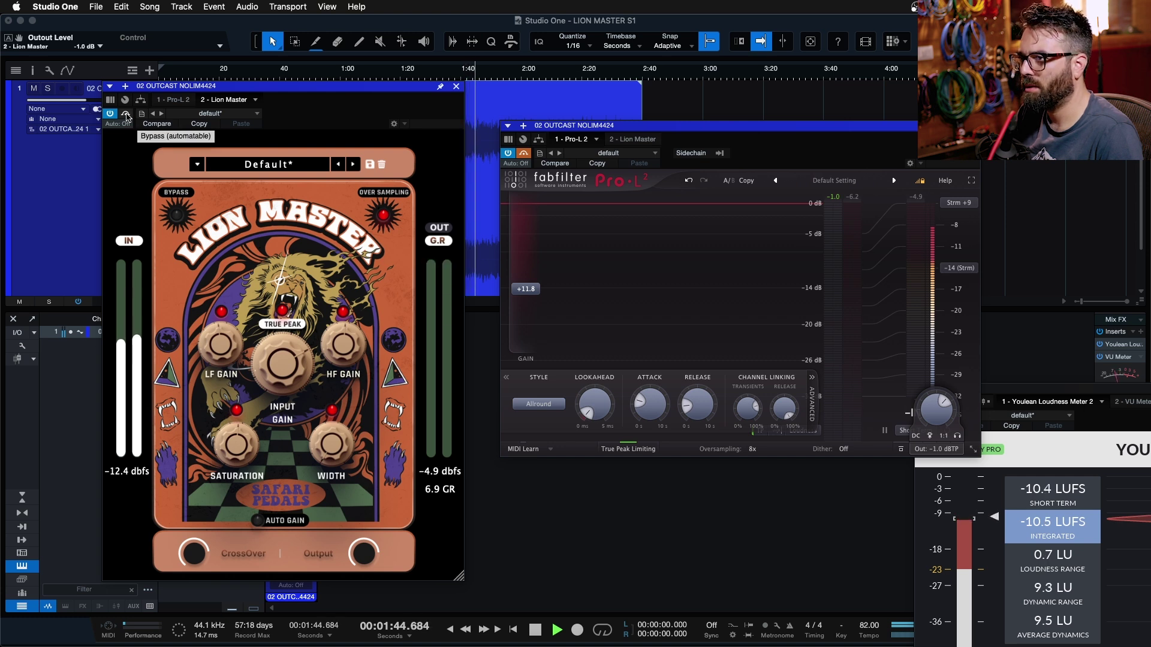
{"action": "key", "text": "space"}
{"action": "left_click", "coordinate": [524, 154]}
{"action": "key", "text": "space"}
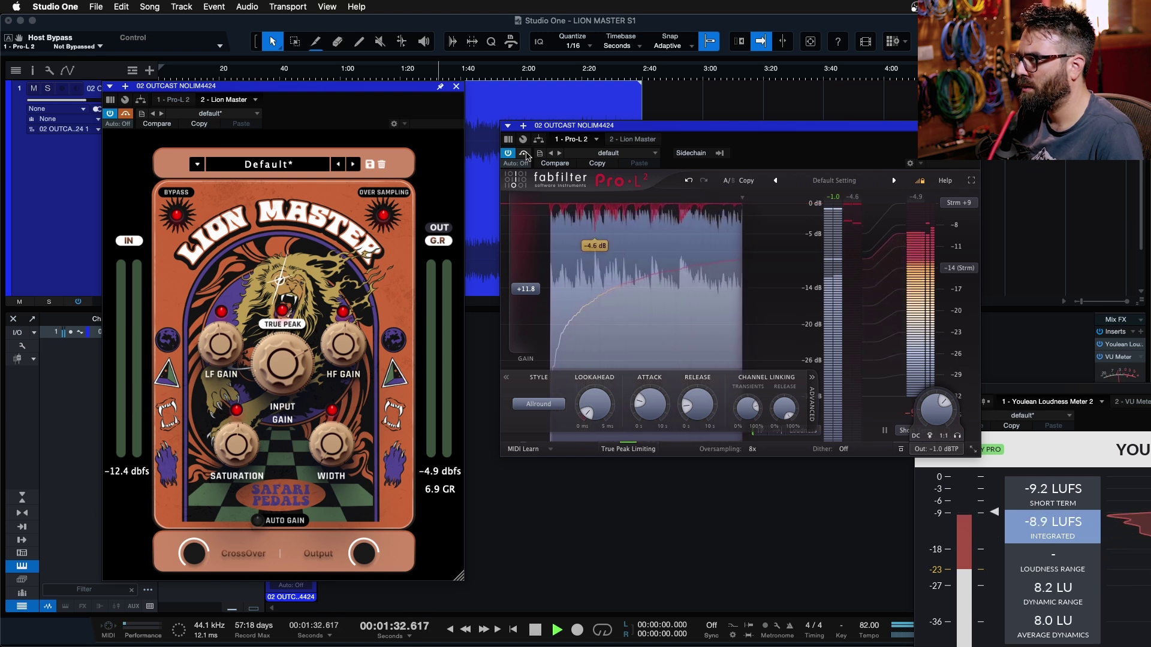
{"action": "left_click", "coordinate": [552, 164]}
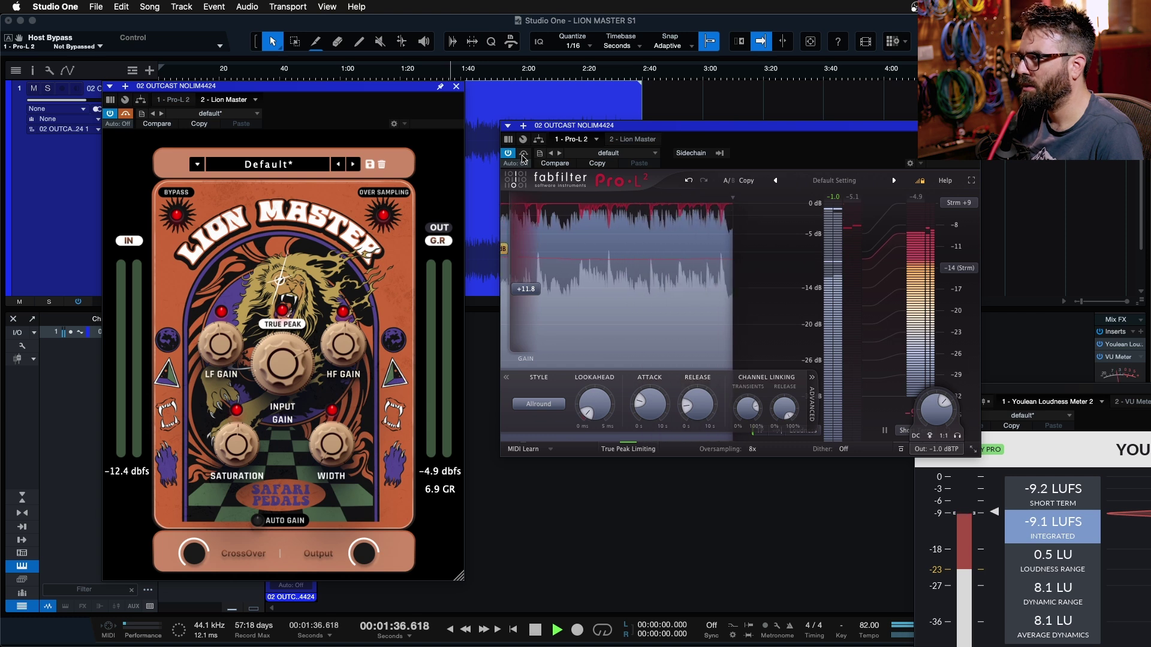
{"action": "left_click", "coordinate": [524, 153]}
{"action": "key", "text": "space"}
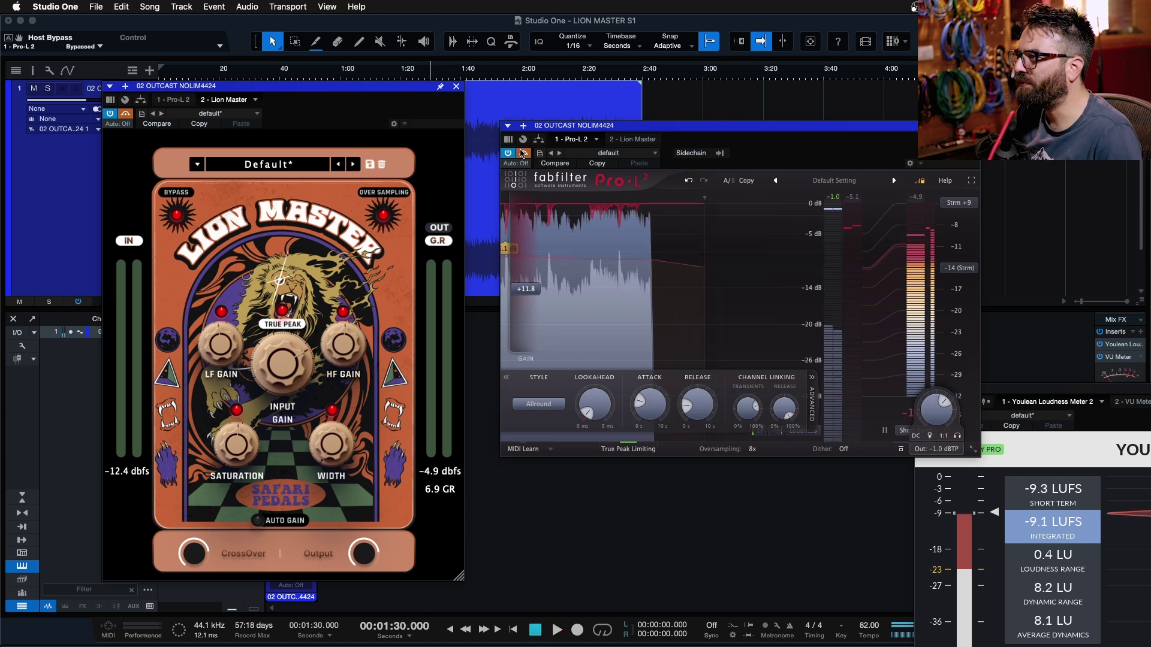
Reactivate the Lion Master, play the same passage to read its loudness, and stop
{"action": "left_click", "coordinate": [125, 114]}
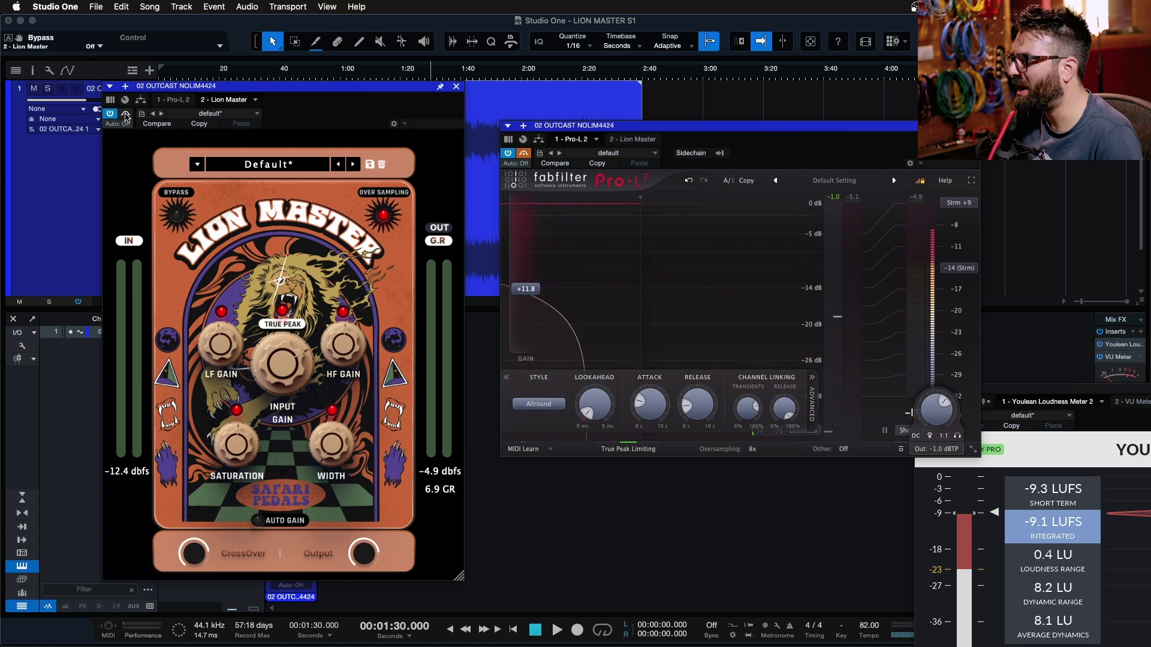
{"action": "key", "text": "space"}
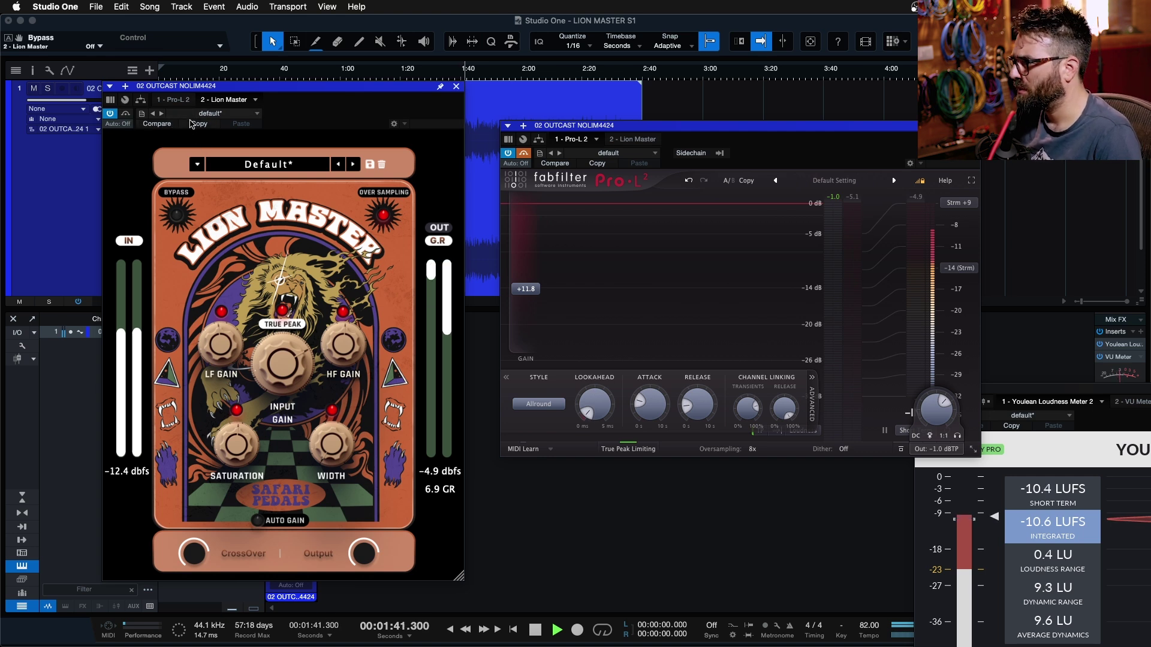
{"action": "key", "text": "space"}
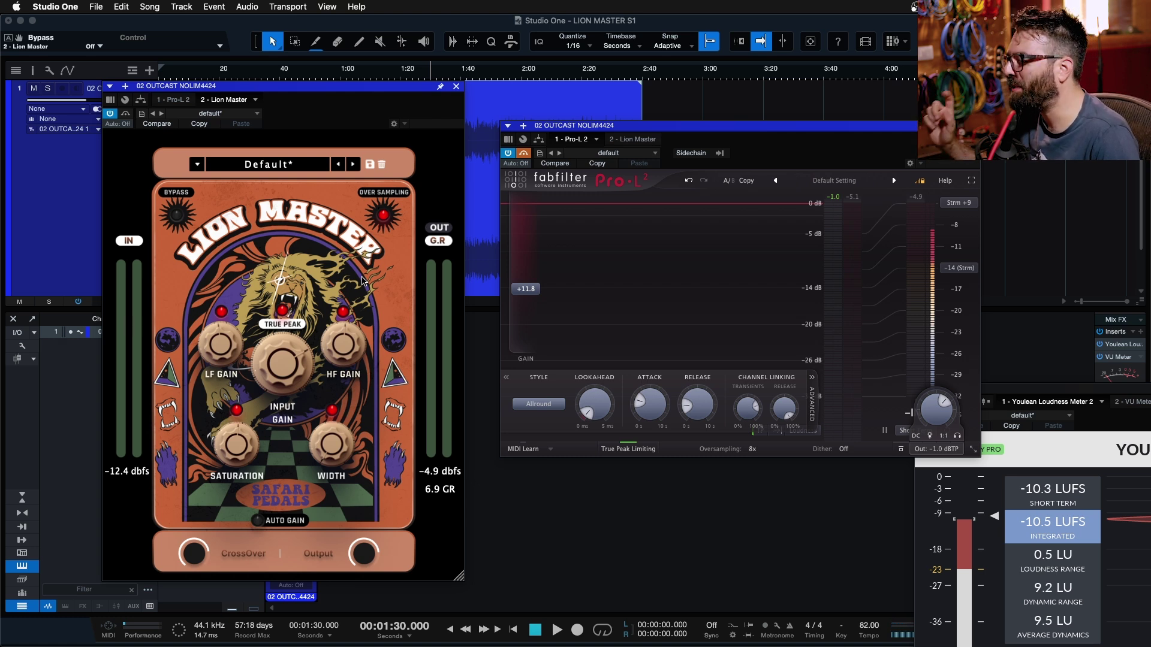
Shift the Pro-L 2 window slightly and raise the Lion Master's input gain to 12.0 dB during playback
{"action": "left_click_drag", "start_coordinate": [705, 130], "coordinate": [688, 155]}
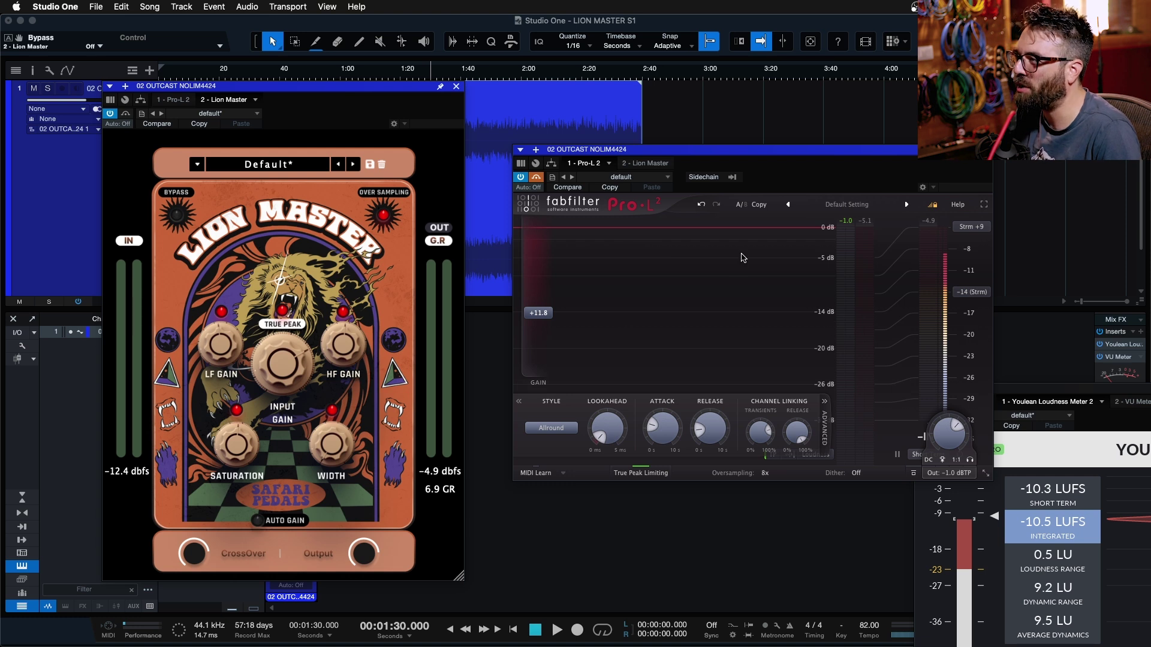
{"action": "mouse_move", "coordinate": [281, 349]}
{"action": "key", "text": "space"}
{"action": "left_click_drag", "start_coordinate": [284, 369], "coordinate": [283, 357]}
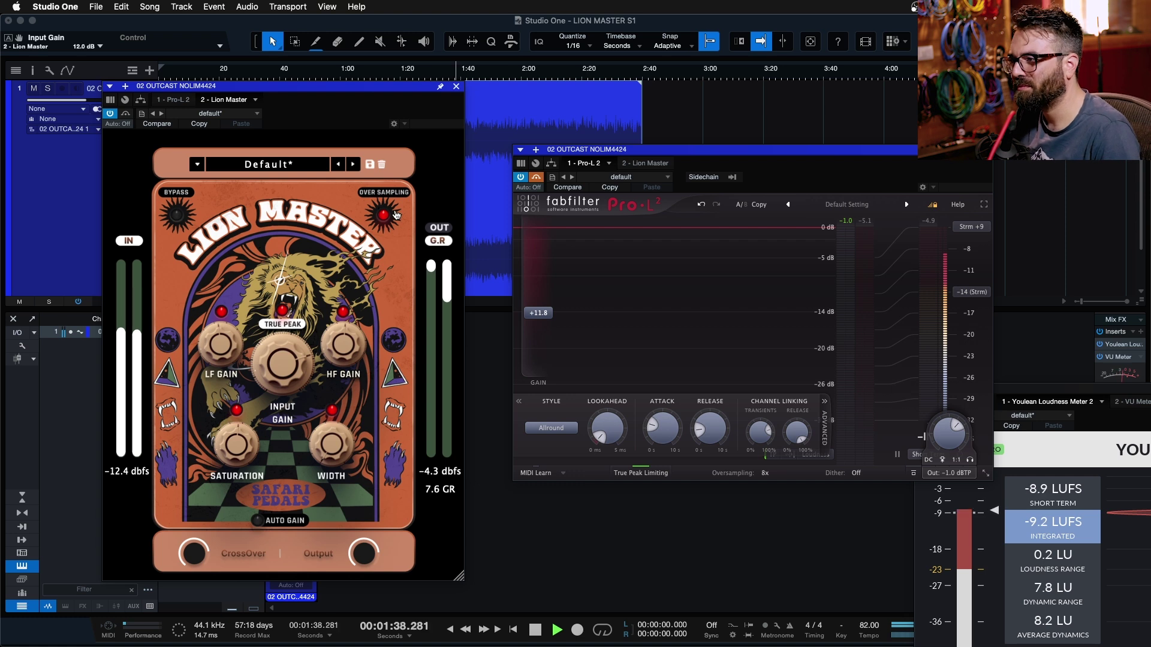
Compare loudness by playing the passage through the Pro-L 2 and again through the Lion Master, and stop with Lion Master active
{"action": "left_click", "coordinate": [126, 114]}
{"action": "left_click", "coordinate": [535, 178]}
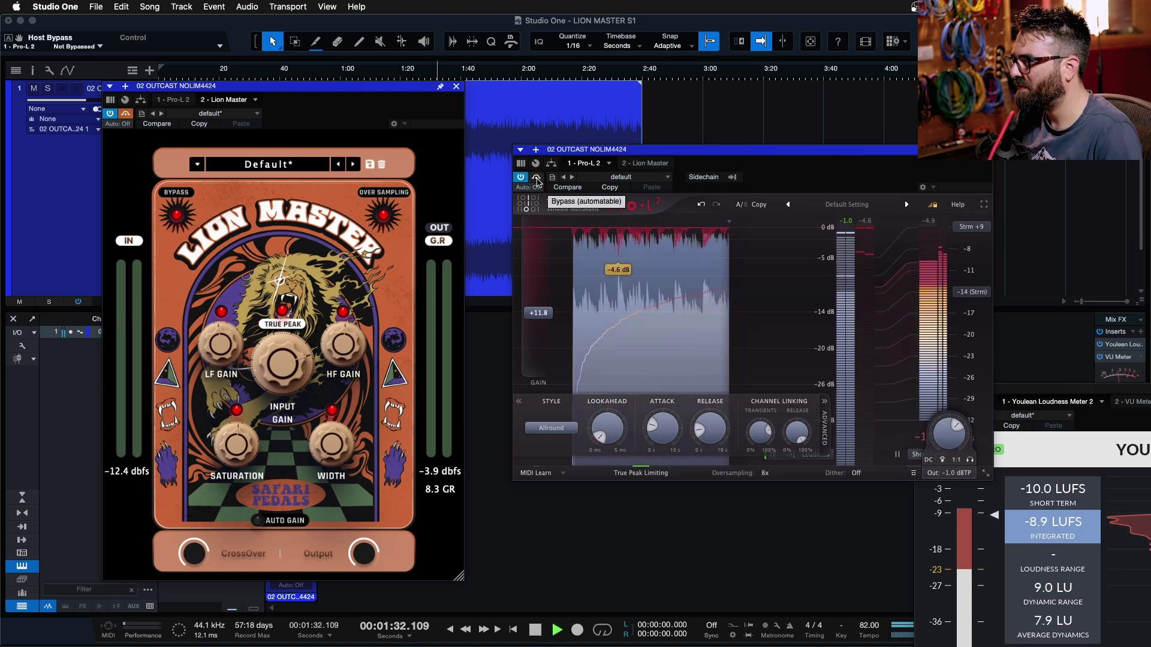
{"action": "left_click", "coordinate": [536, 178]}
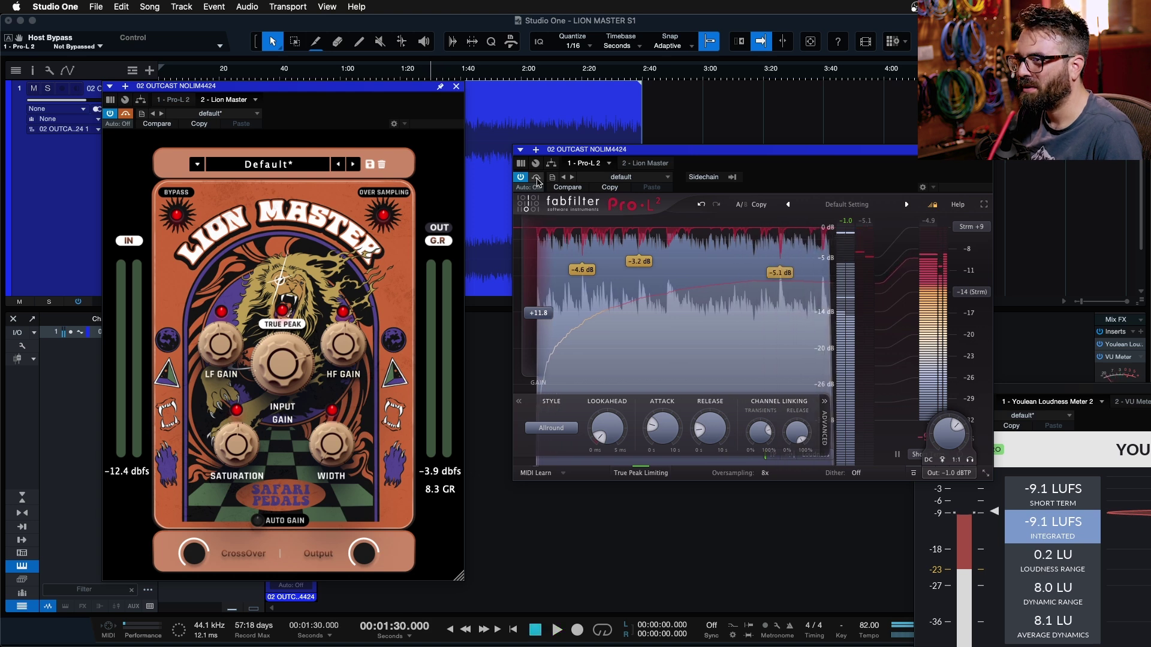
{"action": "left_click", "coordinate": [126, 114]}
{"action": "key", "text": "space"}
{"action": "key", "text": "space"}
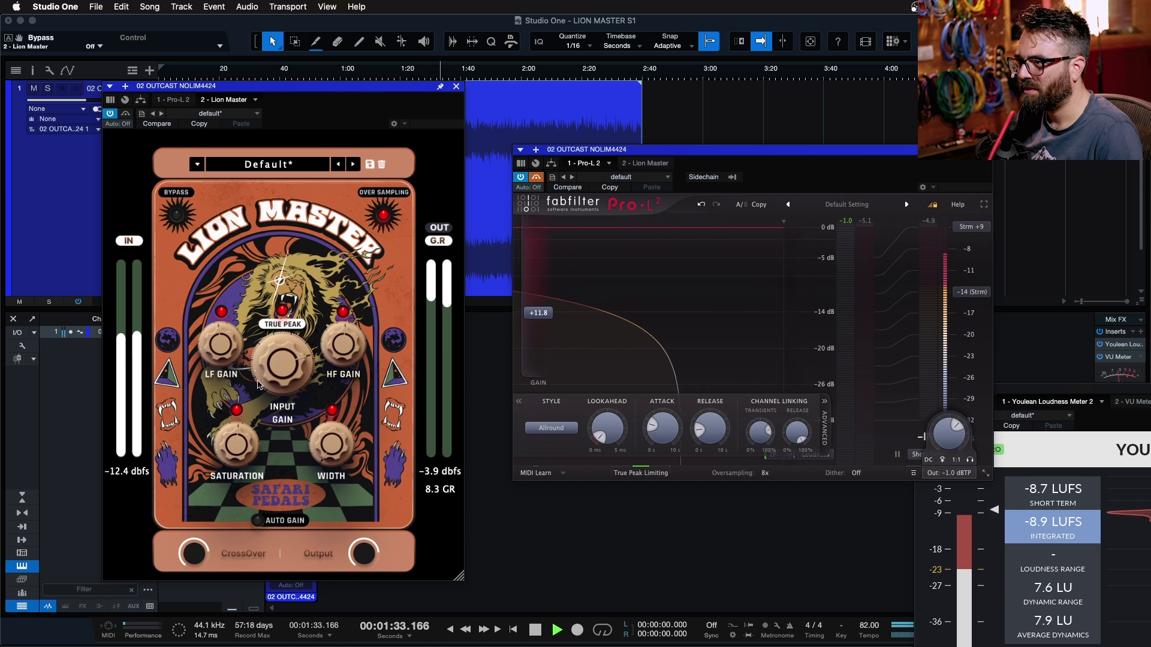
{"action": "key", "text": "space"}
Set the Lion Master's input gain to 11.5 dB and play the passage through it
{"action": "mouse_move", "coordinate": [268, 370]}
{"action": "scroll", "coordinate": [268, 370], "scroll_direction": "down", "scroll_amount": 1}
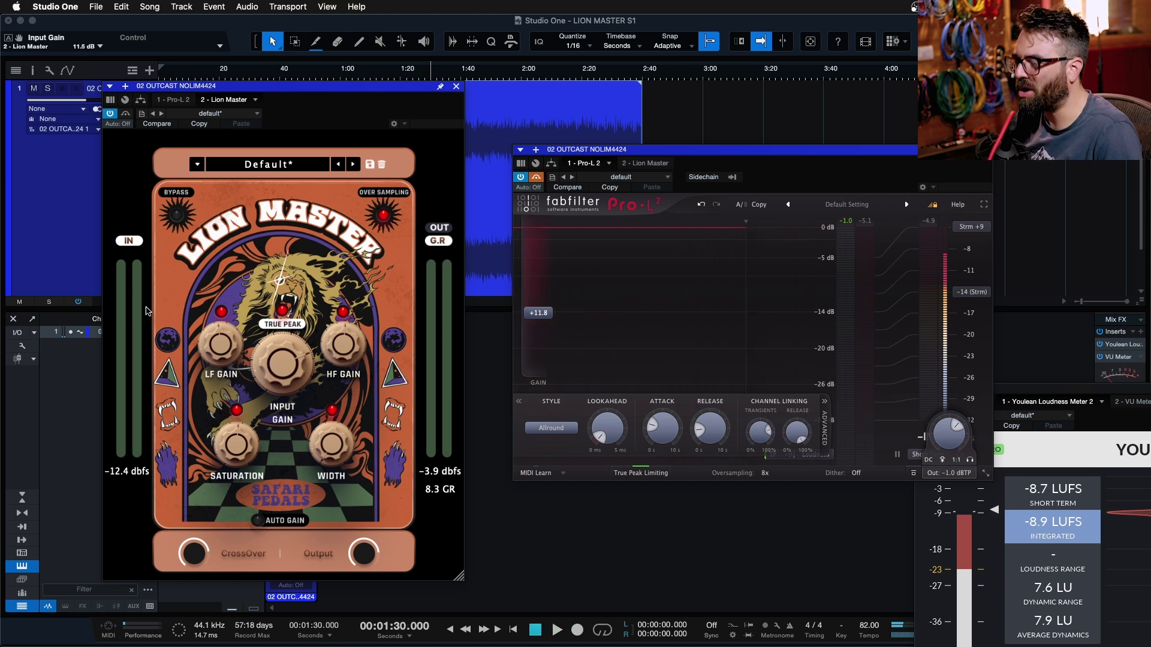
{"action": "key", "text": "space"}
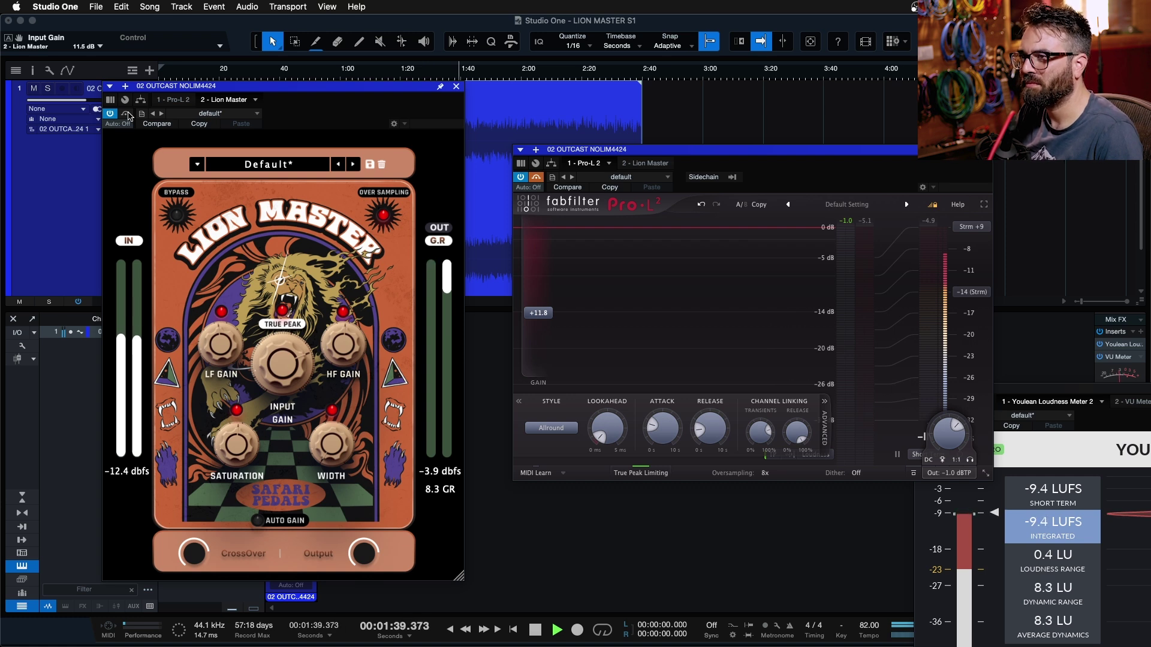
Swap from Lion Master to Pro-L 2, play the same passage for comparison, and stop
{"action": "key", "text": "space"}
{"action": "key", "text": "space"}
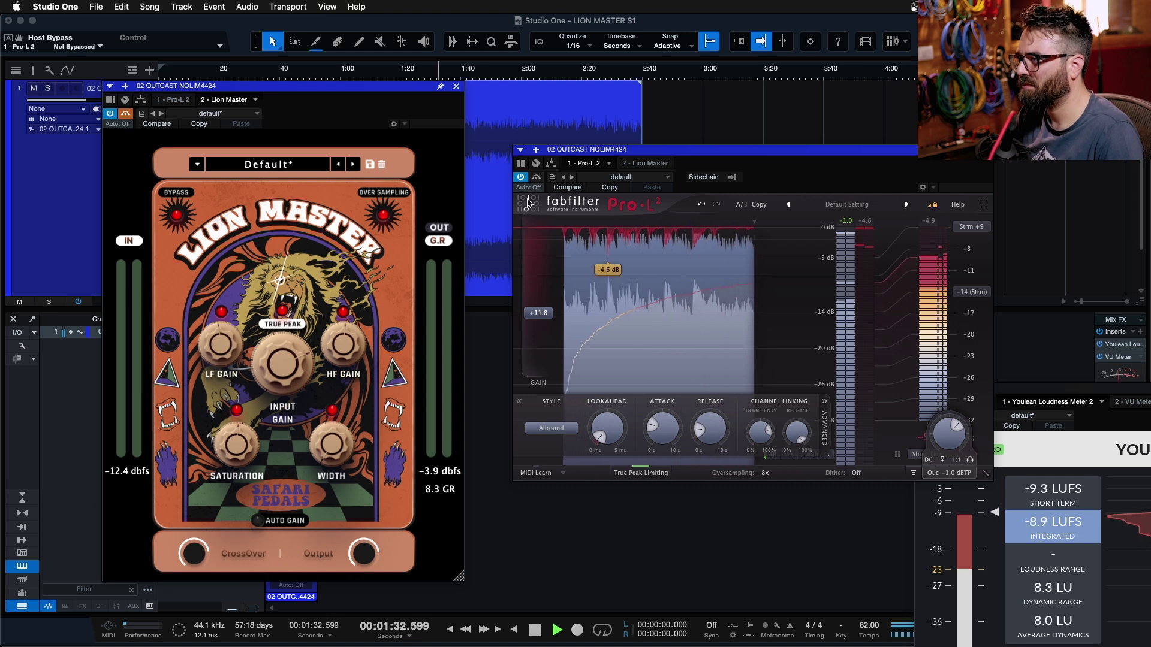
{"action": "key", "text": "space"}
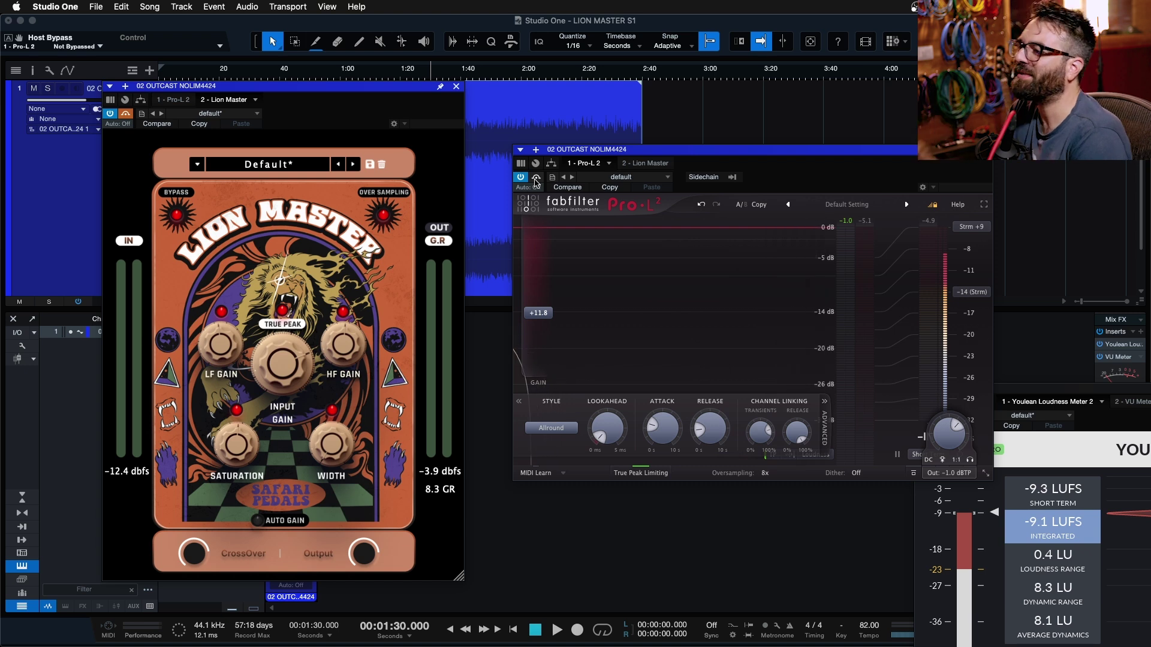
Move the Lion Master window closer to the Pro-L 2 window
{"action": "left_click_drag", "start_coordinate": [300, 87], "coordinate": [304, 86]}
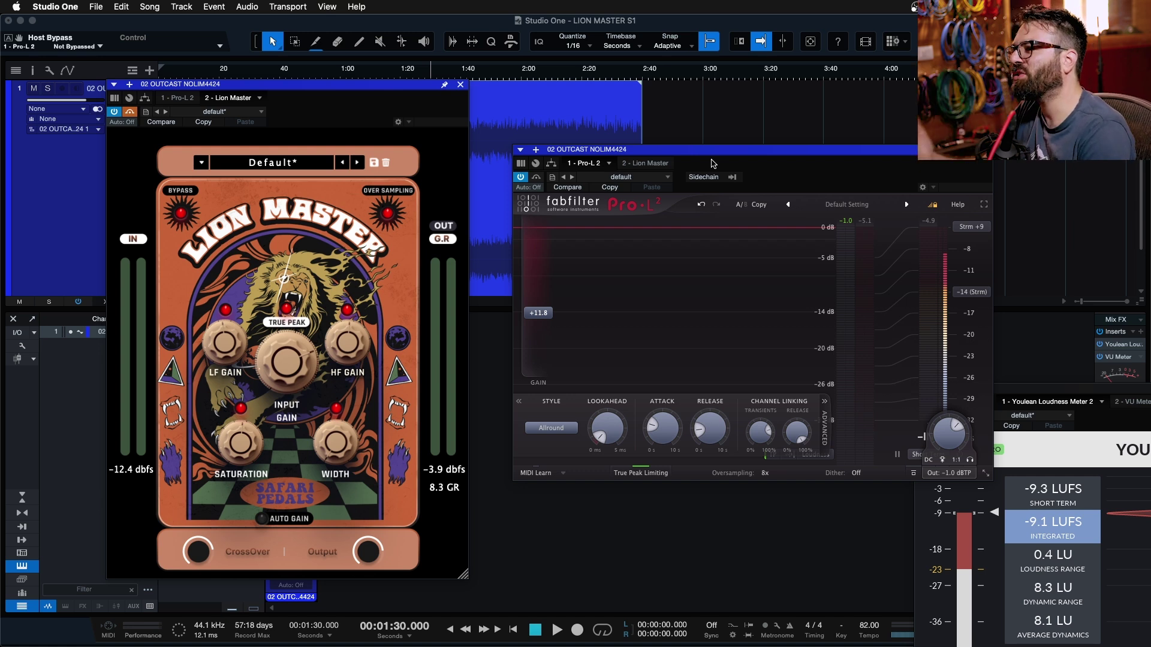
{"action": "left_click_drag", "start_coordinate": [369, 91], "coordinate": [389, 100]}
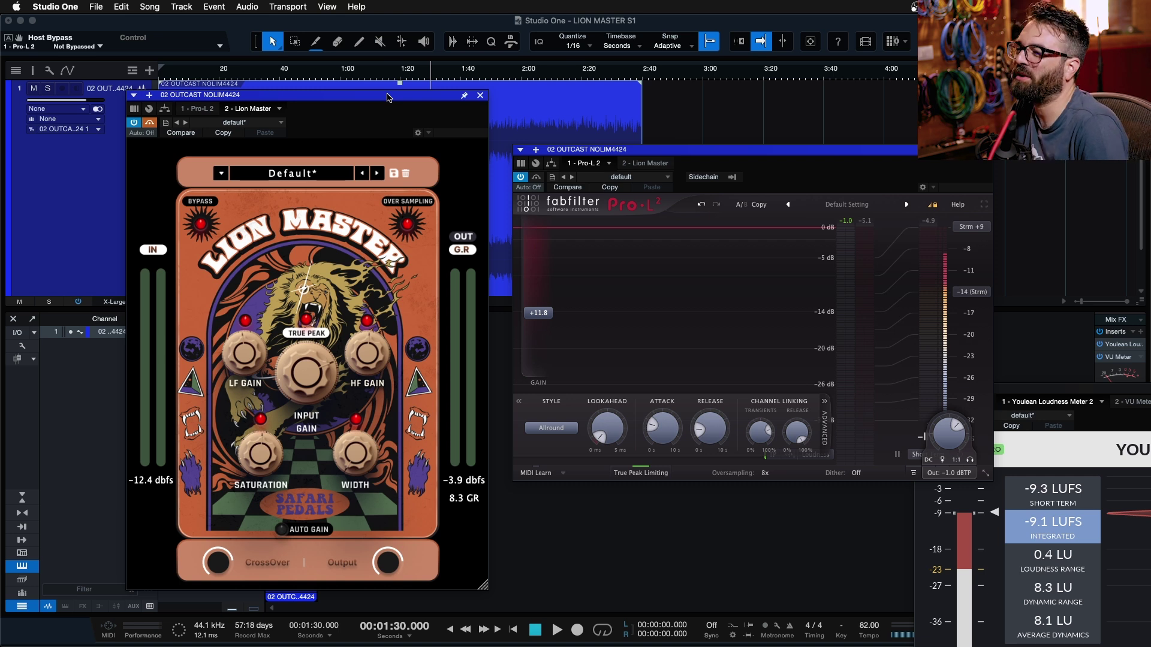
Play the passage through the Lion Master while setting its width to 6.2% and its HF gain to 0.7 dB
{"action": "mouse_move", "coordinate": [364, 475]}
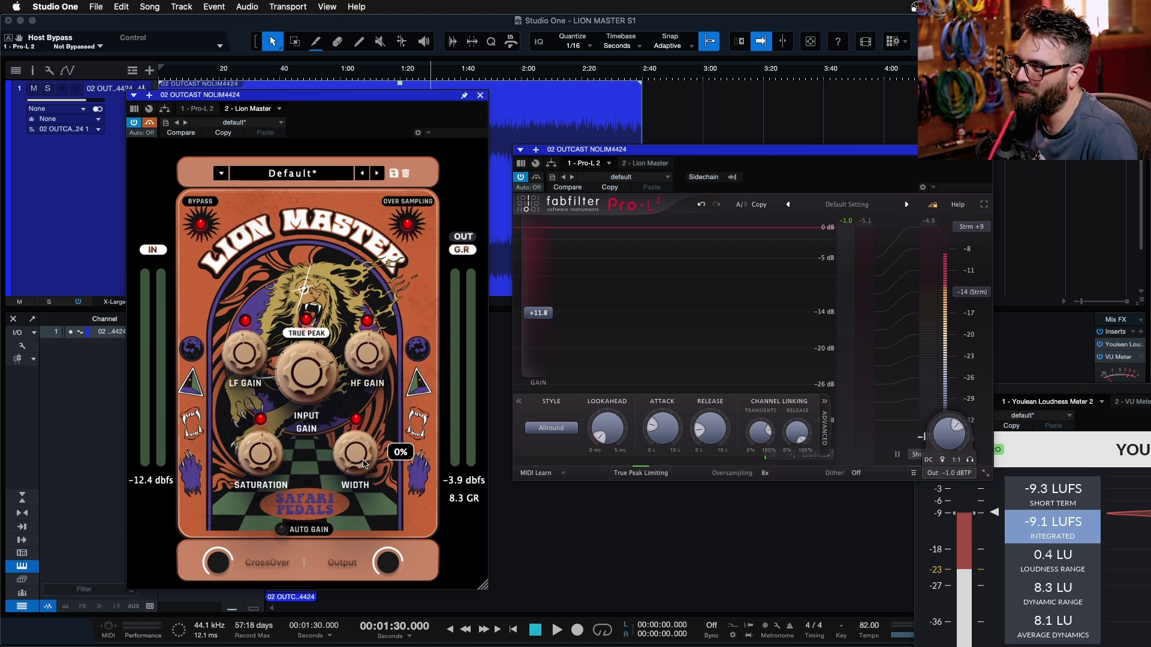
{"action": "key", "text": "space"}
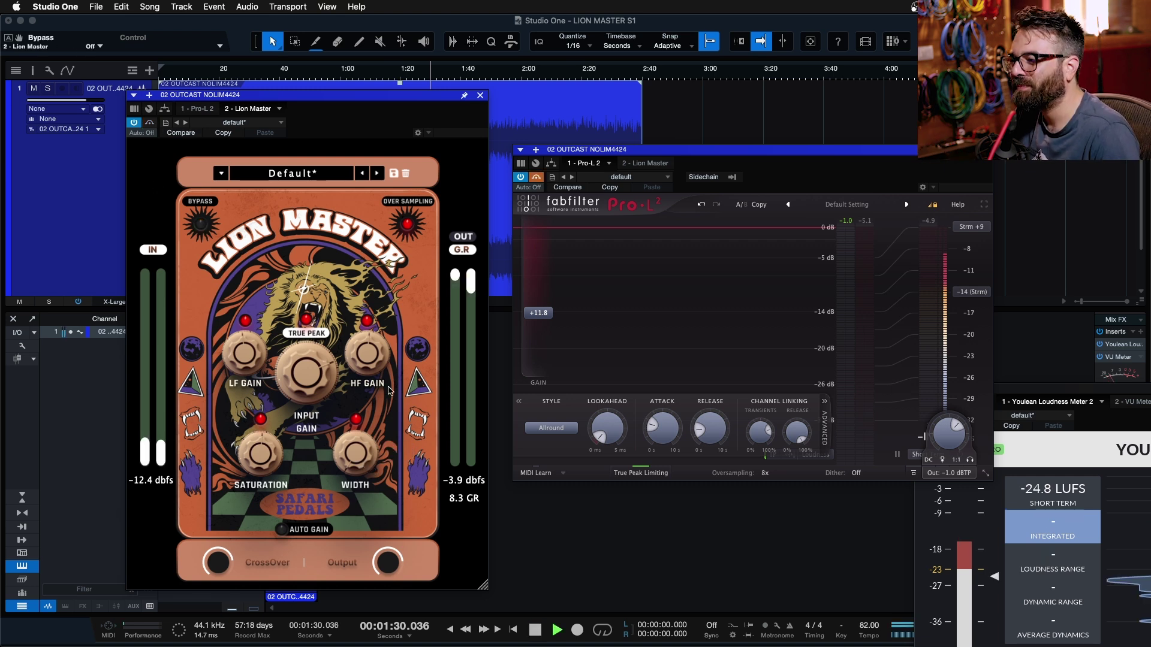
{"action": "mouse_move", "coordinate": [355, 454]}
{"action": "left_mouse_down"}
{"action": "mouse_move", "coordinate": [371, 328]}
{"action": "mouse_move", "coordinate": [360, 463]}
{"action": "left_mouse_up"}
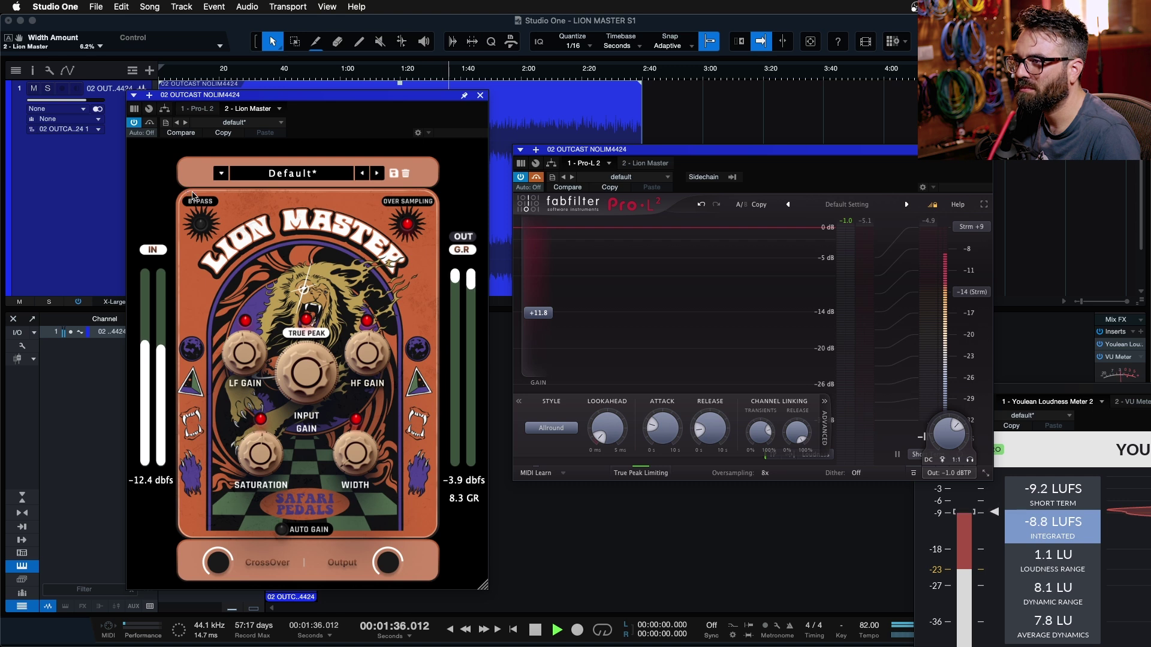
{"action": "mouse_move", "coordinate": [367, 352]}
{"action": "left_mouse_down"}
{"action": "mouse_move", "coordinate": [366, 312]}
{"action": "mouse_move", "coordinate": [365, 336]}
{"action": "left_mouse_up"}
{"action": "mouse_move", "coordinate": [249, 339]}
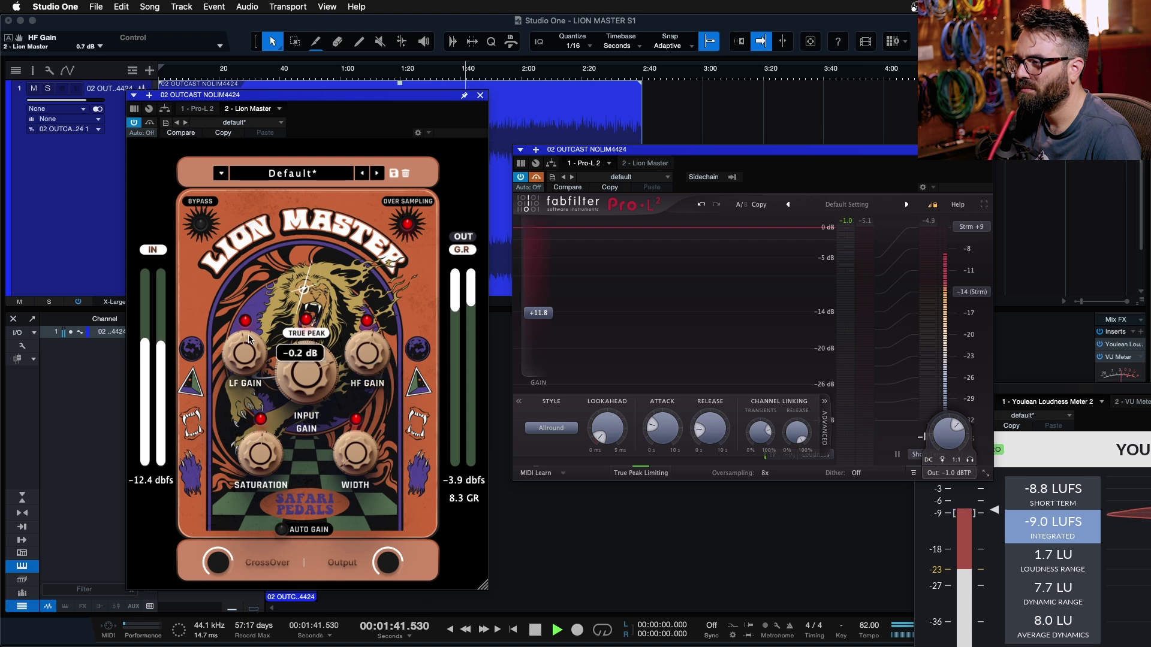
Bypass the Lion Master, enable the Pro-L 2, and play the same passage through it for comparison
{"action": "left_click", "coordinate": [150, 123]}
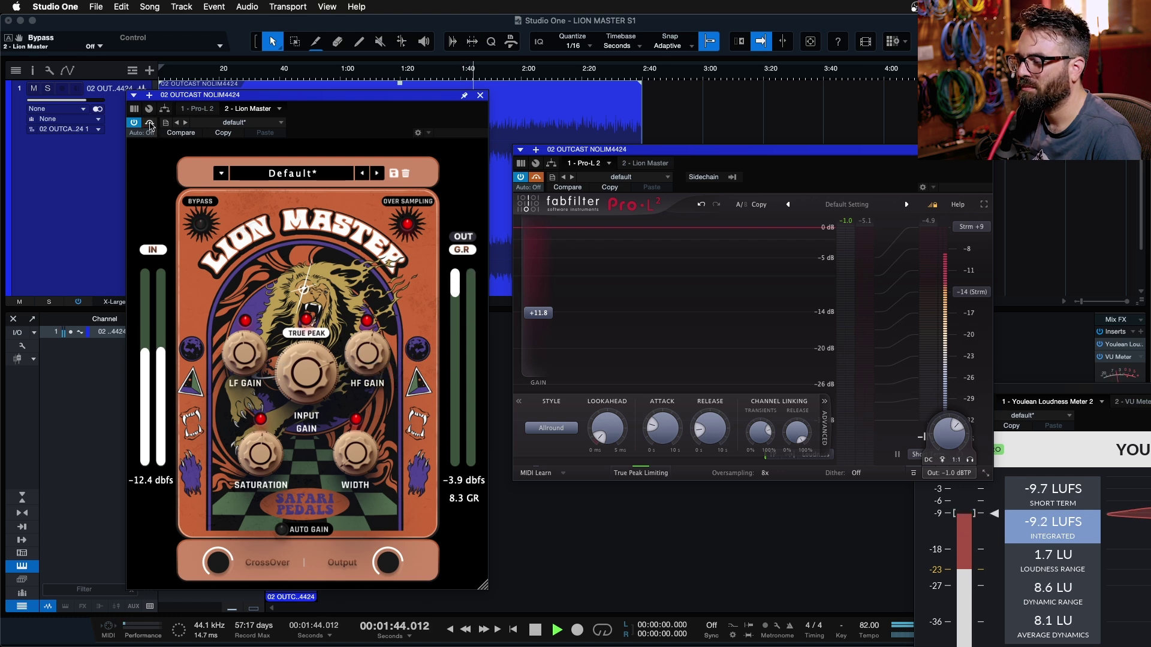
{"action": "key", "text": "space"}
{"action": "left_click", "coordinate": [537, 177]}
{"action": "key", "text": "space"}
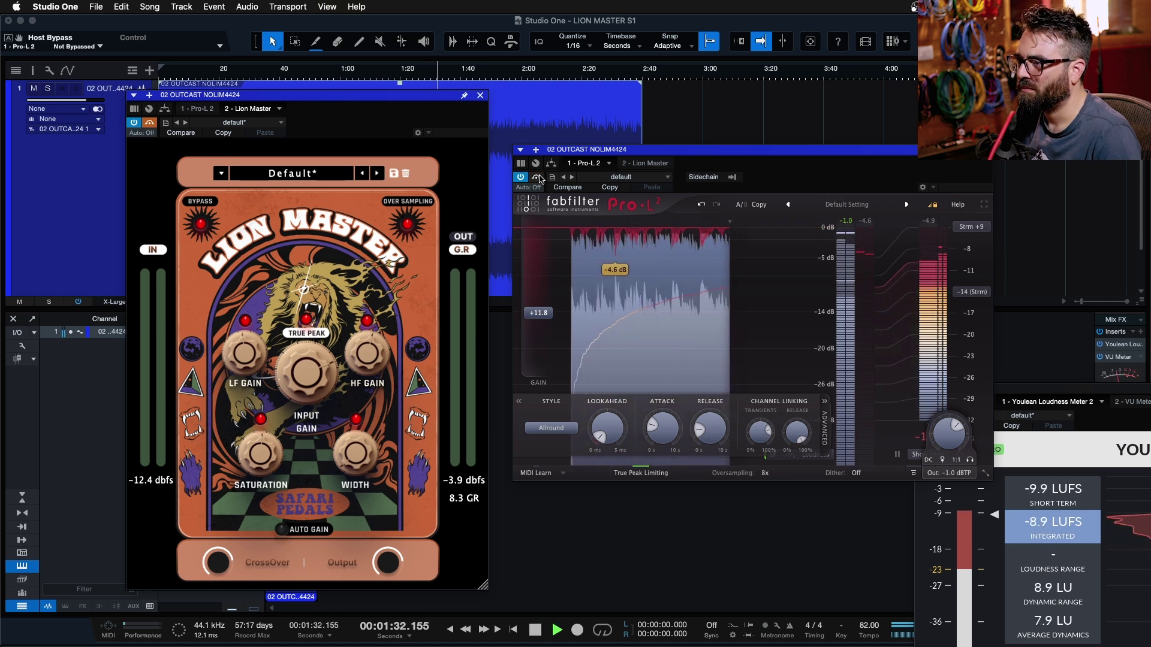
Bypass the Pro-L 2, re-enable the Lion Master, play the passage through it again, and stop playback
{"action": "left_click", "coordinate": [537, 177]}
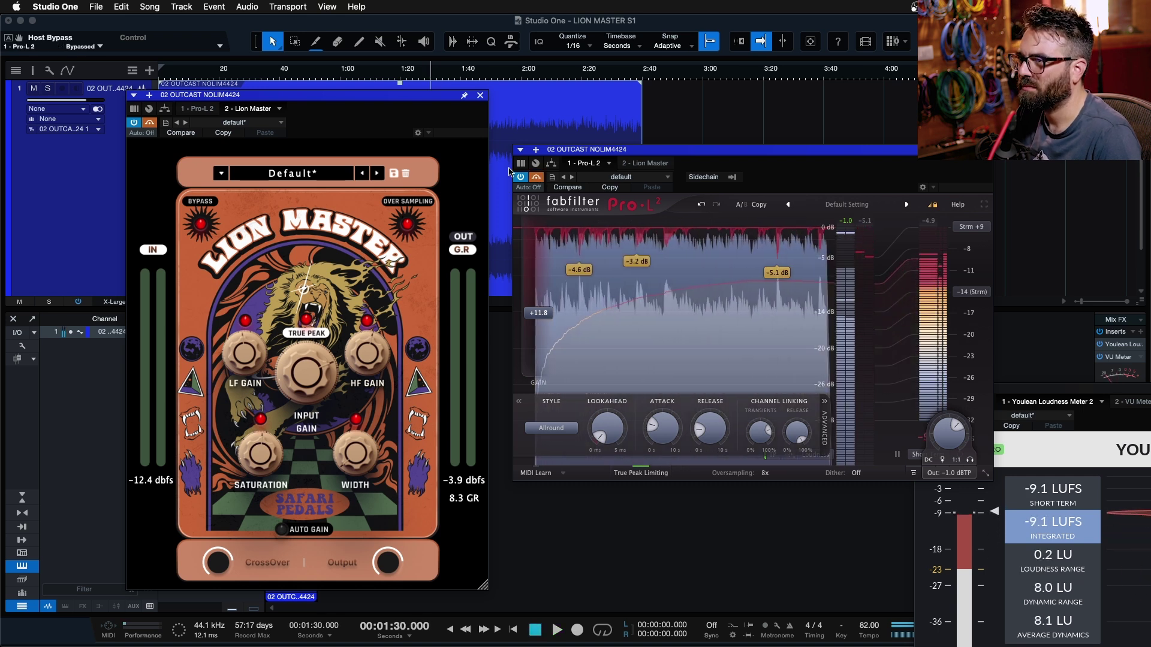
{"action": "left_click", "coordinate": [150, 123]}
{"action": "key", "text": "space"}
{"action": "key", "text": "space"}
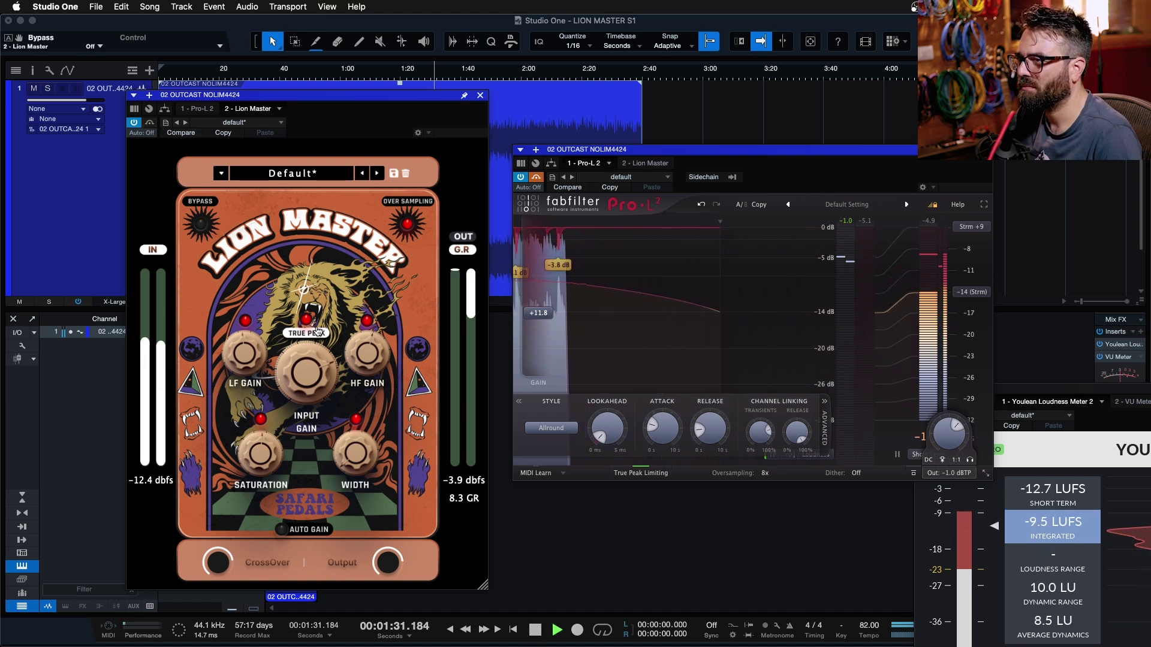
{"action": "key", "text": "space"}
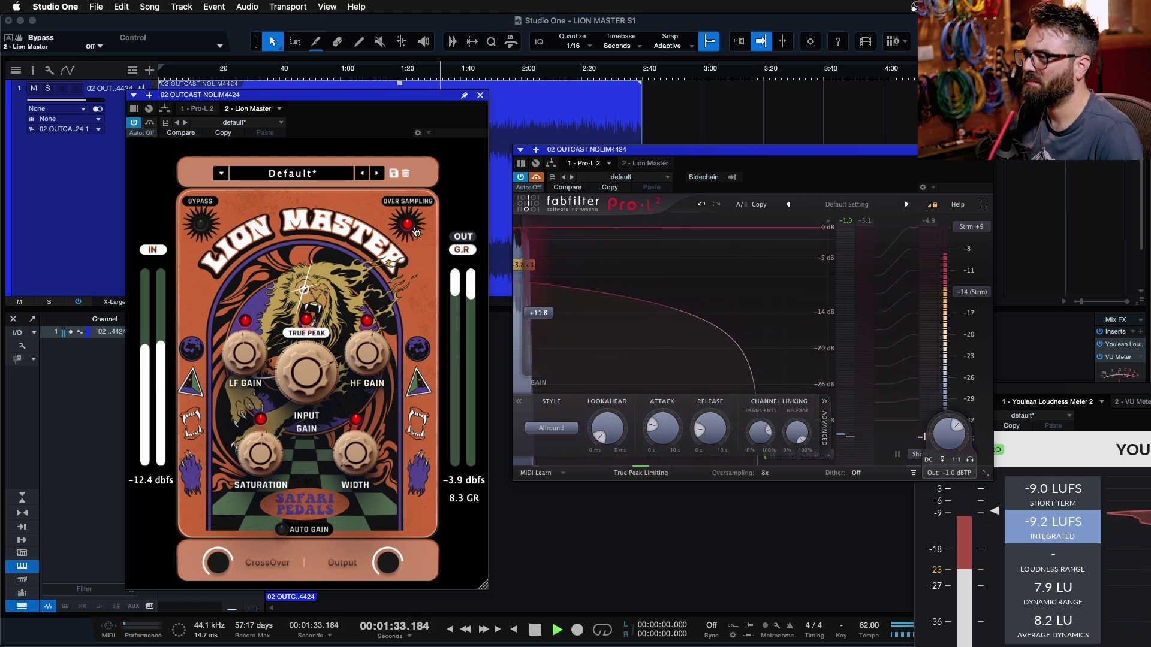
{"action": "mouse_move", "coordinate": [358, 470]}
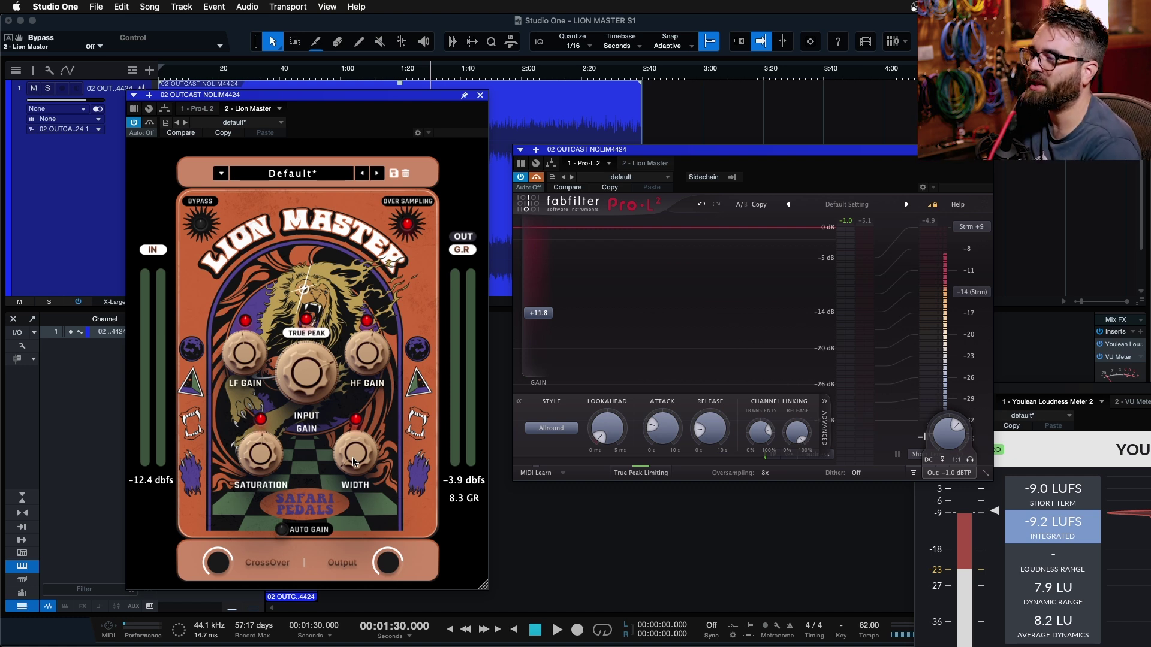
{"action": "mouse_move", "coordinate": [331, 348]}
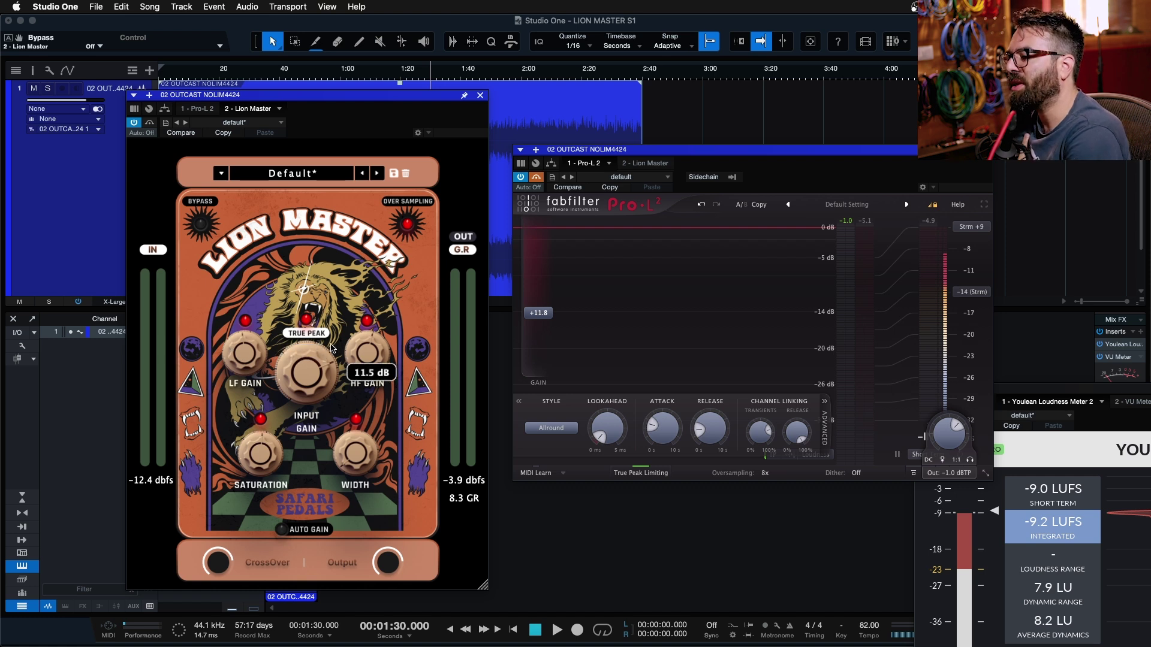
{"action": "mouse_move", "coordinate": [257, 380]}
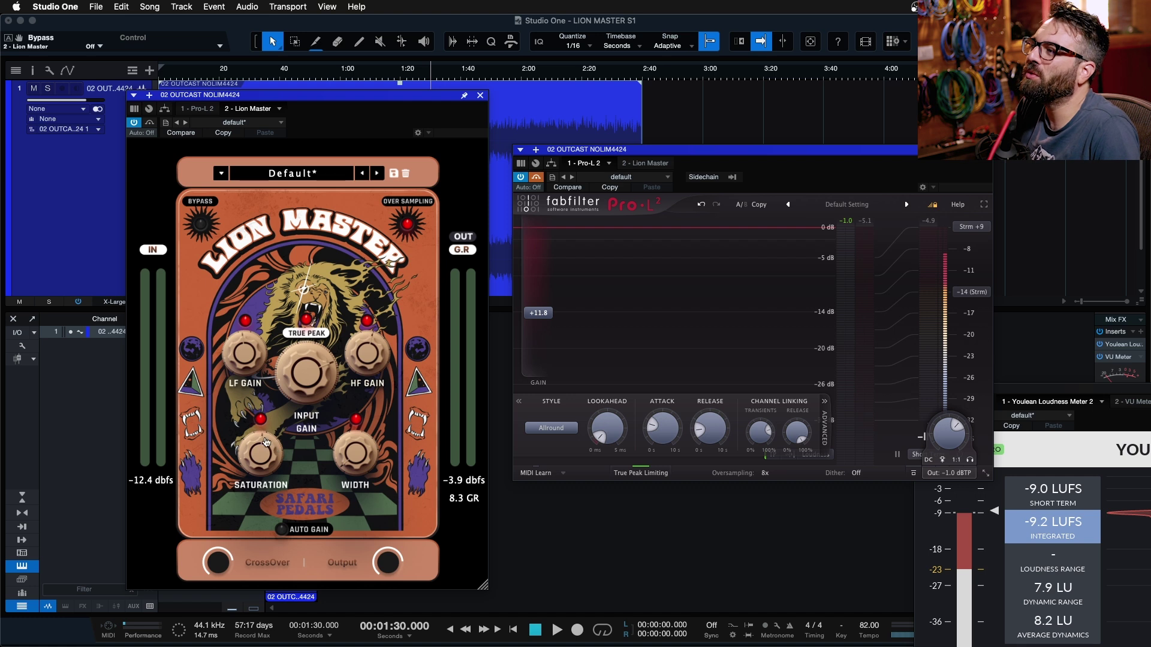
Move the Lion Master window clear of the track's inserts and browse the Safari Pedals plug-ins available as inserts
{"action": "left_click_drag", "start_coordinate": [216, 91], "coordinate": [490, 80]}
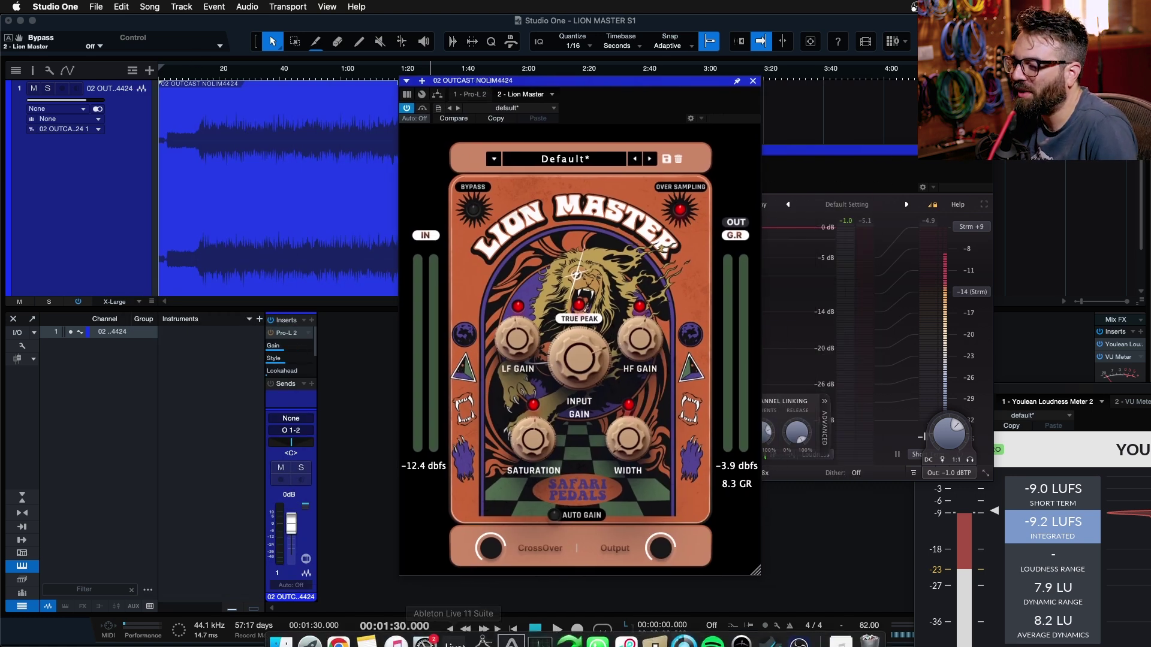
{"action": "left_click", "coordinate": [312, 320]}
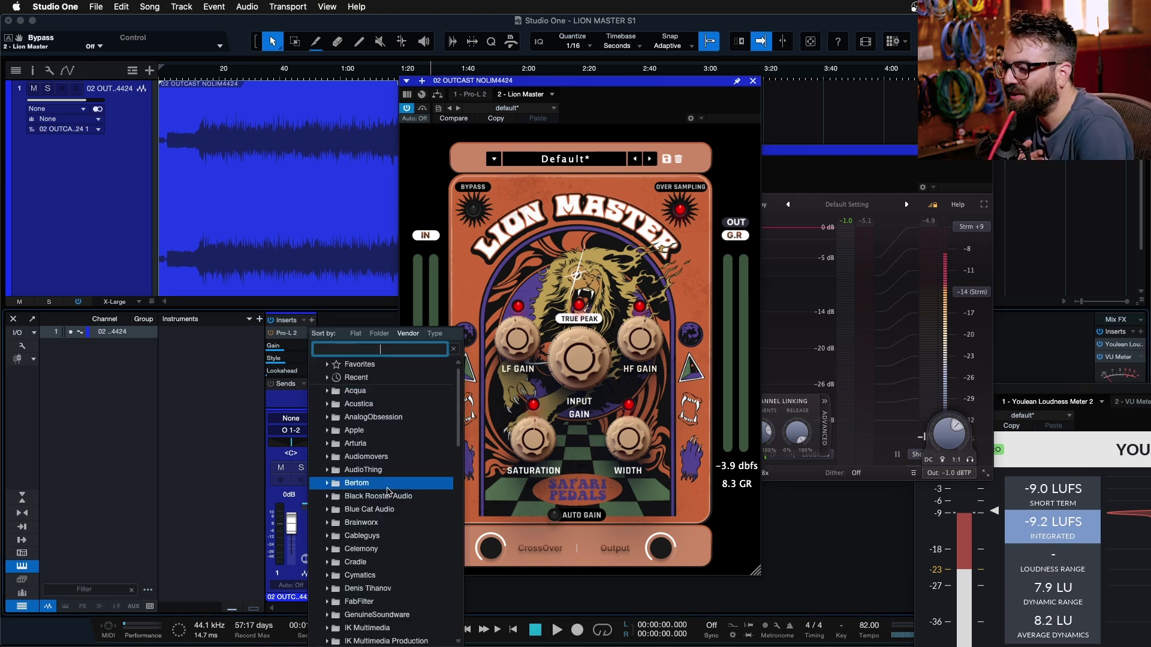
{"action": "scroll", "coordinate": [383, 525], "scroll_direction": "down", "scroll_amount": 5}
{"action": "scroll", "coordinate": [375, 545], "scroll_direction": "down", "scroll_amount": 8}
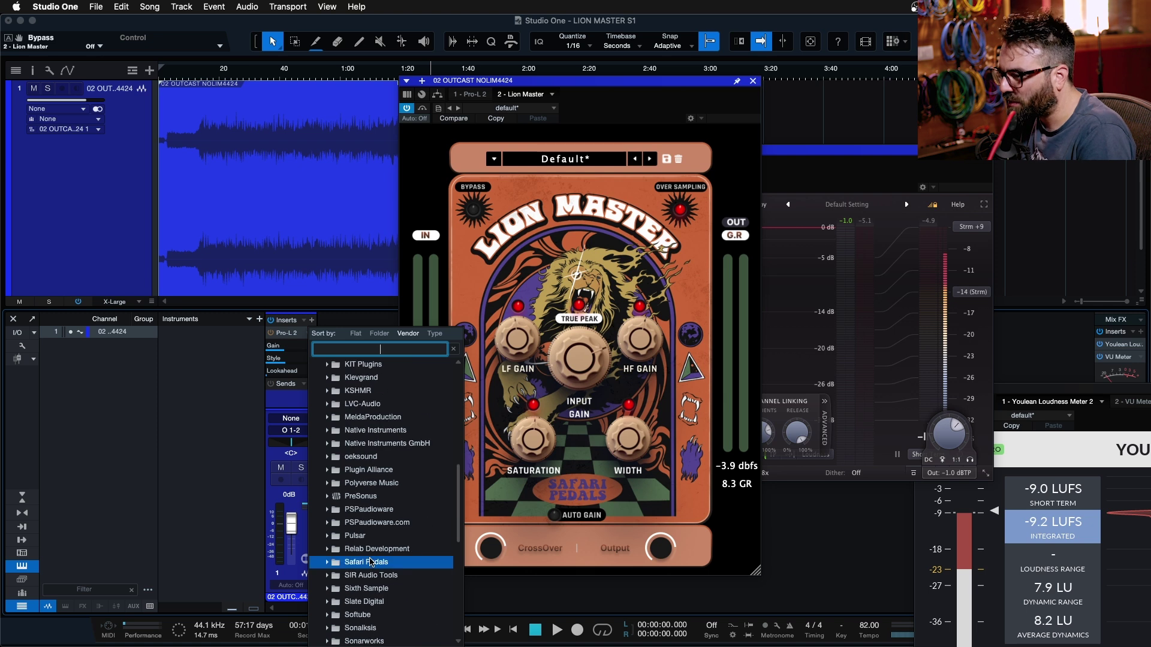
{"action": "left_click", "coordinate": [329, 564]}
{"action": "scroll", "coordinate": [353, 546], "scroll_direction": "down", "scroll_amount": 3}
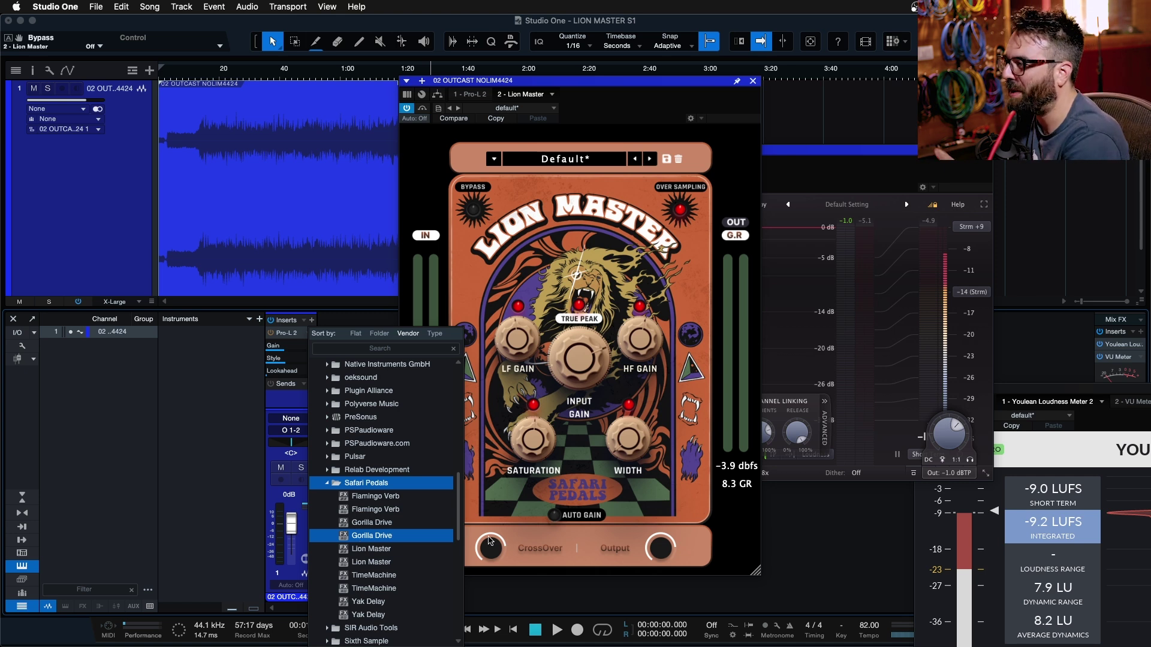
{"action": "left_click", "coordinate": [799, 478]}
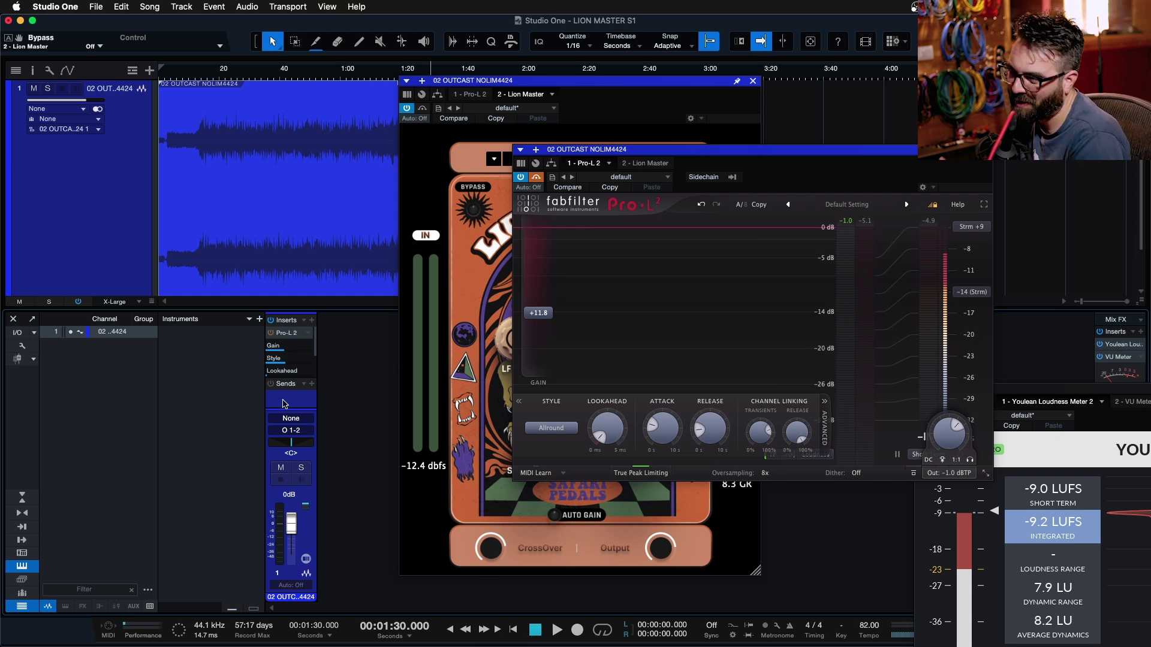
Reopen the track's insert plug-in list, review the Safari Pedals folder once more, and close the list without adding anything
{"action": "left_click", "coordinate": [311, 321]}
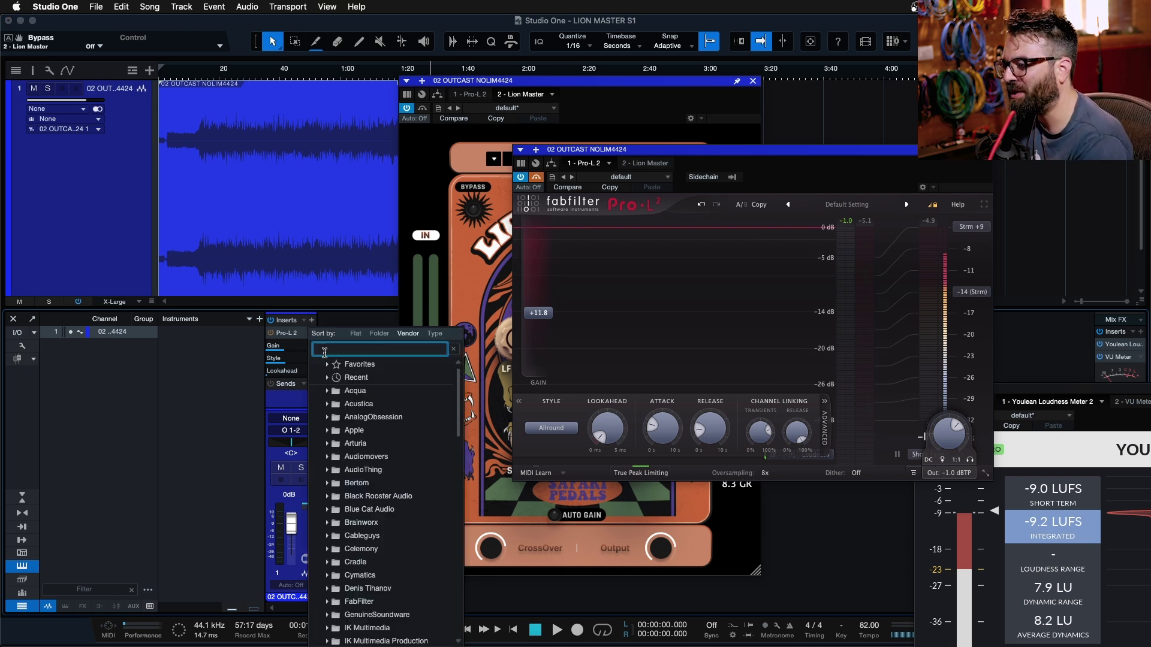
{"action": "scroll", "coordinate": [360, 480], "scroll_direction": "down", "scroll_amount": 10}
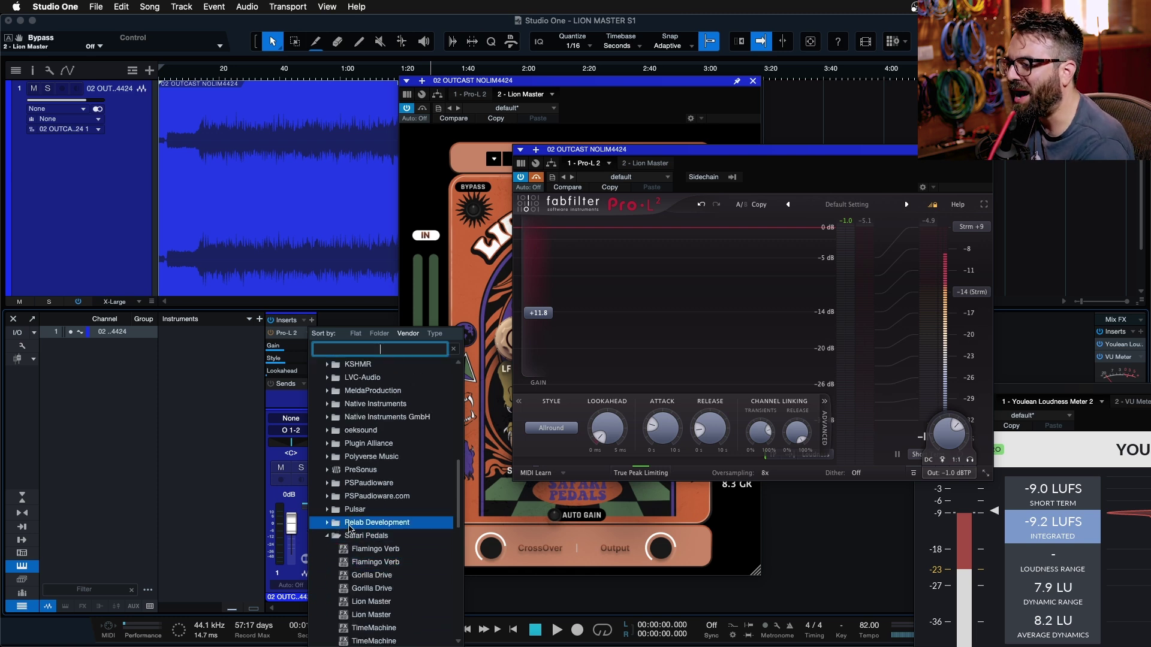
{"action": "scroll", "coordinate": [351, 528], "scroll_direction": "down", "scroll_amount": 4}
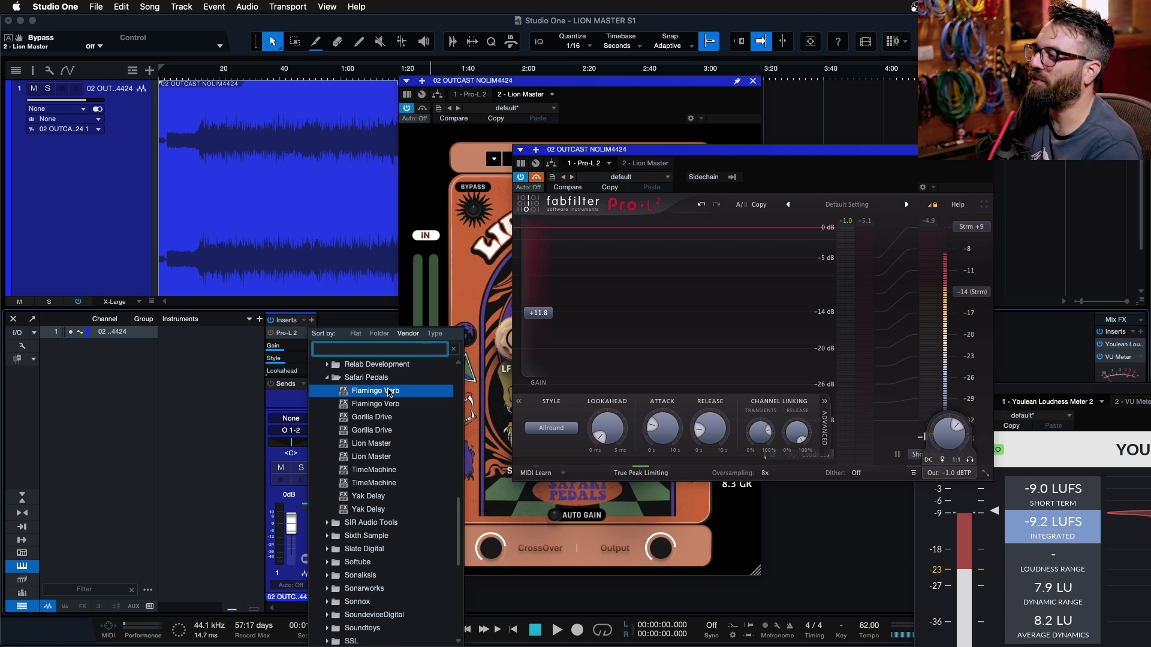
{"action": "left_click", "coordinate": [307, 325]}
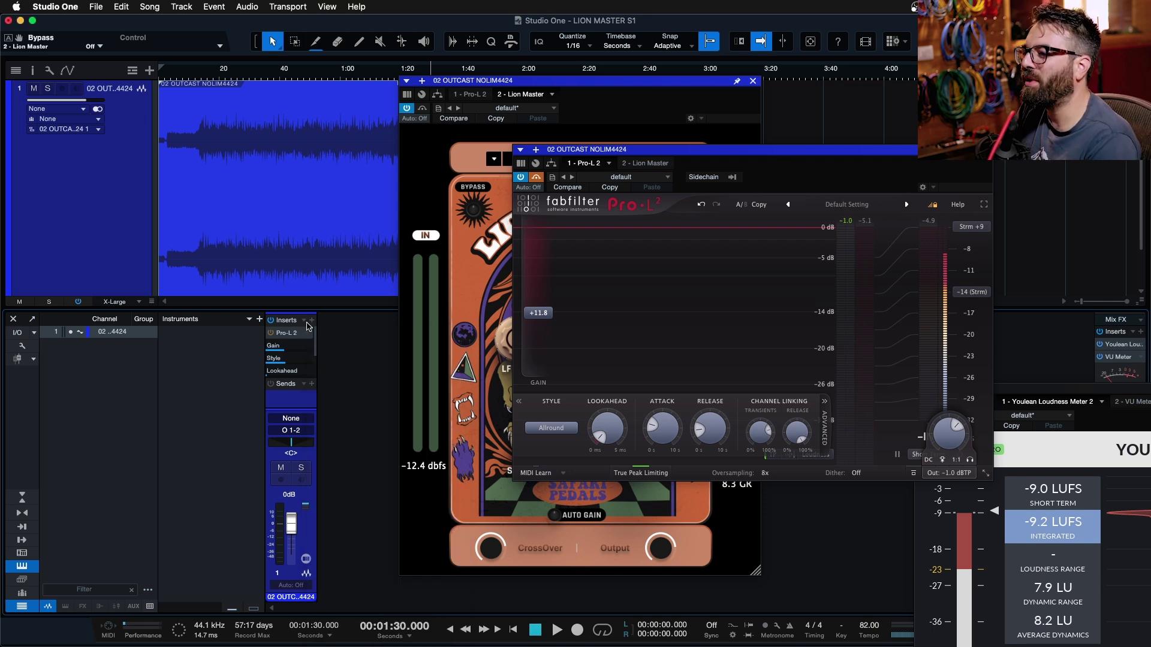
{"action": "left_click", "coordinate": [311, 326]}
{"action": "left_click", "coordinate": [191, 406]}
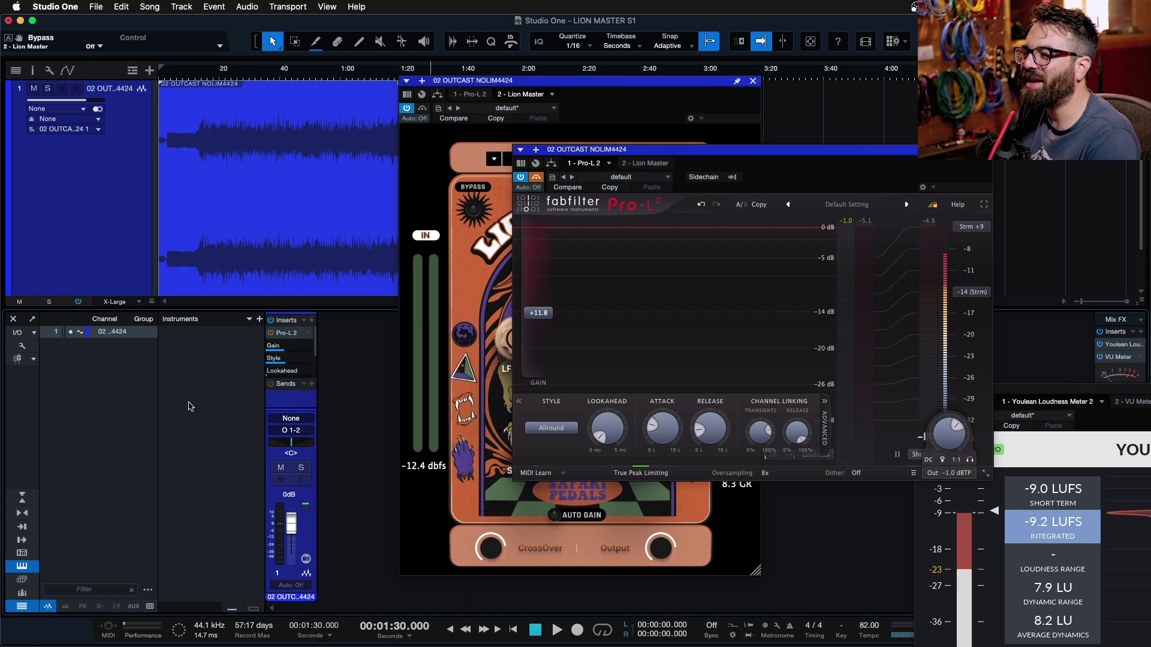
Switch to Chrome and review the price and download options on the Lion Master product page
{"action": "mouse_move", "coordinate": [211, 646]}
{"action": "left_click", "coordinate": [339, 640]}
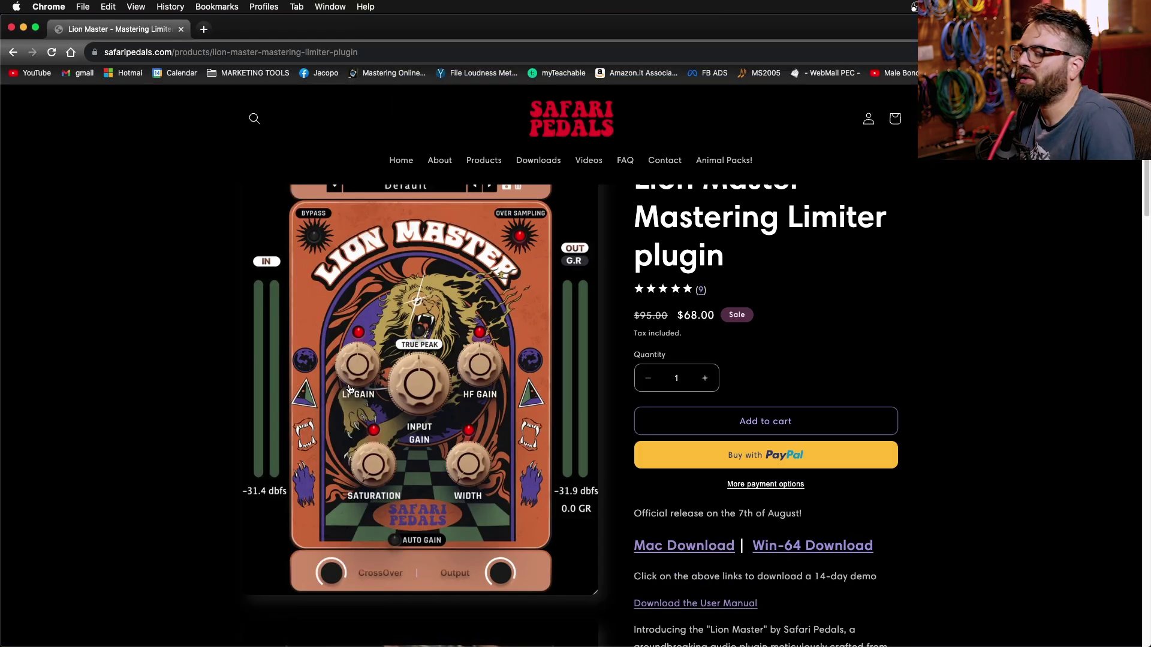
{"action": "scroll", "coordinate": [349, 390], "scroll_direction": "down", "scroll_amount": 2}
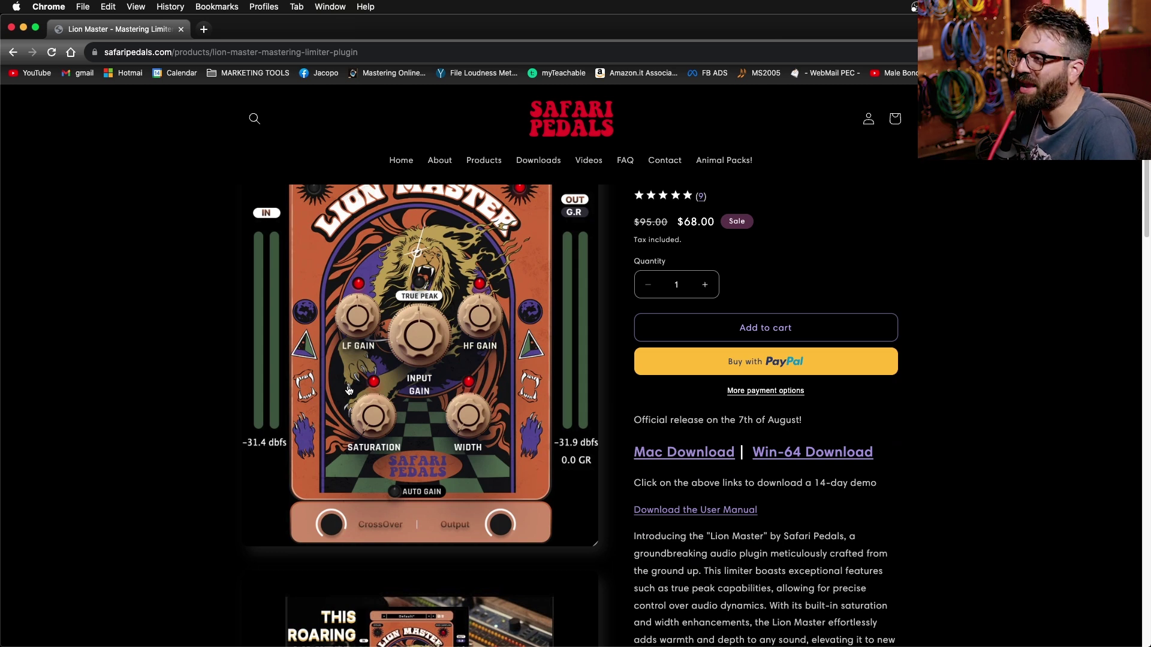
{"action": "scroll", "coordinate": [326, 384], "scroll_direction": "up", "scroll_amount": 4}
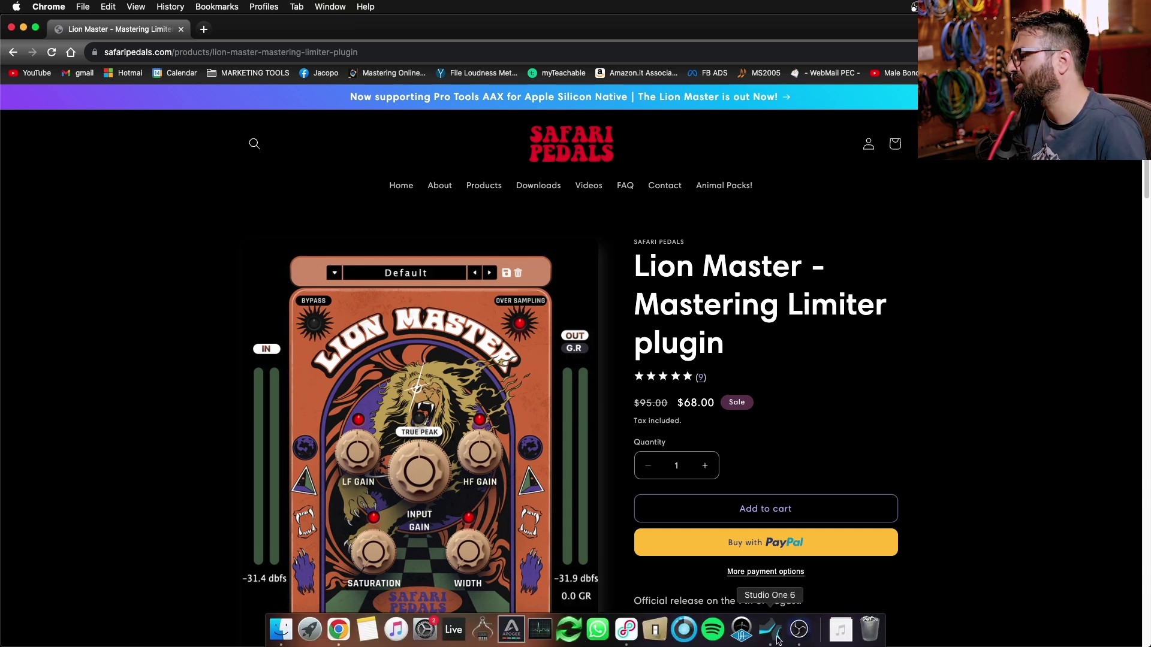
Return to Studio One and move the Lion Master window back beside the Pro-L 2 window
{"action": "left_click", "coordinate": [771, 630]}
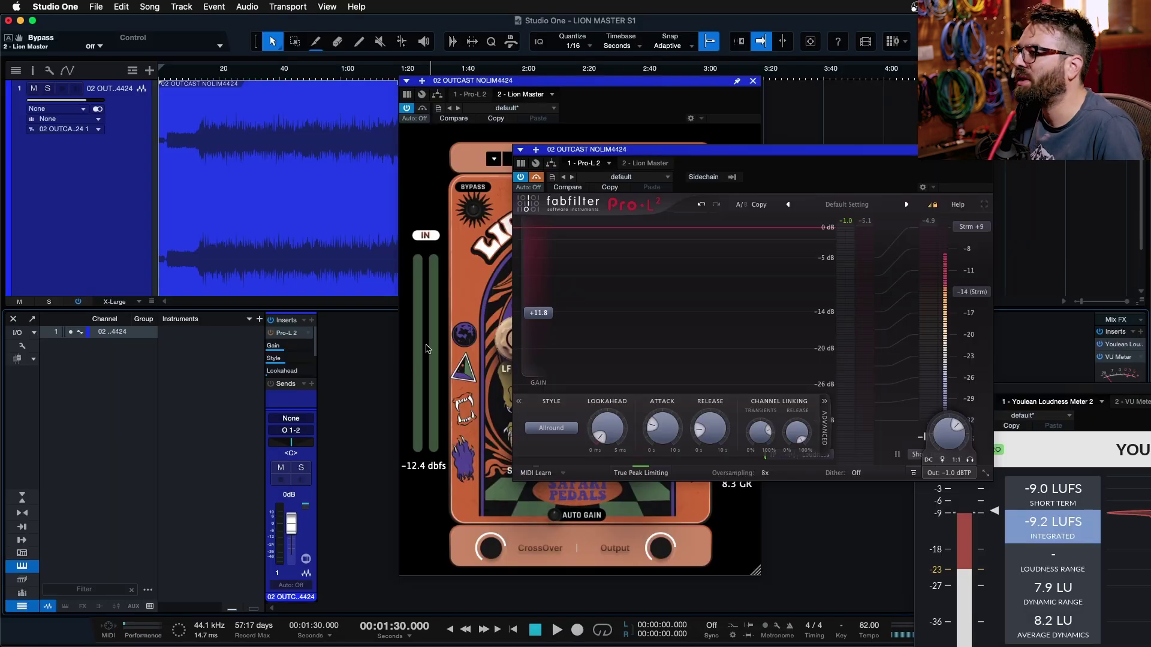
{"action": "left_click_drag", "start_coordinate": [605, 81], "coordinate": [365, 99]}
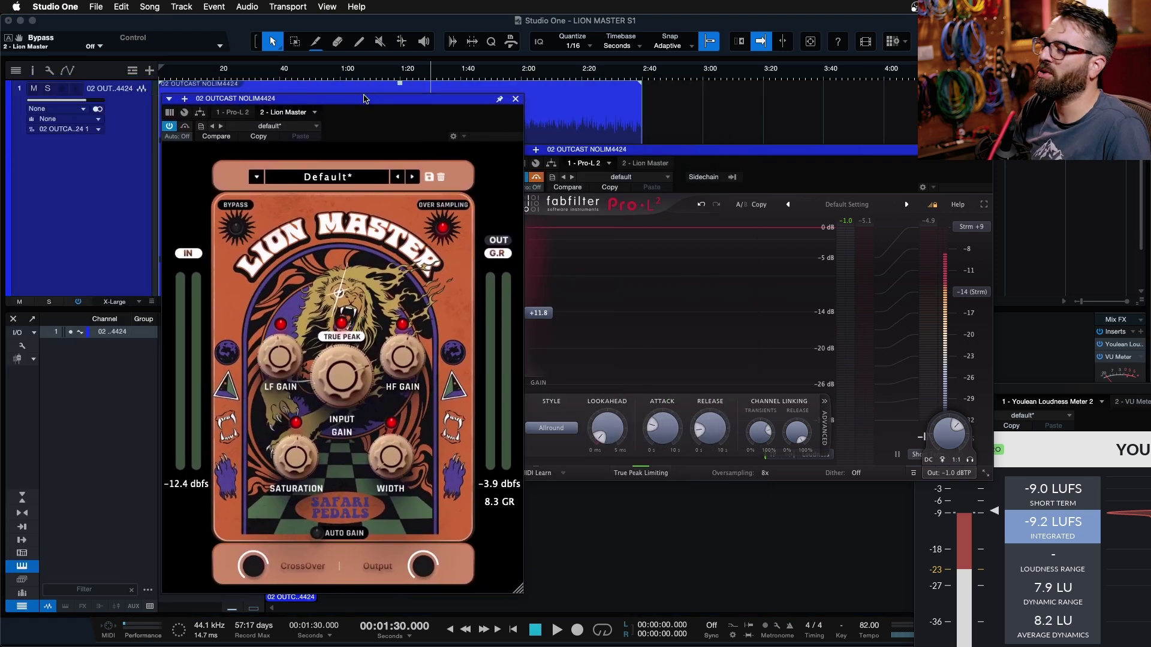